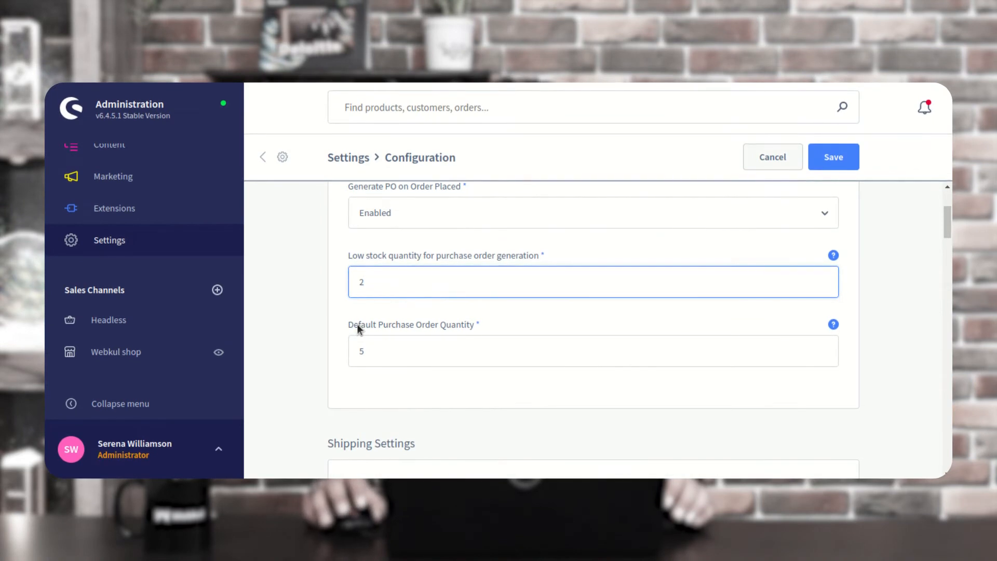
pyautogui.click(478, 326)
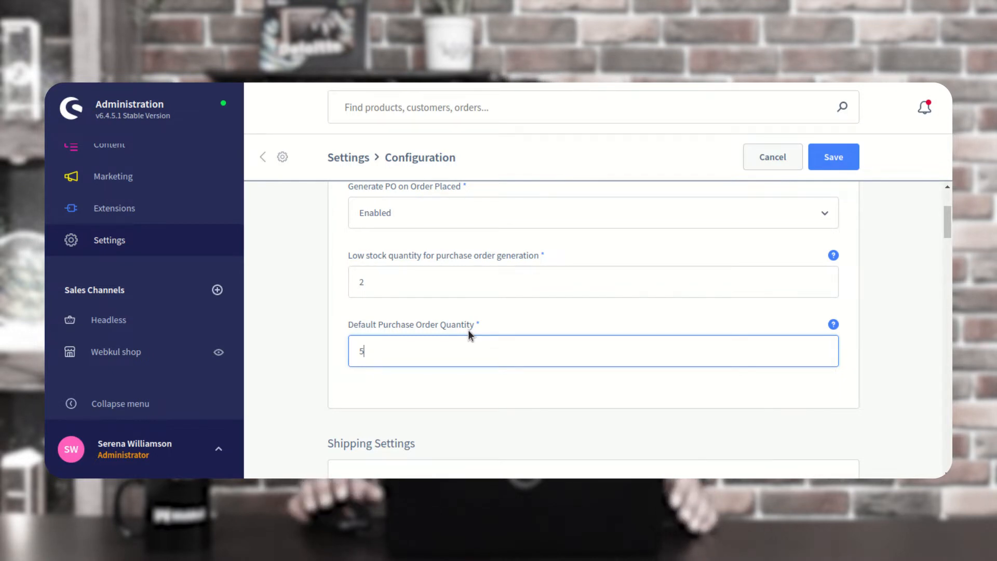
pyautogui.scroll(-3, 469, 329)
pyautogui.scroll(-2, 469, 330)
pyautogui.moveTo(326, 232); pyautogui.dragTo(414, 230)
pyautogui.moveTo(359, 274); pyautogui.dragTo(437, 280)
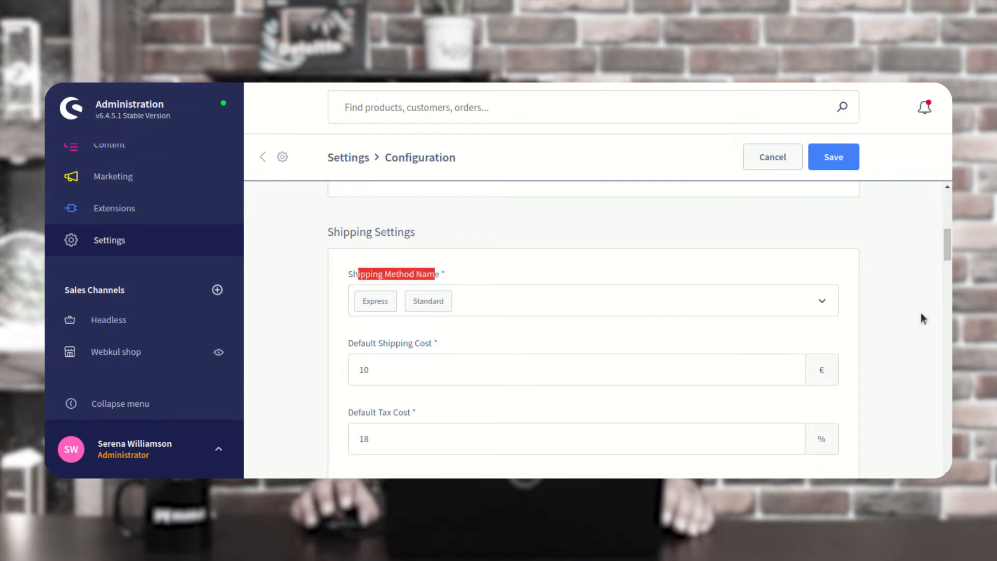
# Scroll through the purchase order settings, highlighting the Default Shipping Cost and Payment Method Name labels
pyautogui.moveTo(946, 246); pyautogui.dragTo(947, 253)
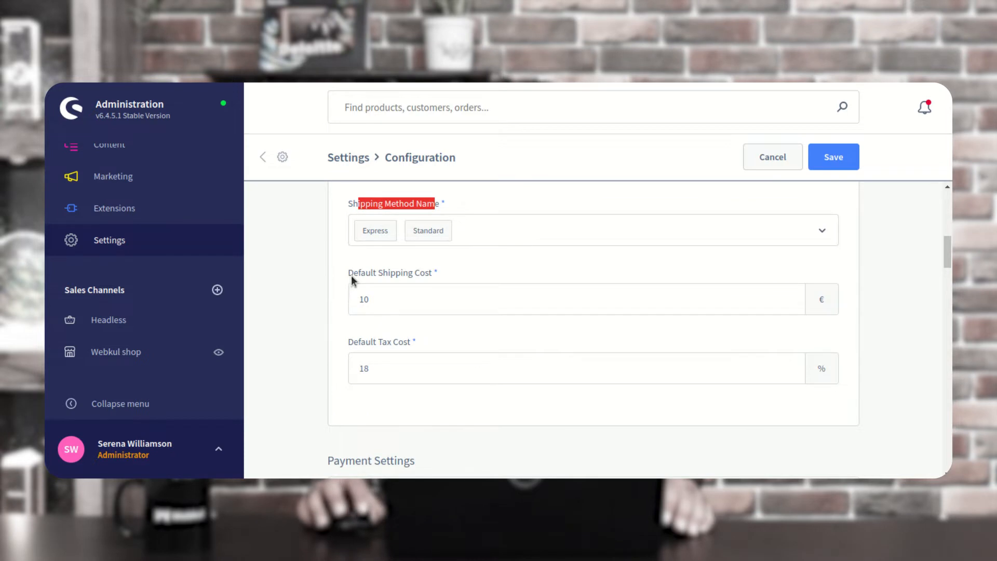
pyautogui.moveTo(353, 274); pyautogui.dragTo(423, 278)
pyautogui.scroll(-1, 429, 309)
pyautogui.moveTo(358, 271); pyautogui.dragTo(411, 273)
pyautogui.scroll(-2, 412, 322)
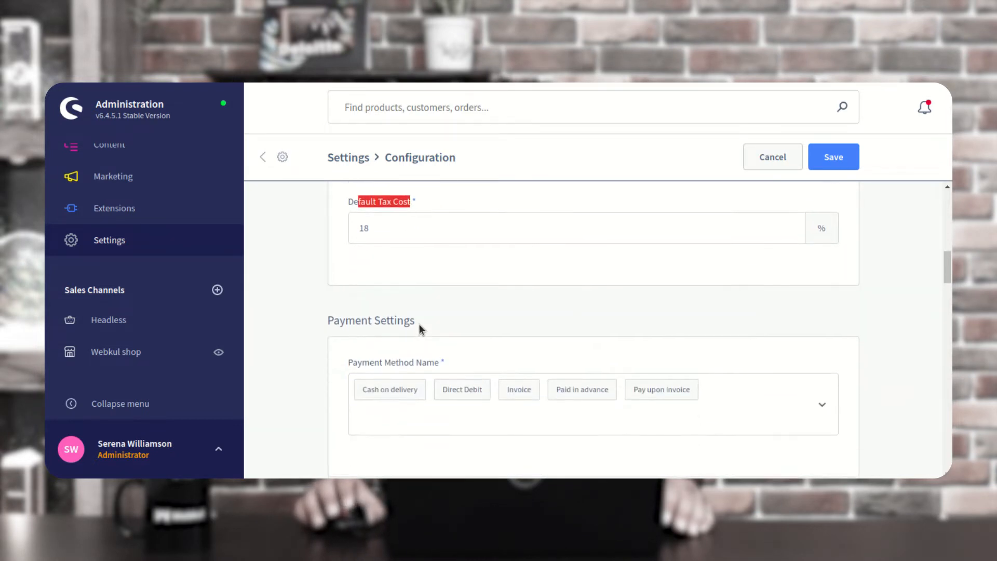
pyautogui.moveTo(328, 250); pyautogui.dragTo(414, 250)
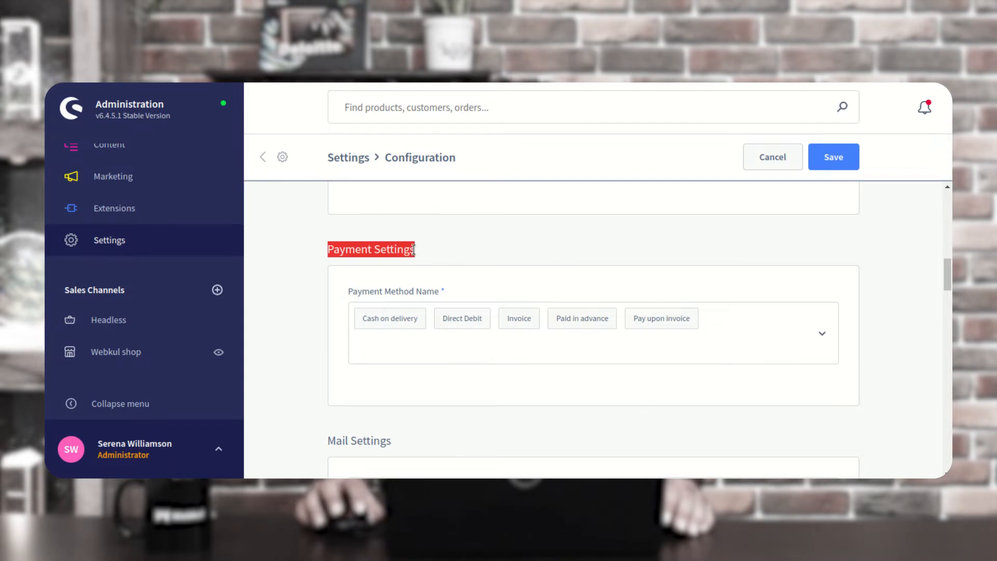
pyautogui.scroll(-1, 408, 328)
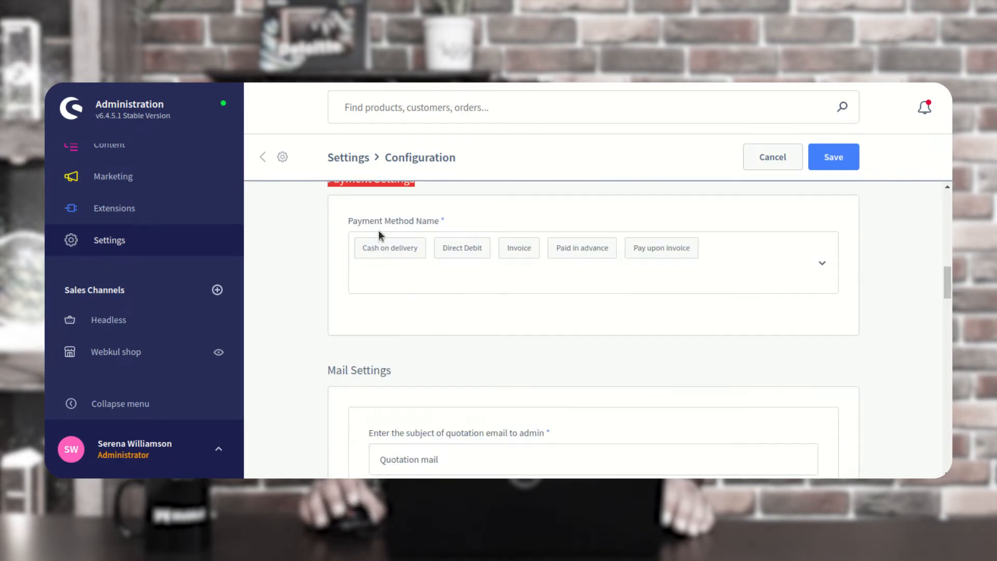
pyautogui.moveTo(362, 220); pyautogui.dragTo(435, 231)
# Add PayPal to the allowed payment methods in the Payment Method Name list
pyautogui.click(468, 205)
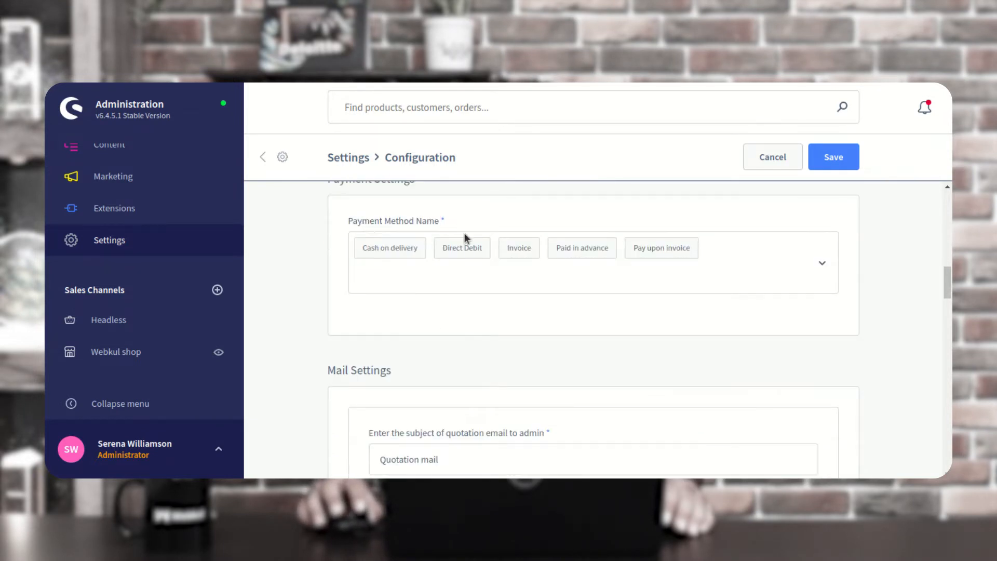
pyautogui.click(743, 256)
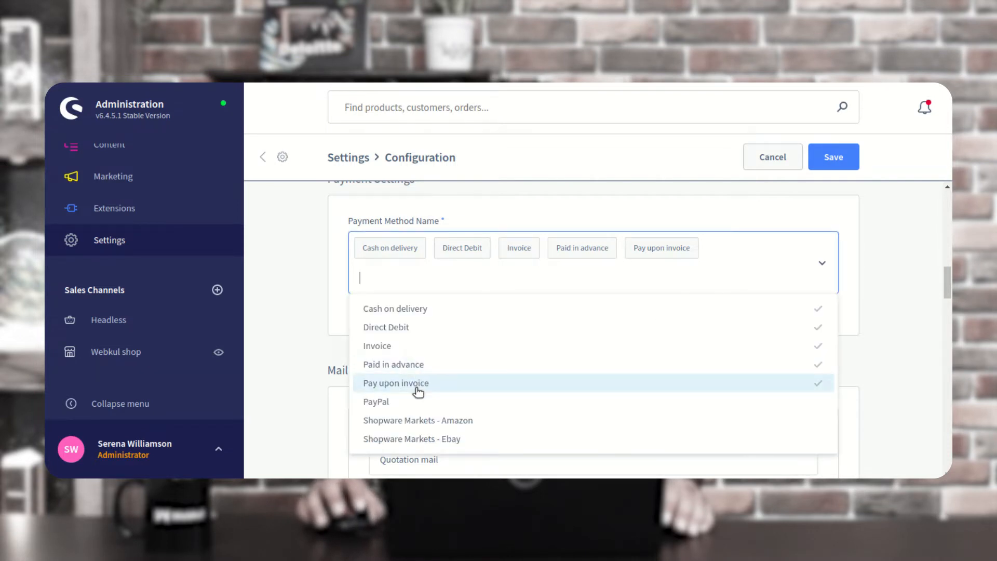
pyautogui.click(407, 402)
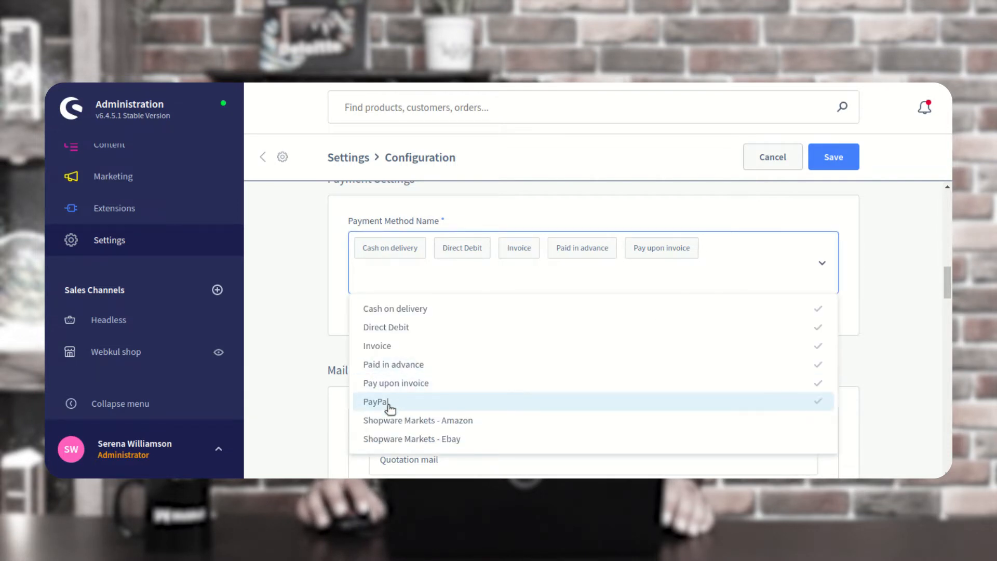
pyautogui.click(311, 293)
pyautogui.scroll(-2, 375, 322)
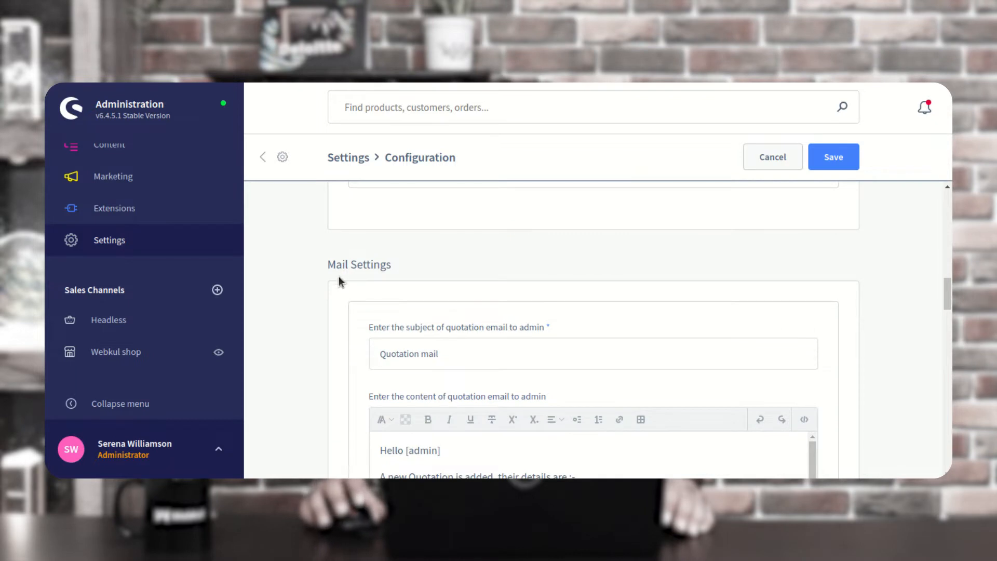
pyautogui.moveTo(329, 265); pyautogui.dragTo(397, 264)
pyautogui.scroll(-1, 460, 332)
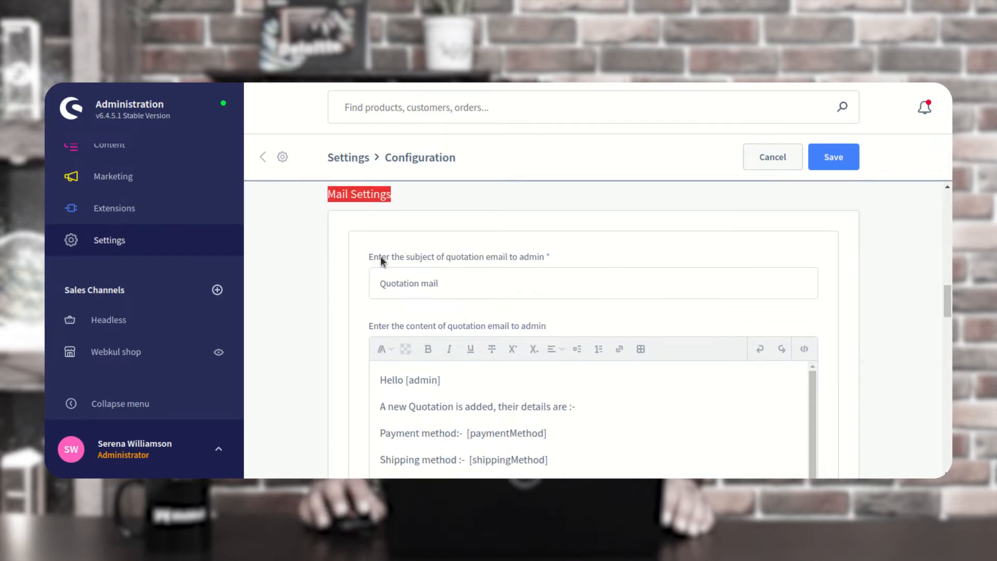
pyautogui.moveTo(382, 256); pyautogui.dragTo(506, 255)
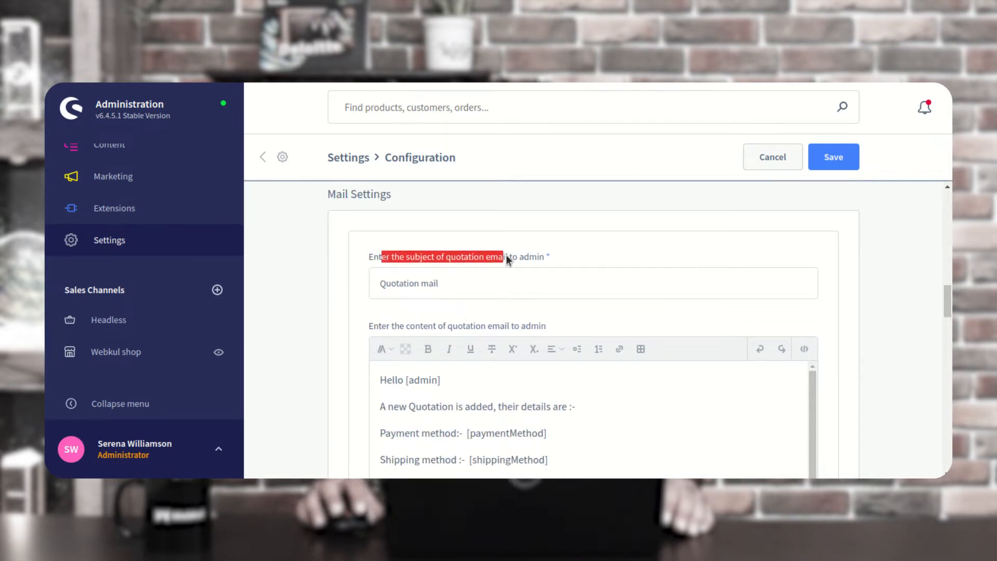
pyautogui.click(559, 259)
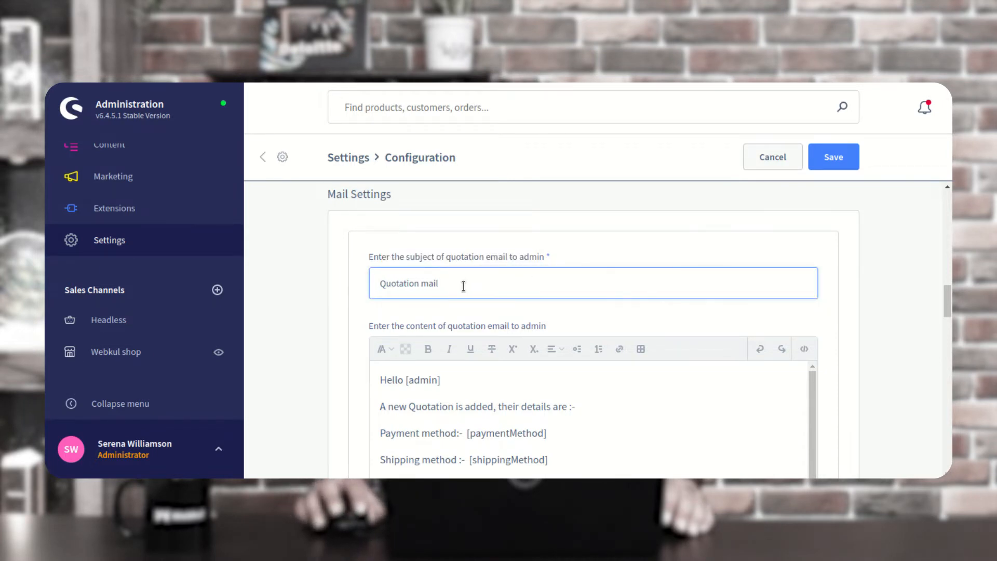
pyautogui.moveTo(464, 286); pyautogui.dragTo(341, 281)
pyautogui.scroll(-3, 434, 310)
pyautogui.scroll(1, 434, 311)
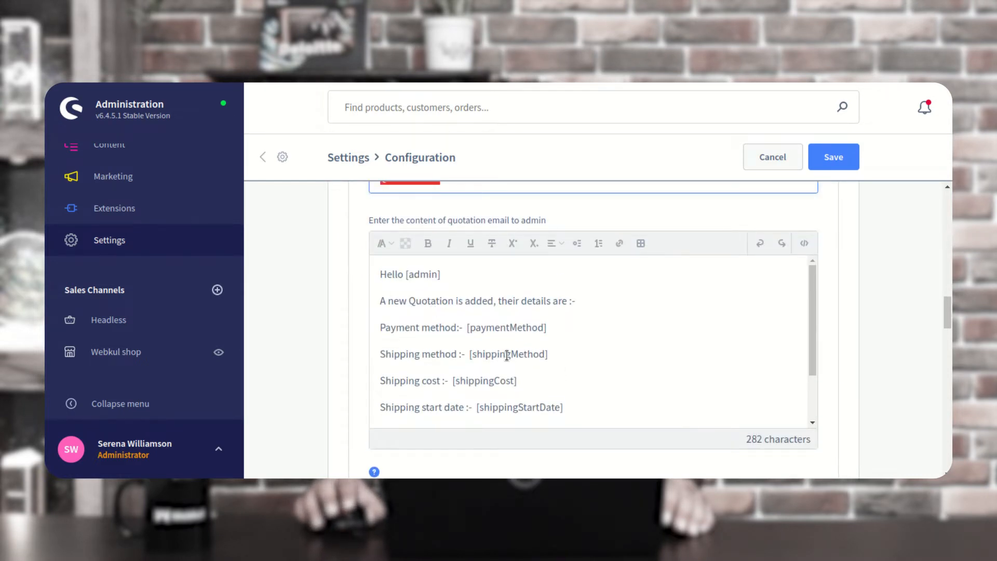
pyautogui.moveTo(469, 327); pyautogui.dragTo(546, 330)
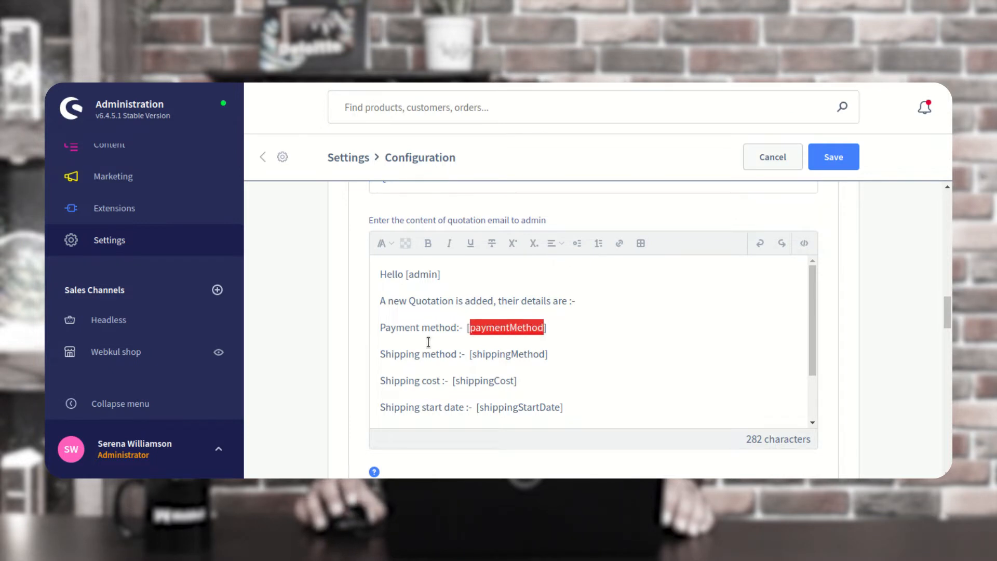
pyautogui.scroll(-1, 552, 310)
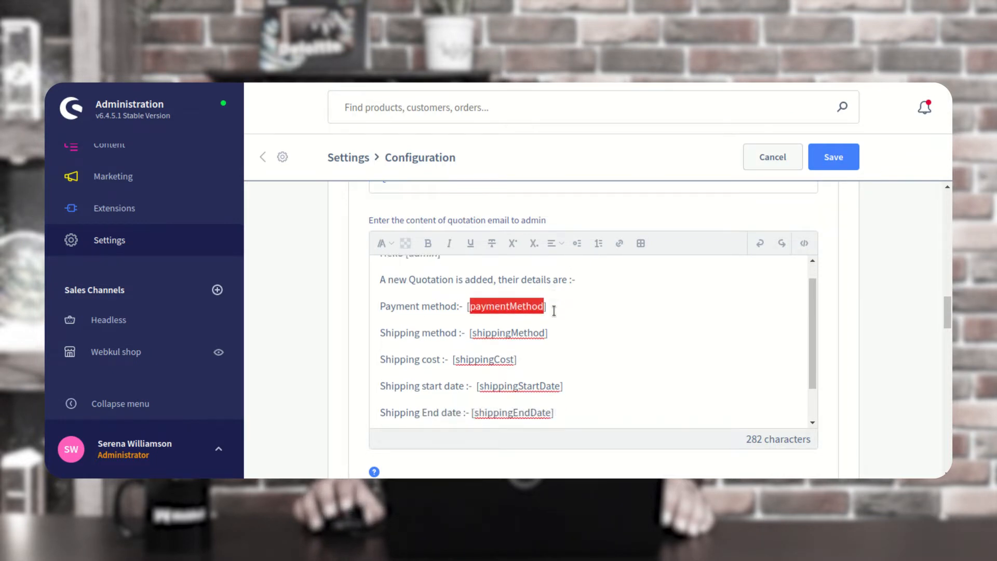
pyautogui.click(546, 298)
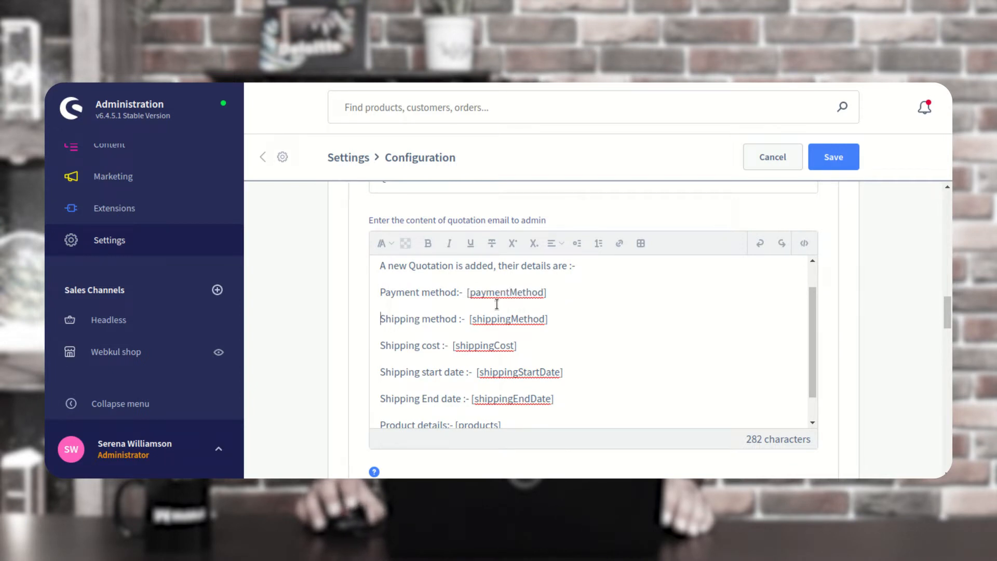
pyautogui.scroll(-1, 519, 306)
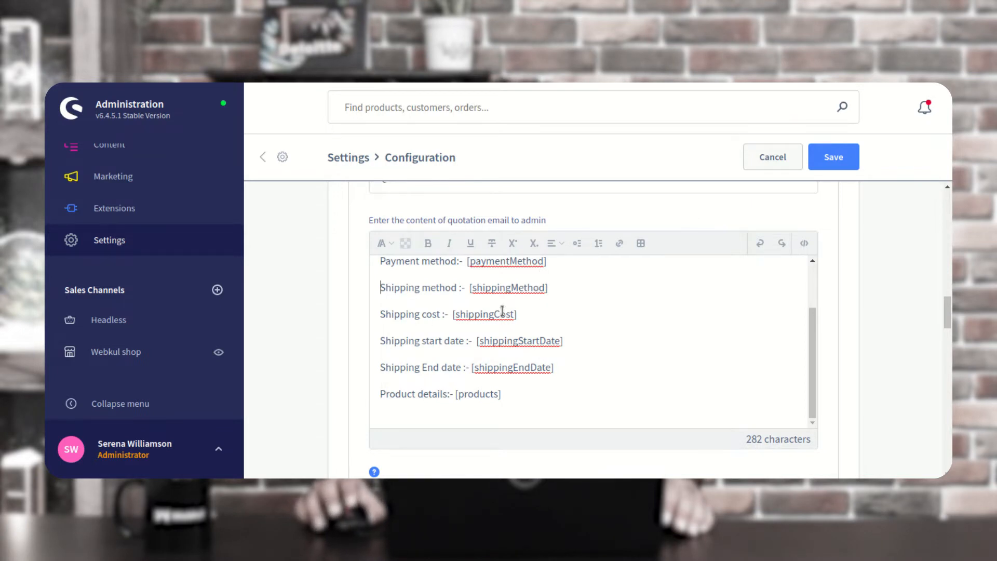
pyautogui.scroll(-1, 467, 359)
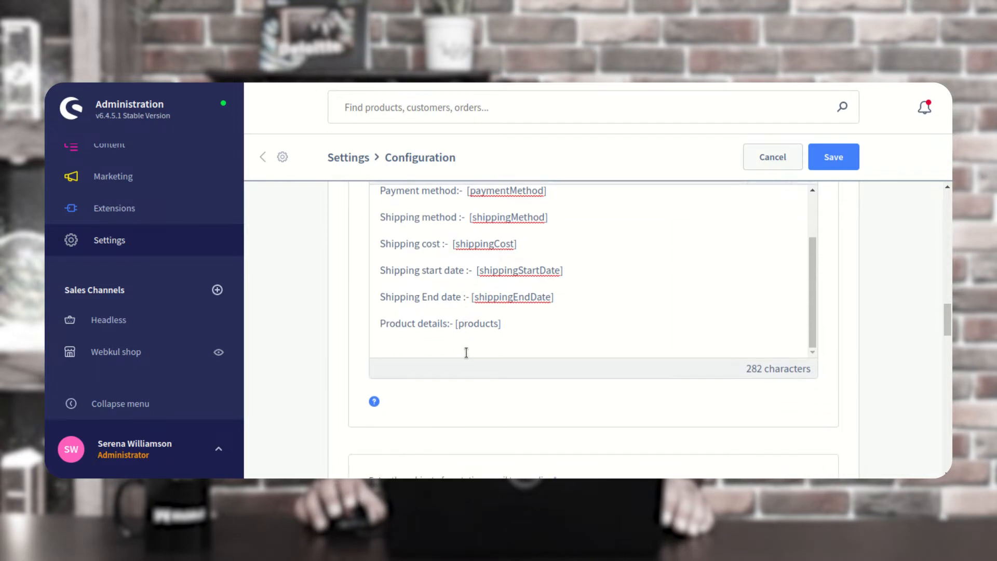
pyautogui.scroll(-1, 494, 320)
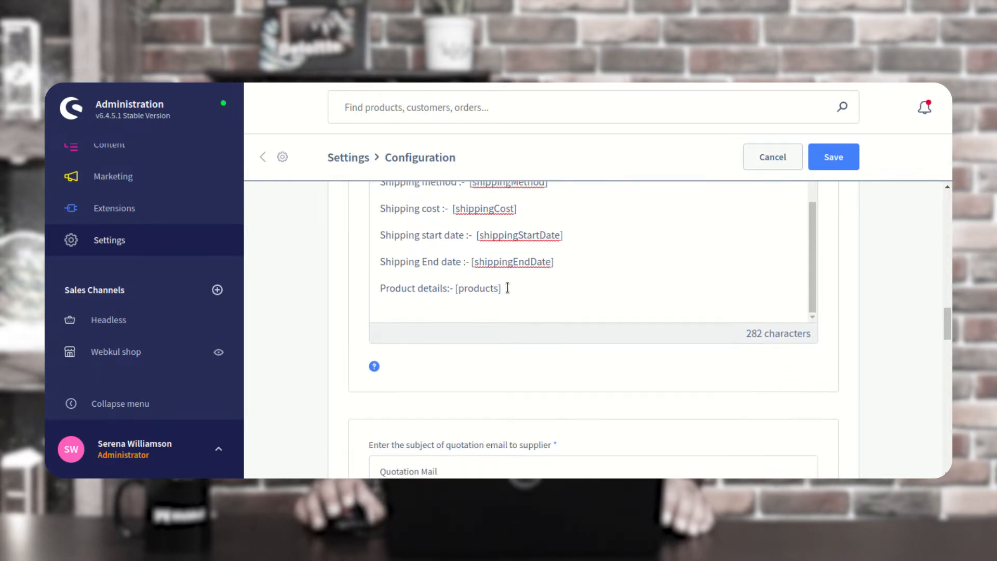
pyautogui.scroll(-1, 516, 321)
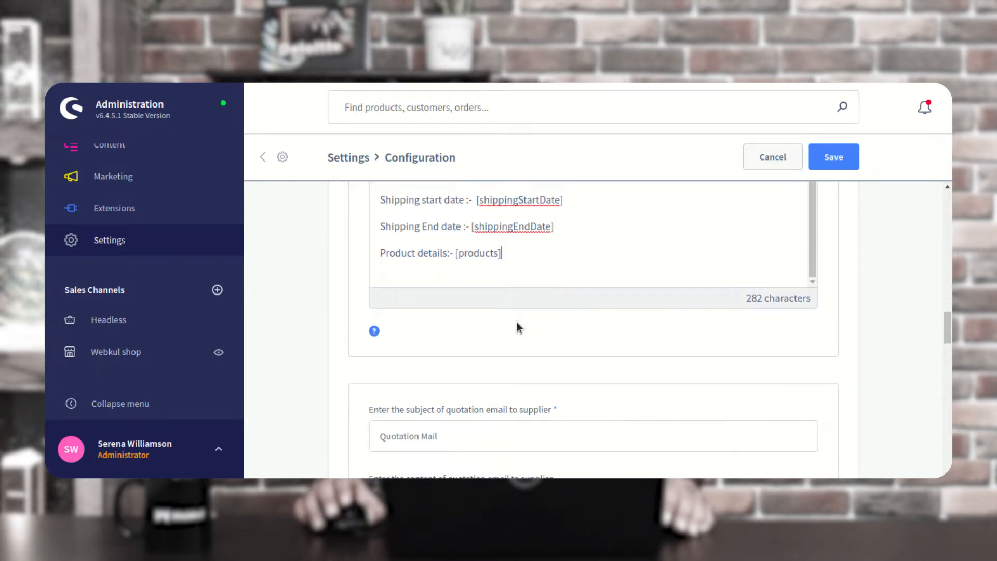
pyautogui.scroll(5, 516, 322)
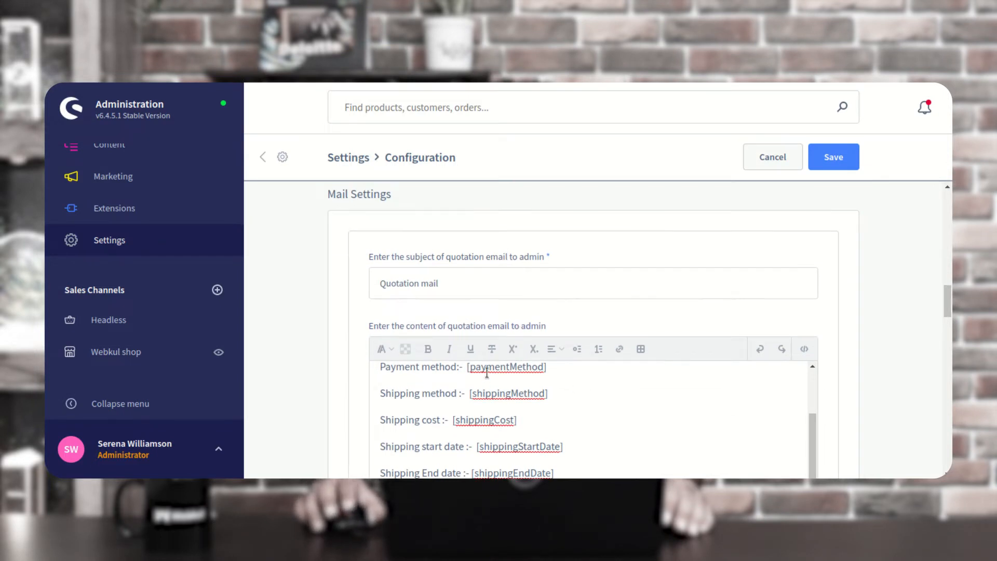
pyautogui.scroll(-6, 486, 372)
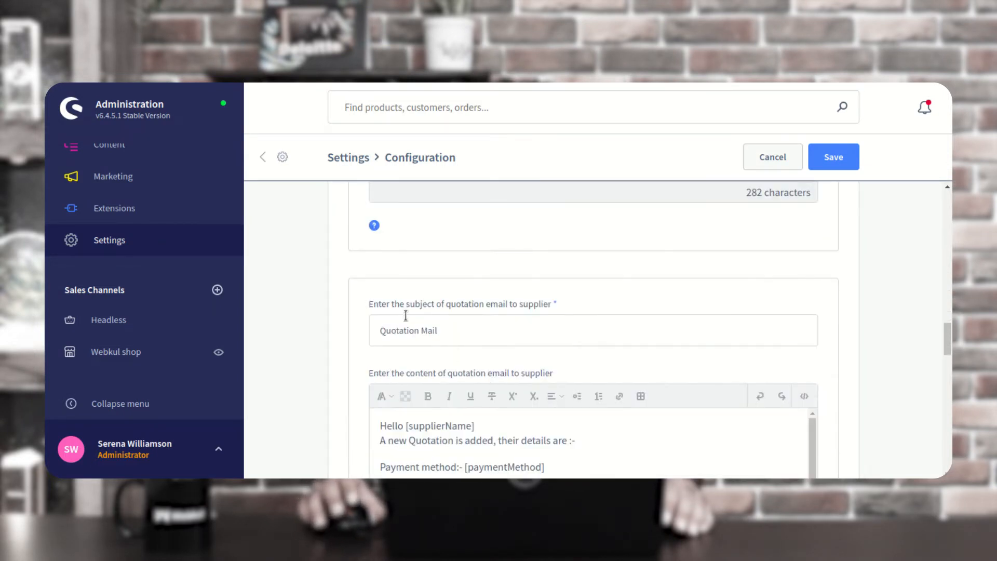
pyautogui.moveTo(375, 305); pyautogui.dragTo(477, 311)
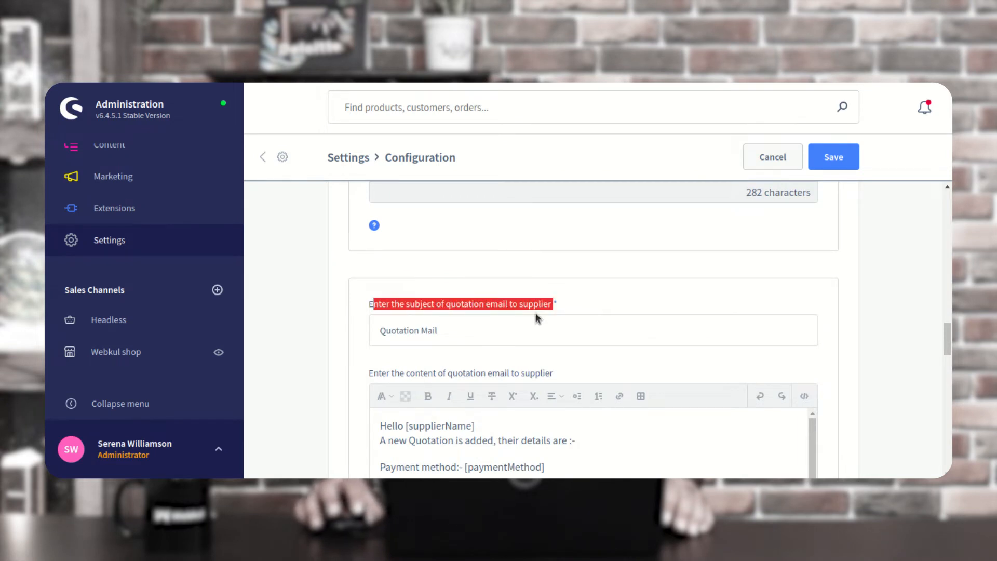
pyautogui.click(566, 304)
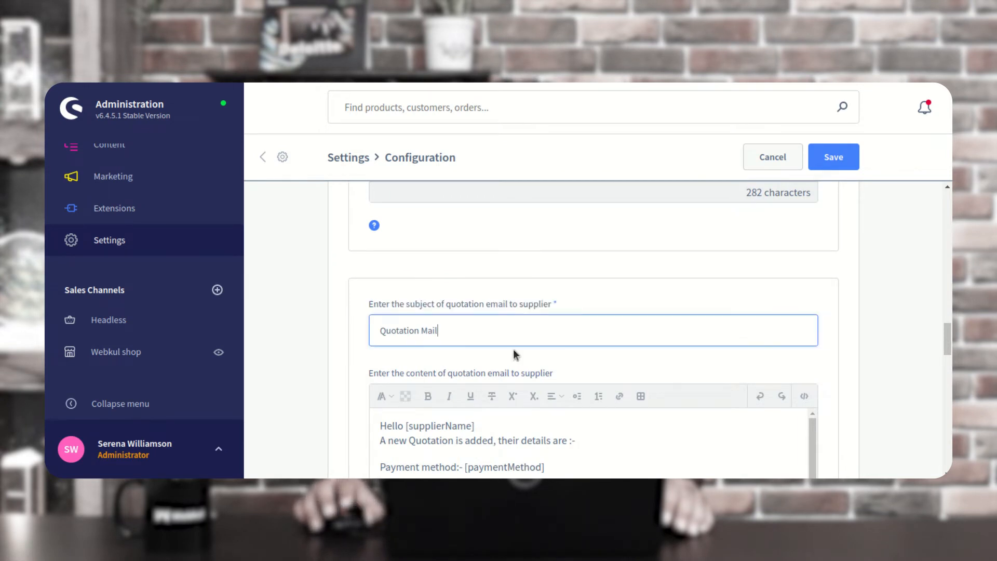
pyautogui.scroll(-1, 466, 354)
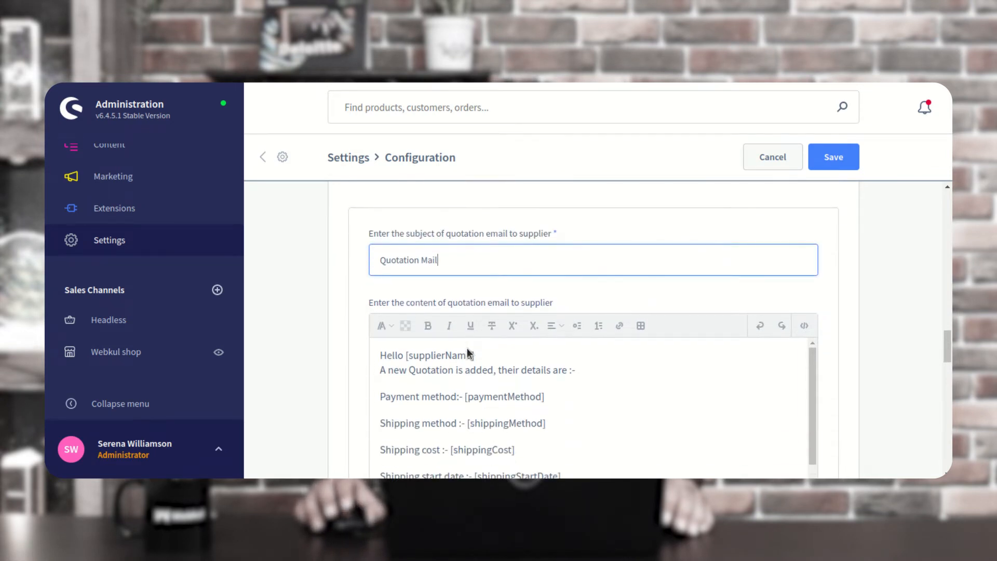
pyautogui.click(382, 305)
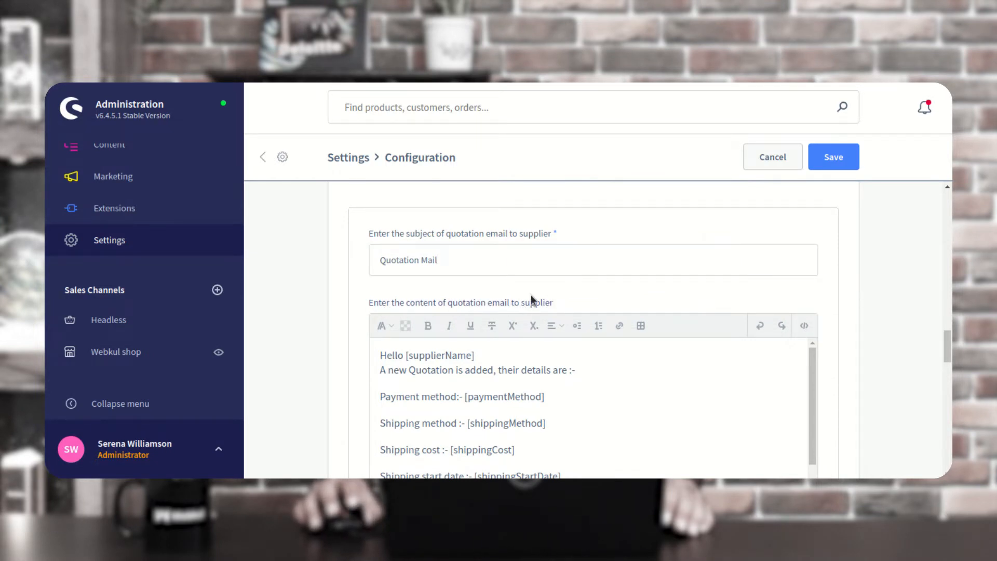
pyautogui.scroll(-6, 535, 299)
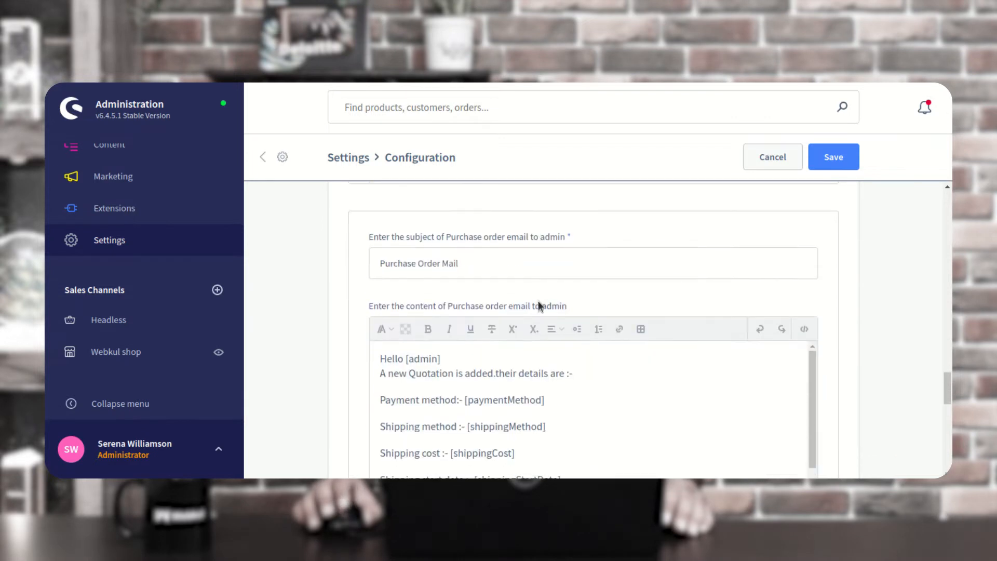
pyautogui.scroll(-1, 520, 291)
pyautogui.moveTo(459, 214); pyautogui.dragTo(513, 218)
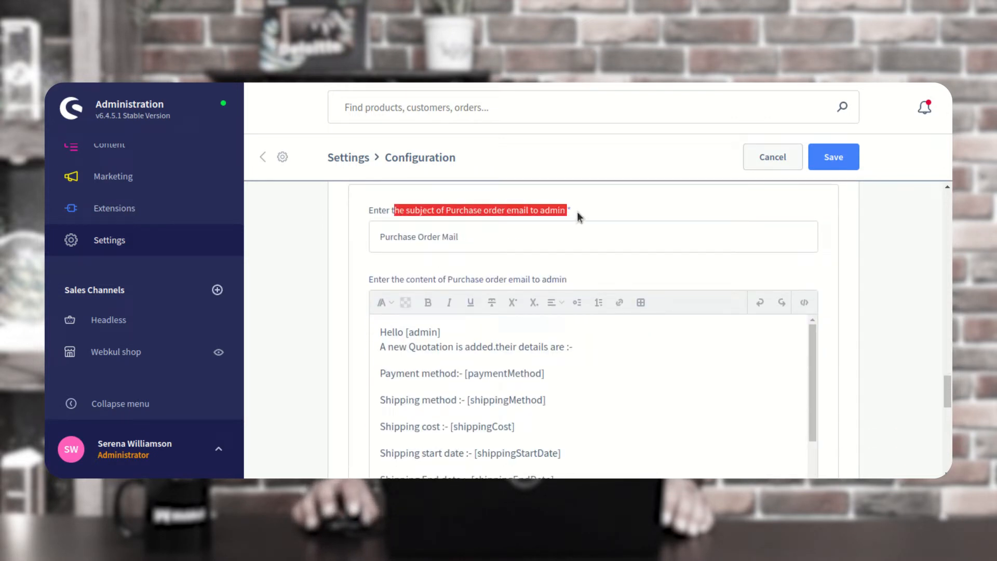
pyautogui.click(519, 244)
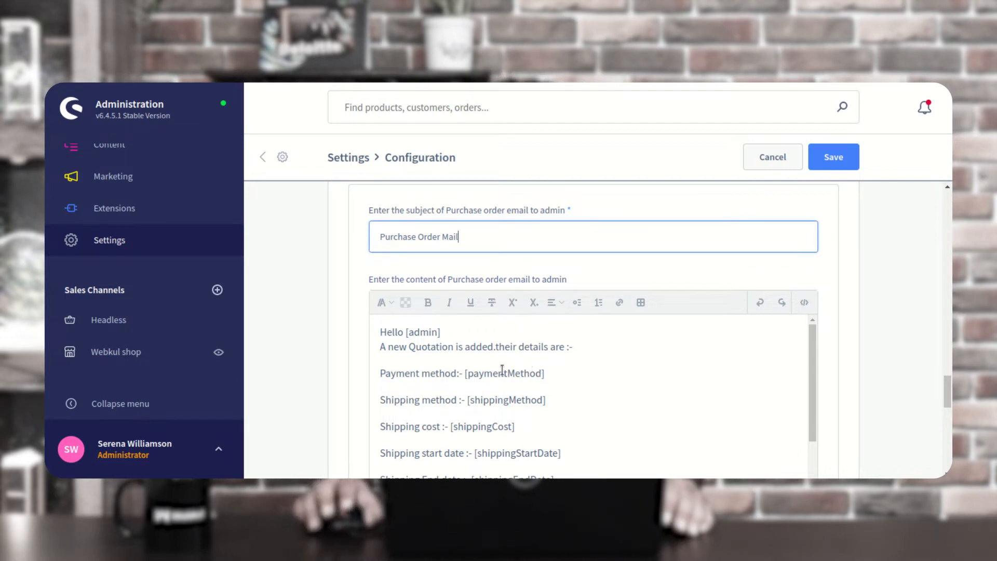
pyautogui.scroll(-1, 454, 405)
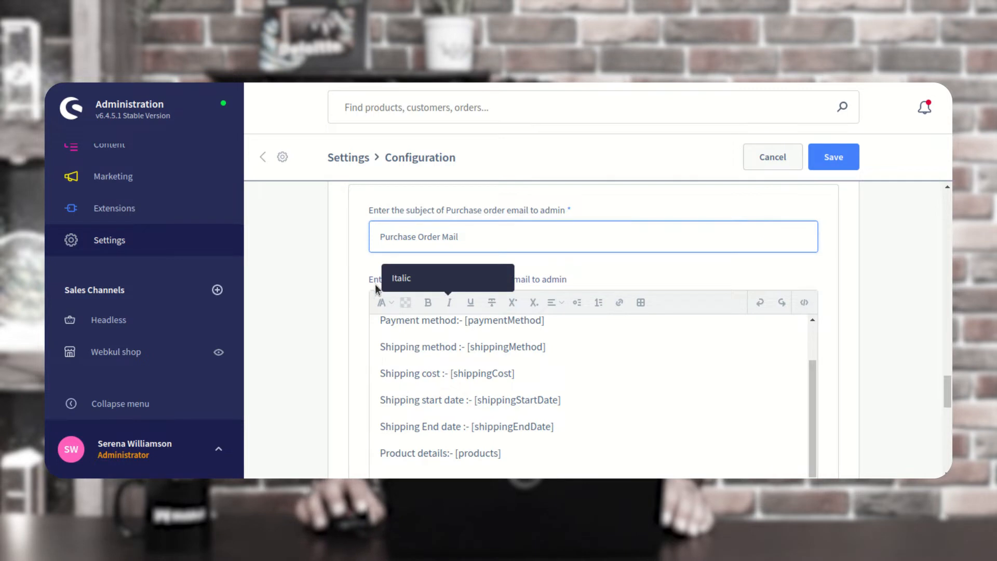
pyautogui.click(357, 283)
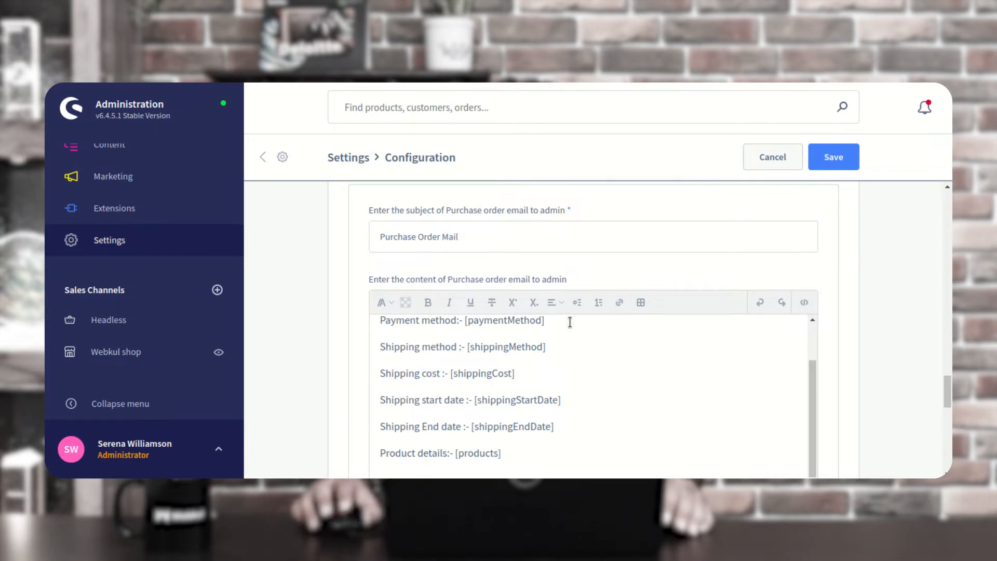
pyautogui.scroll(-7, 570, 322)
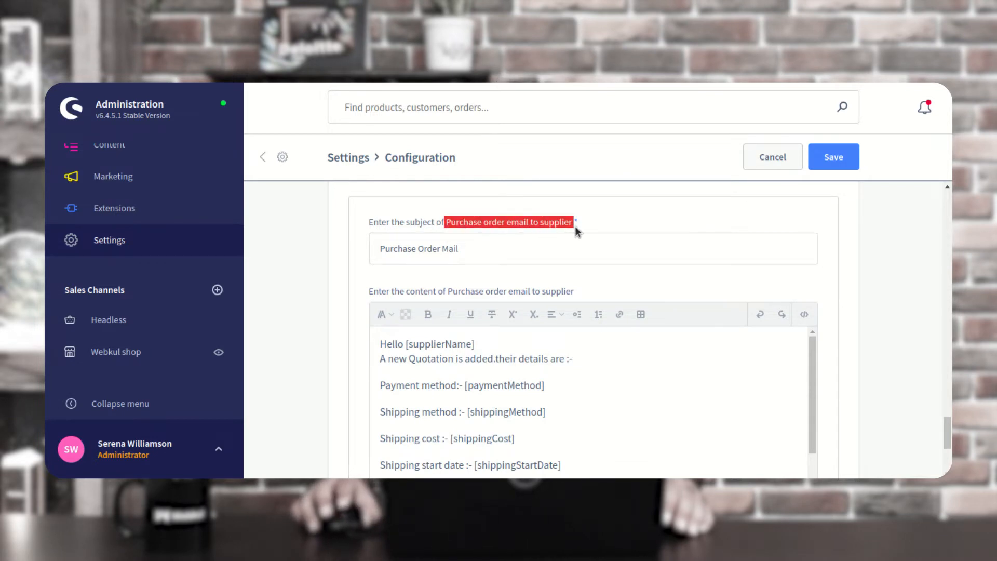
pyautogui.scroll(-1, 515, 284)
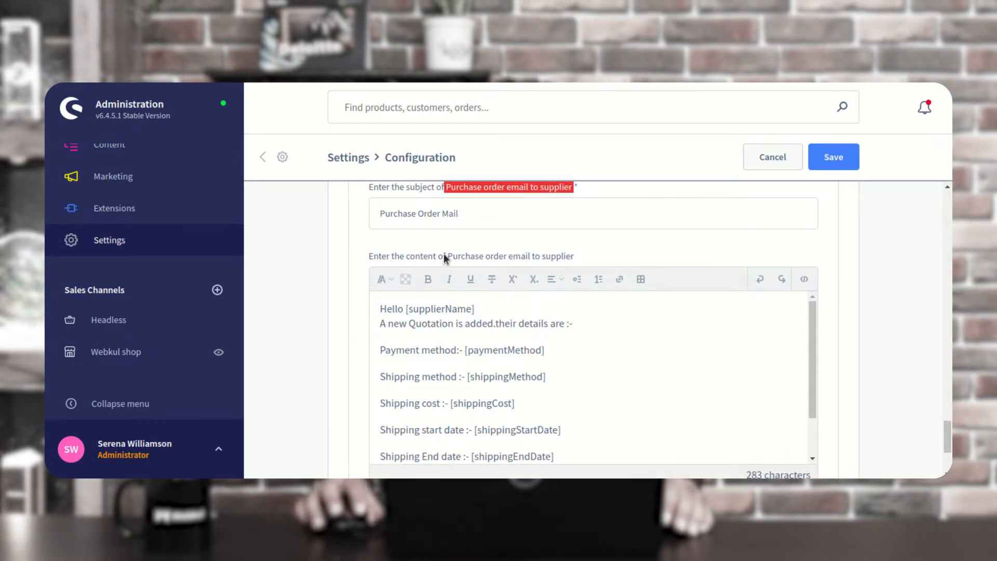
pyautogui.scroll(-10, 581, 296)
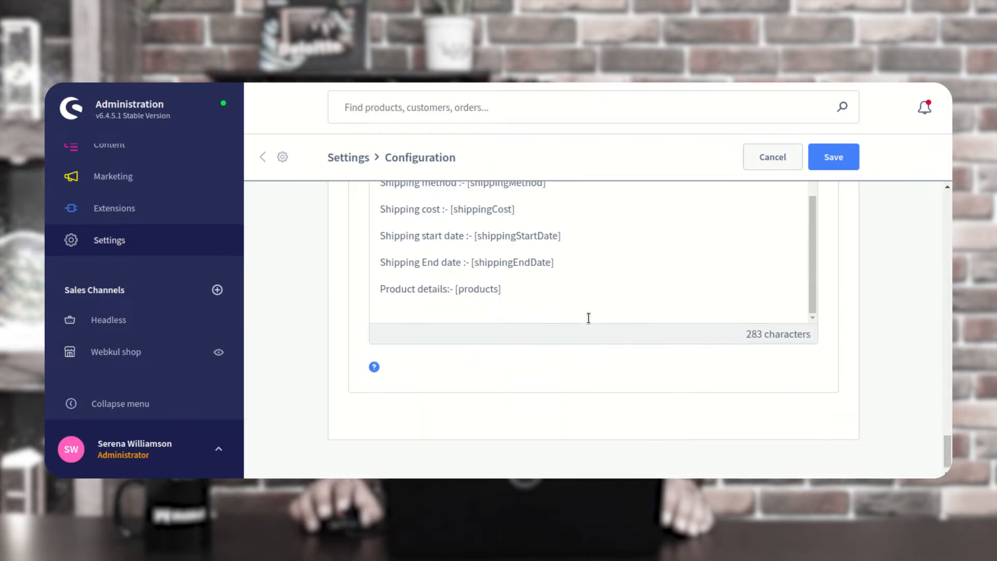
pyautogui.scroll(10, 589, 318)
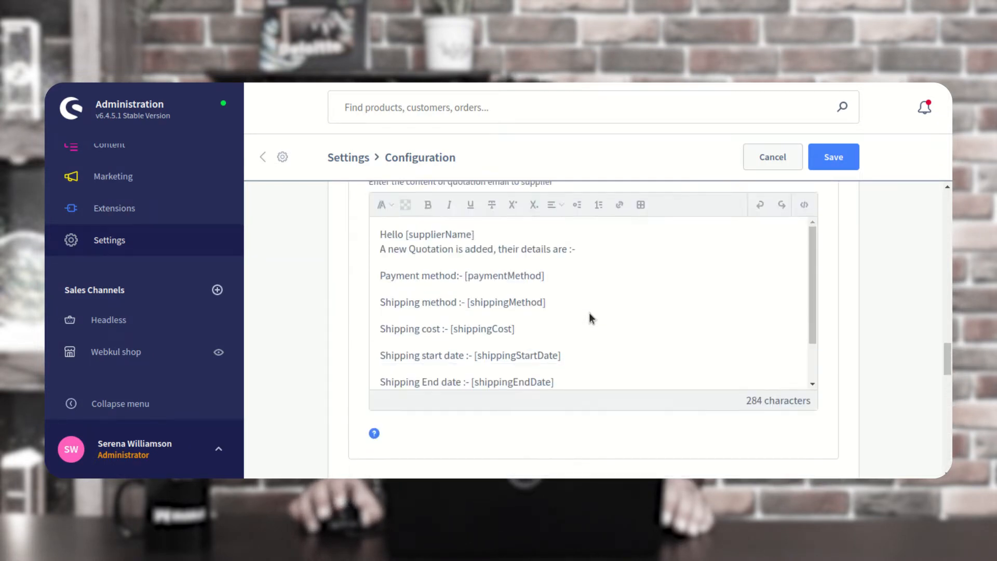
pyautogui.scroll(15, 589, 313)
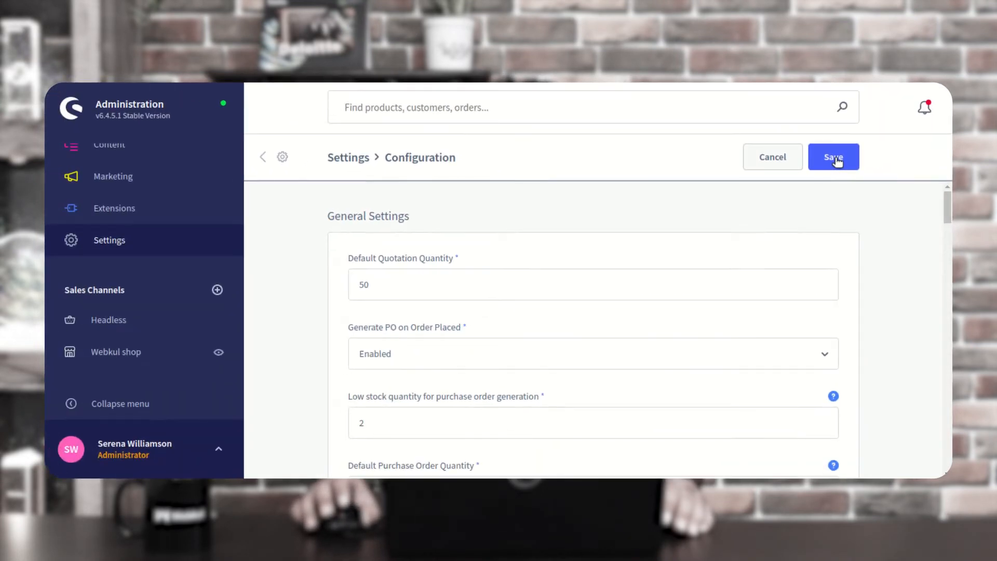
# Go to the Settings overview and switch to its Extensions tab
pyautogui.click(165, 242)
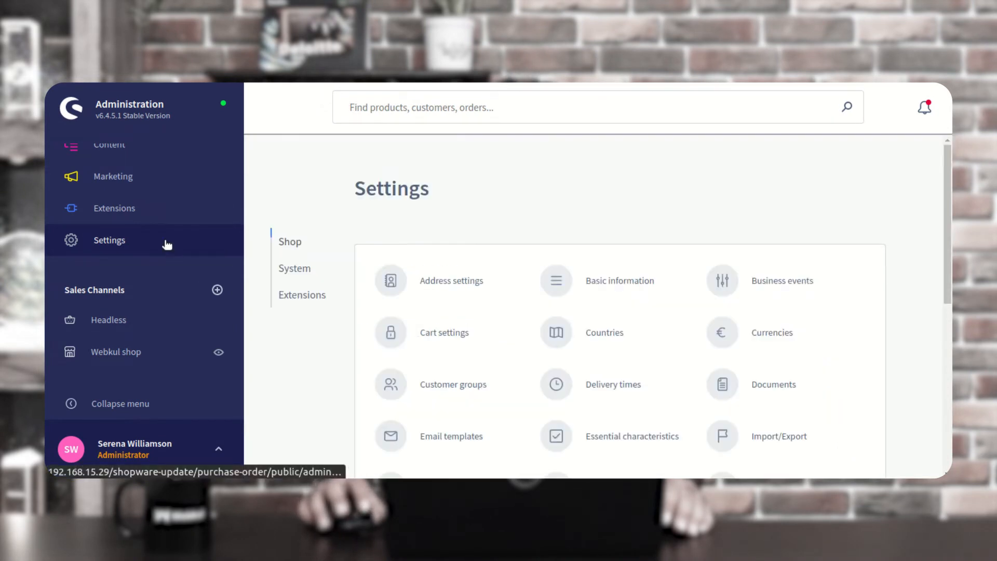
pyautogui.click(304, 298)
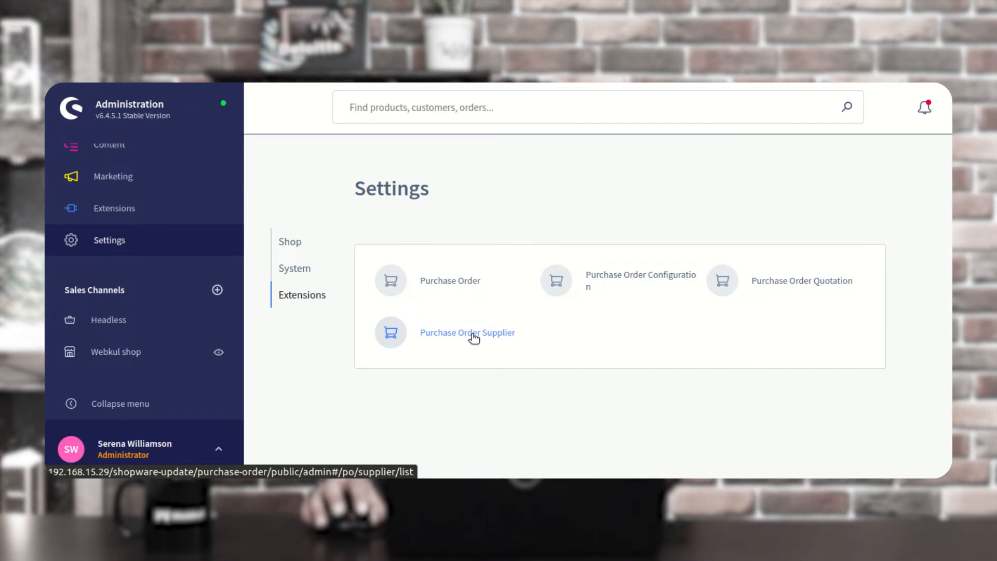
# Open the Purchase Order Supplier list and view supplier Abcd's product list
pyautogui.click(474, 336)
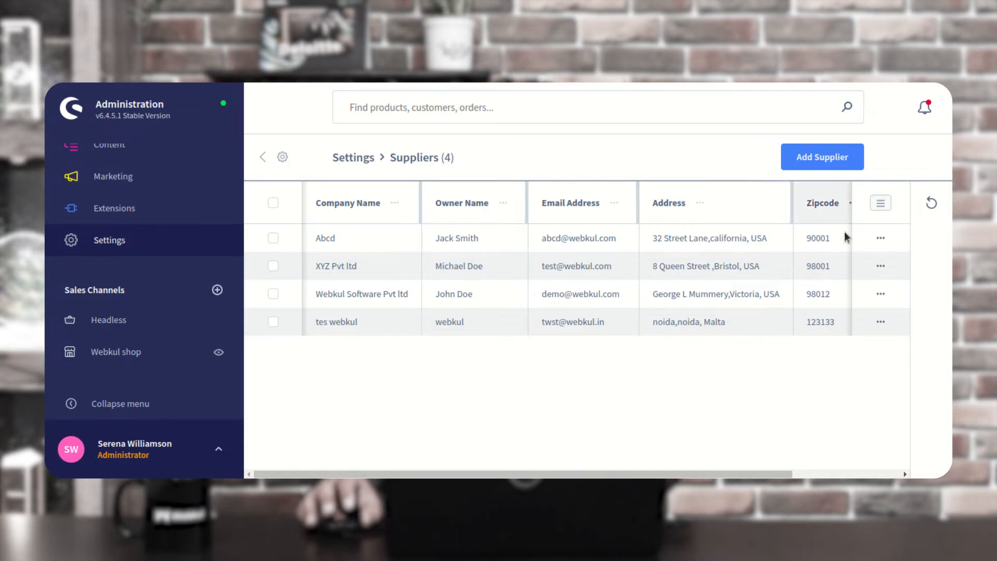
pyautogui.moveTo(782, 474); pyautogui.dragTo(610, 452)
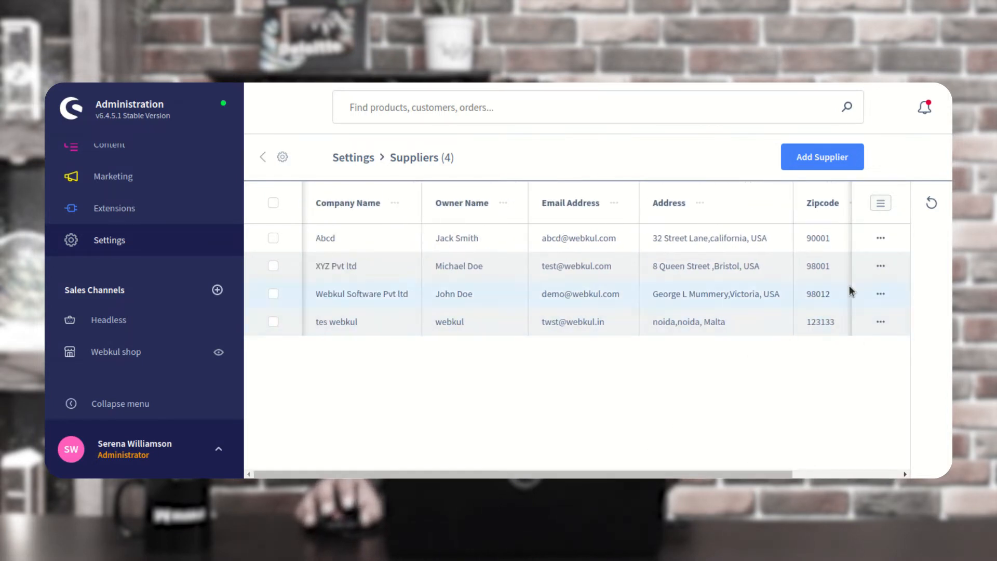
pyautogui.click(882, 239)
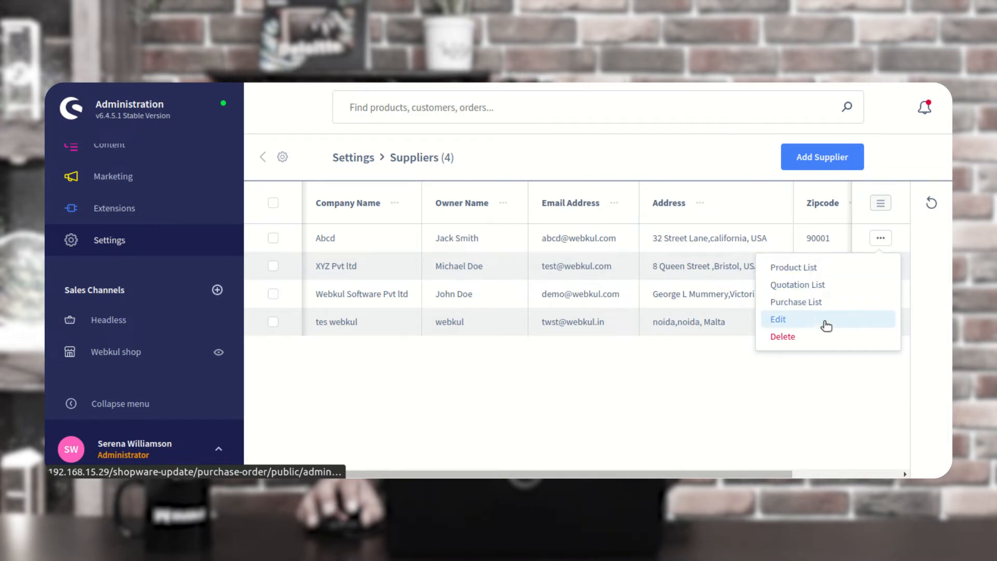
pyautogui.click(792, 372)
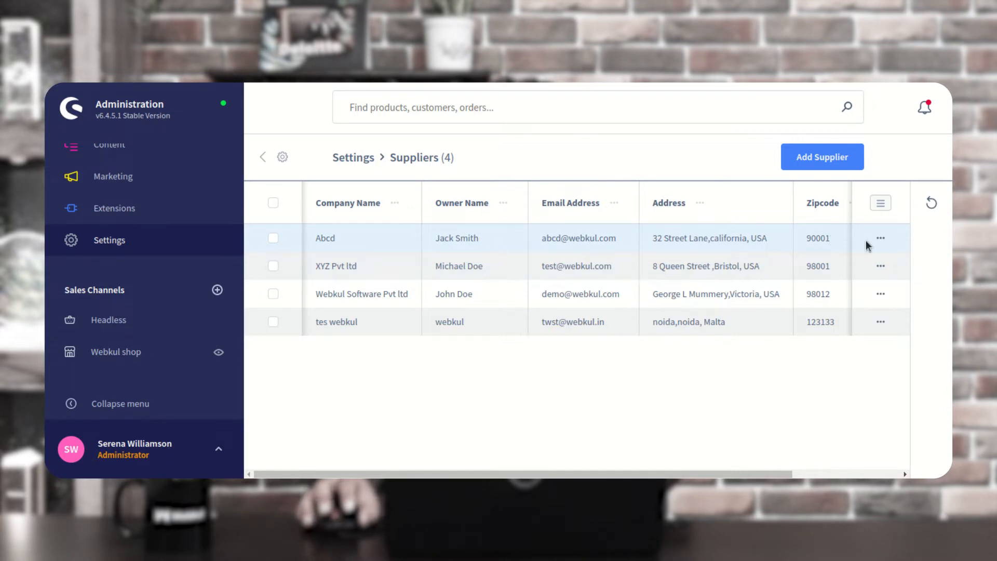
pyautogui.click(881, 238)
pyautogui.click(826, 271)
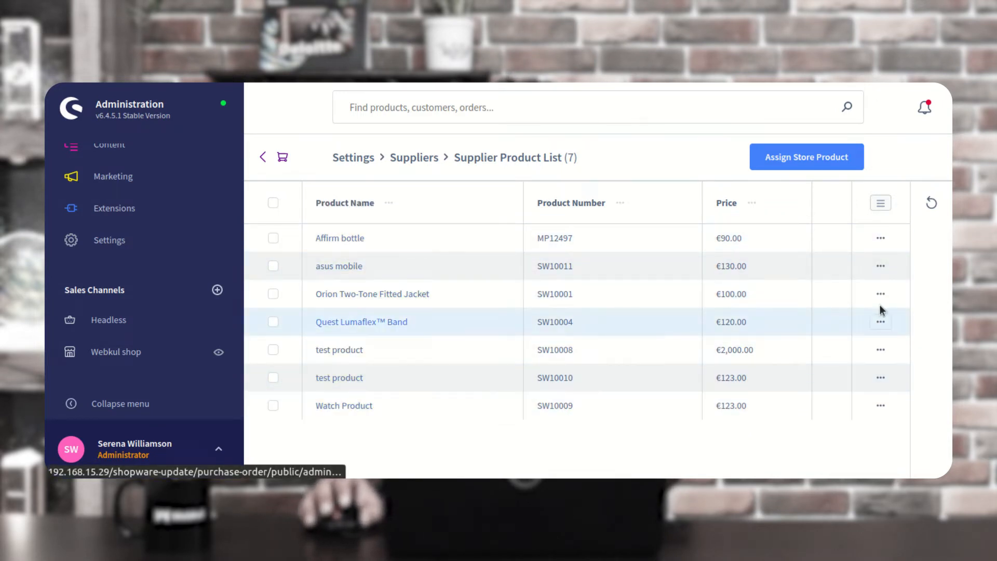
# Delete test products SW10008 and SW10010 from Abcd's product list, confirming each removal
pyautogui.click(881, 239)
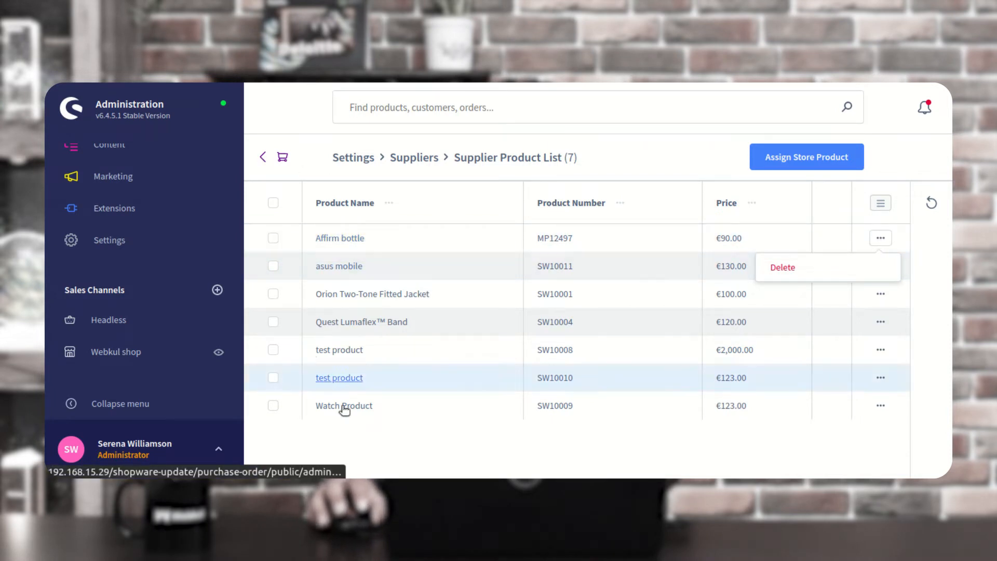
pyautogui.click(881, 349)
pyautogui.click(841, 377)
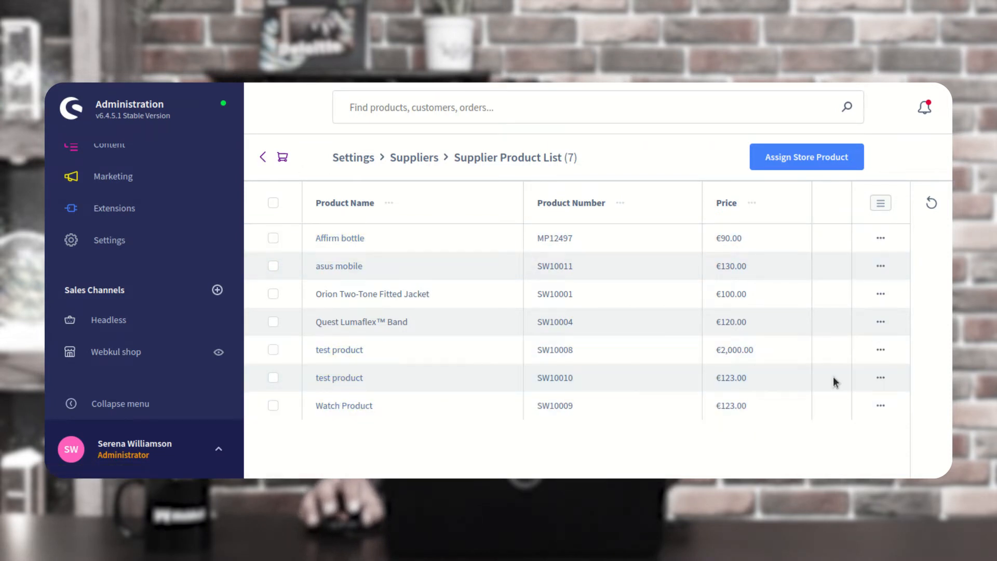
pyautogui.click(616, 322)
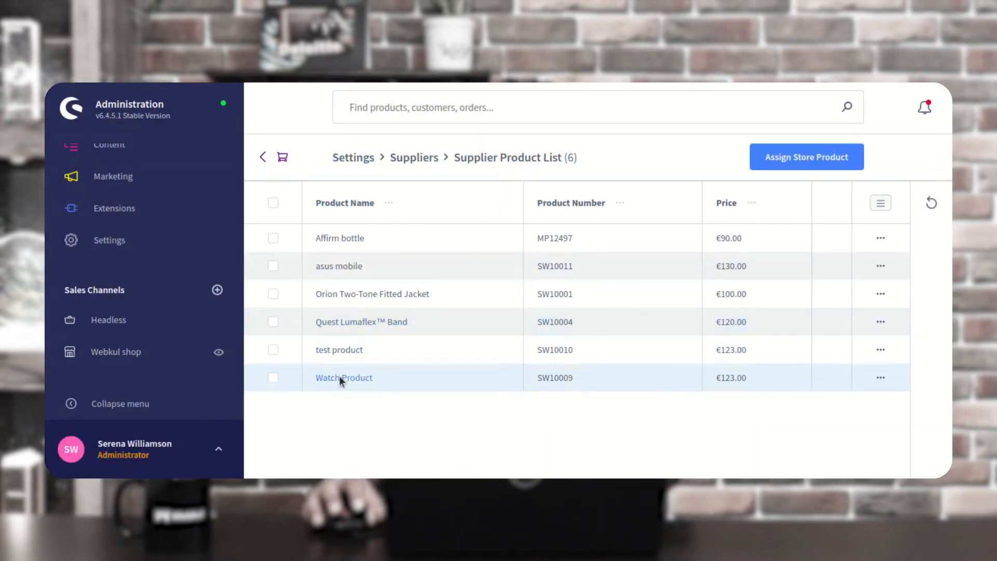
pyautogui.click(880, 349)
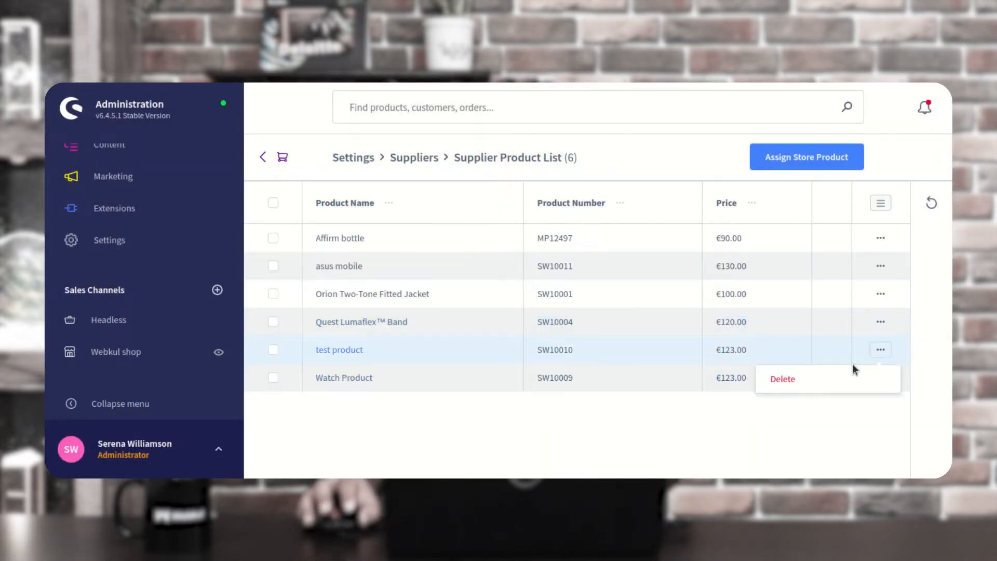
pyautogui.click(813, 381)
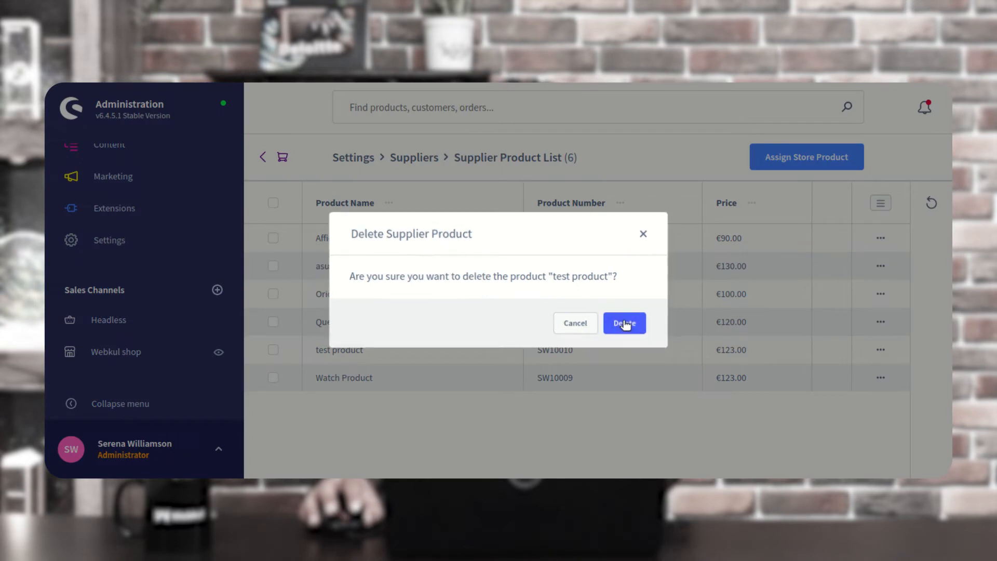
pyautogui.click(623, 323)
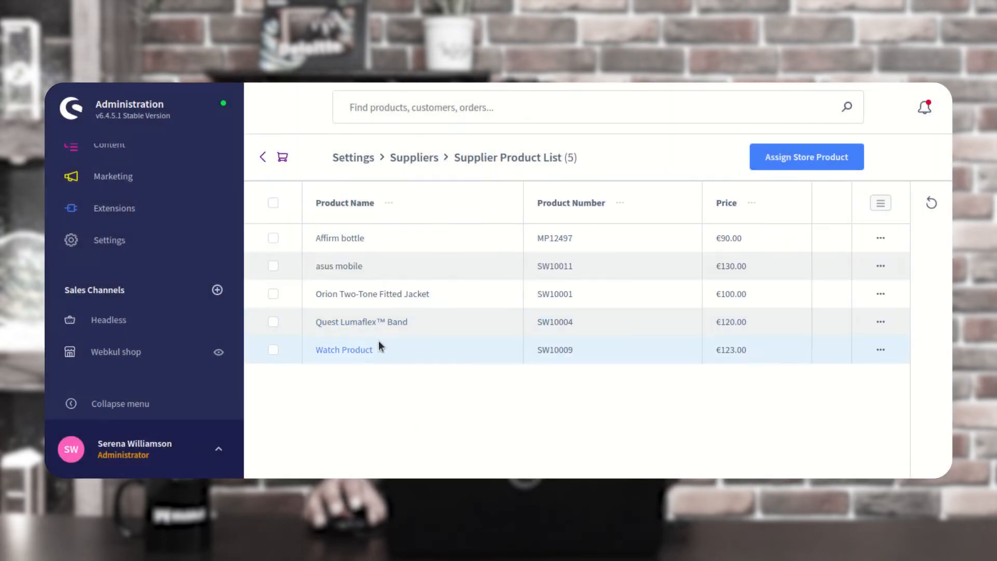
# Return to the suppliers list and start adding a new supplier
pyautogui.click(264, 161)
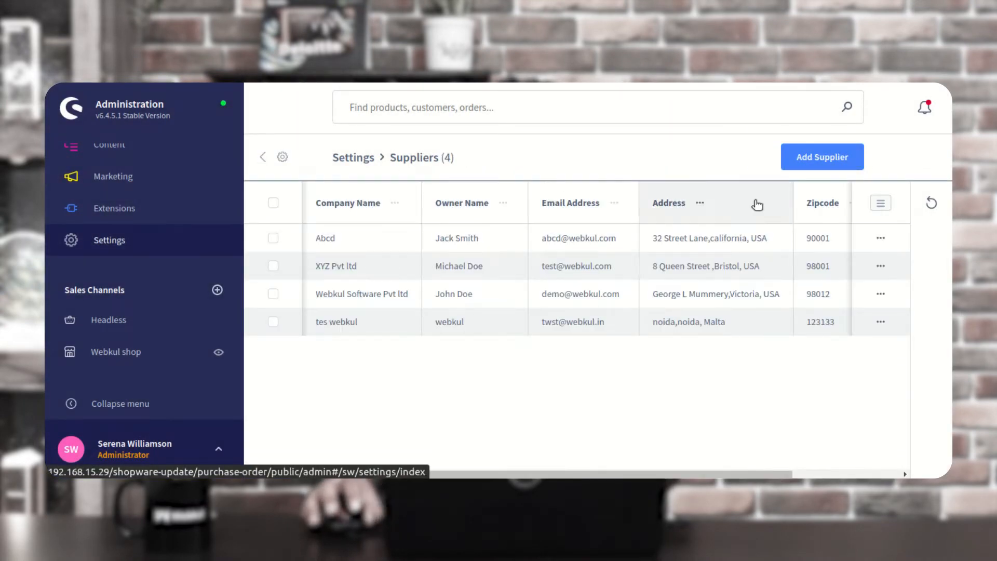
pyautogui.click(822, 161)
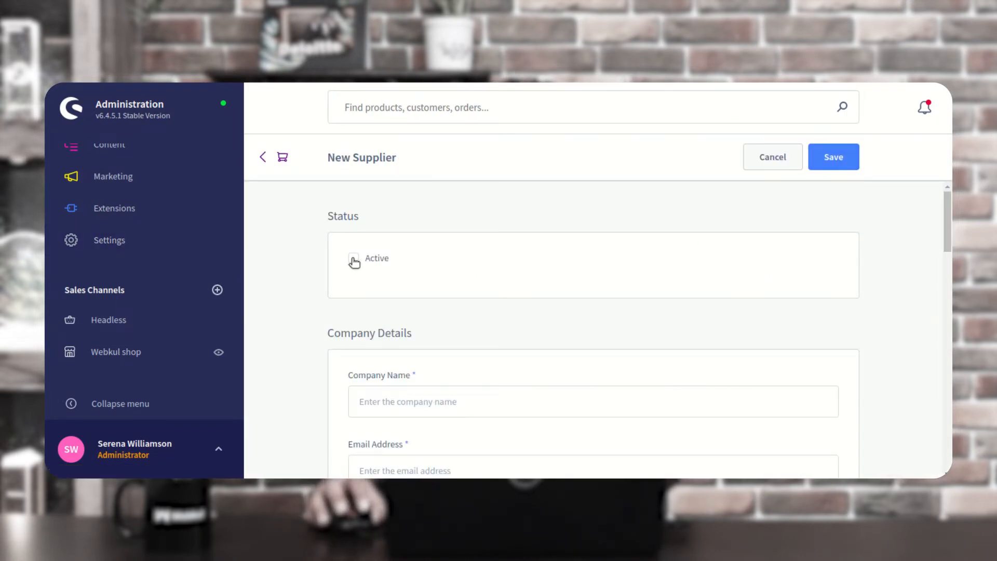
pyautogui.scroll(-3, 445, 309)
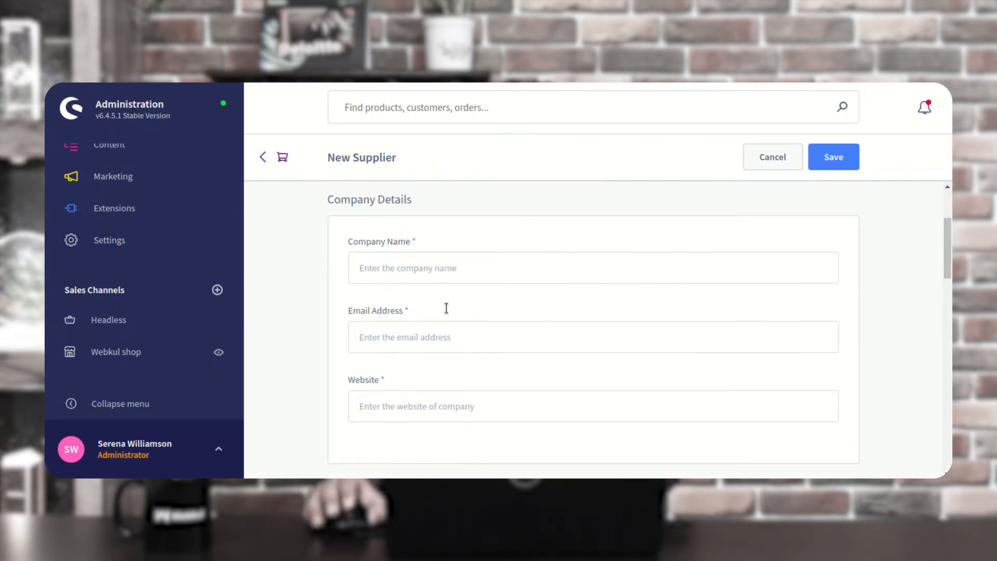
# Enter company name 'Test Company' plus a company e-mail address and website
pyautogui.click(424, 257)
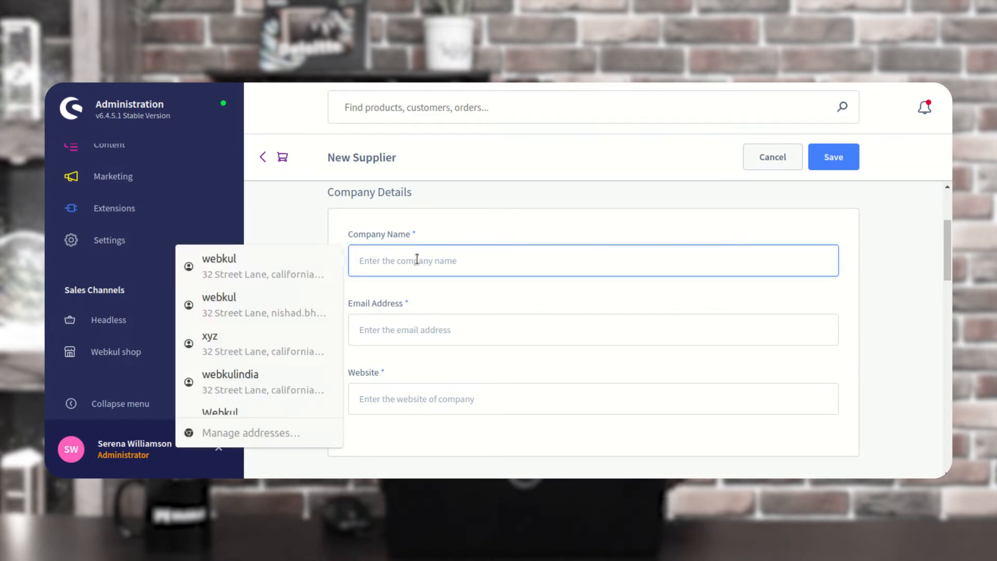
pyautogui.write('Test Company')
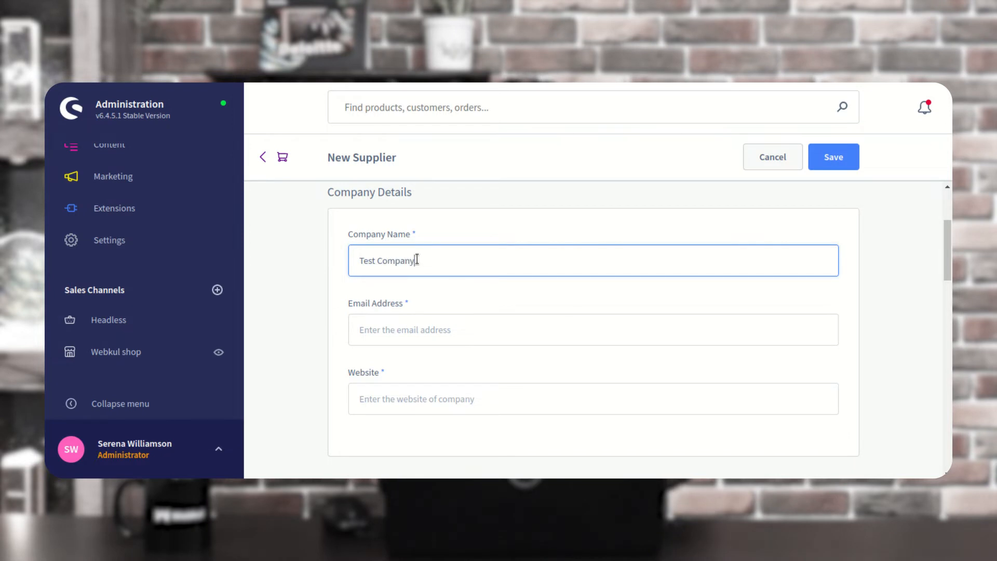
pyautogui.click(424, 336)
pyautogui.write('test@company.com')
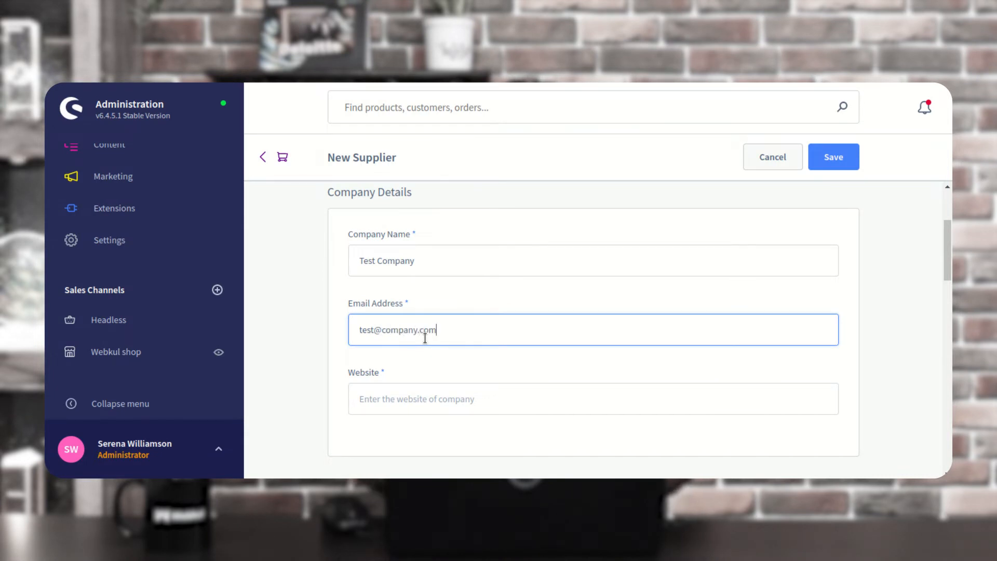
pyautogui.scroll(-2, 431, 390)
pyautogui.click(410, 329)
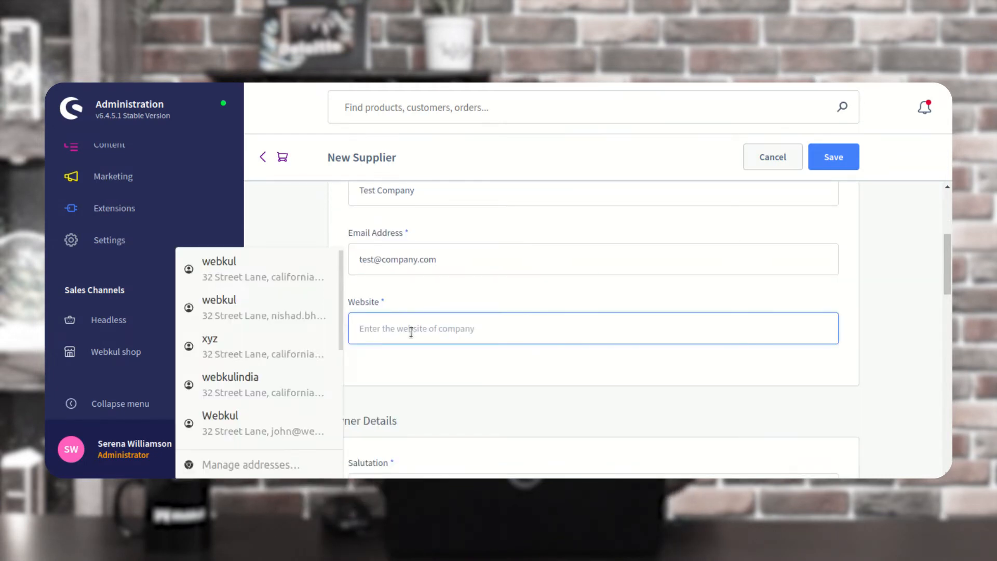
pyautogui.write('test.com')
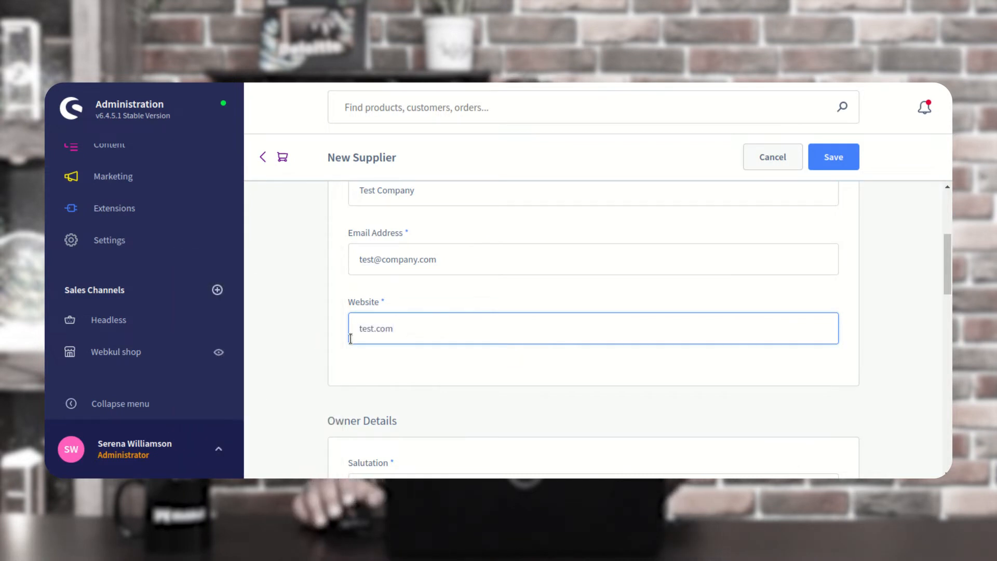
pyautogui.scroll(-3, 608, 347)
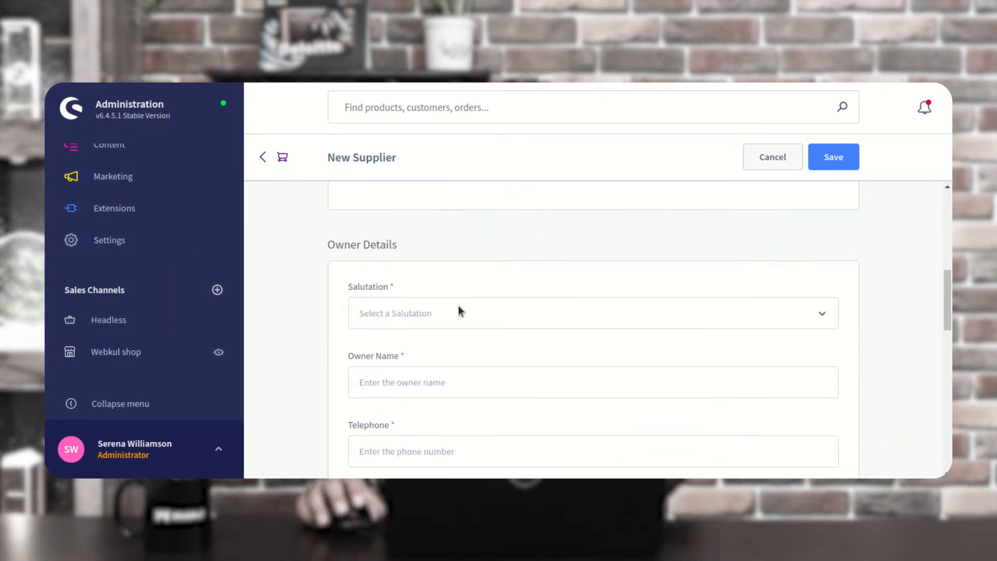
# Set the owner salutation to Mr. and enter the owner's name and a telephone number
pyautogui.click(416, 318)
pyautogui.click(392, 254)
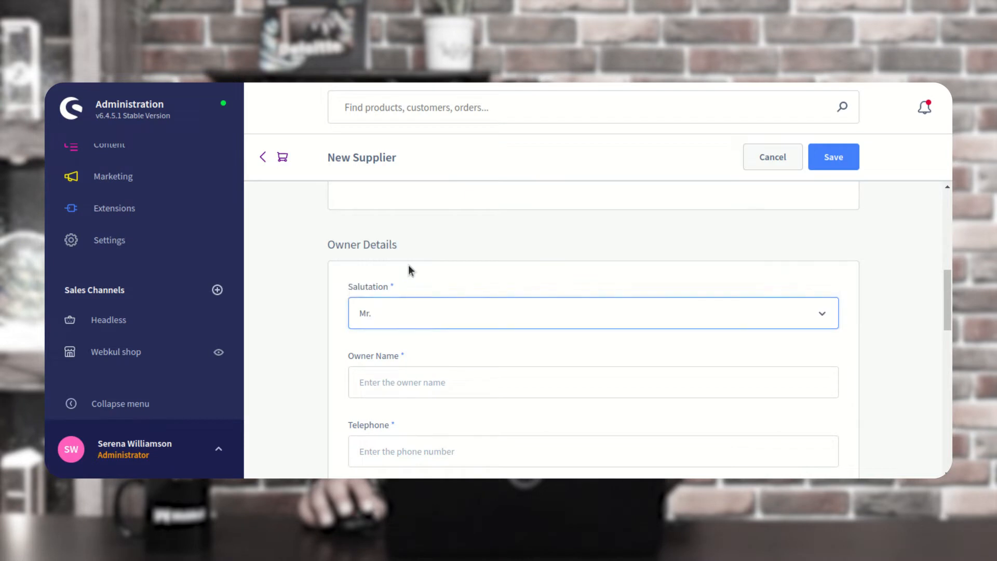
pyautogui.scroll(-1, 495, 349)
pyautogui.click(390, 315)
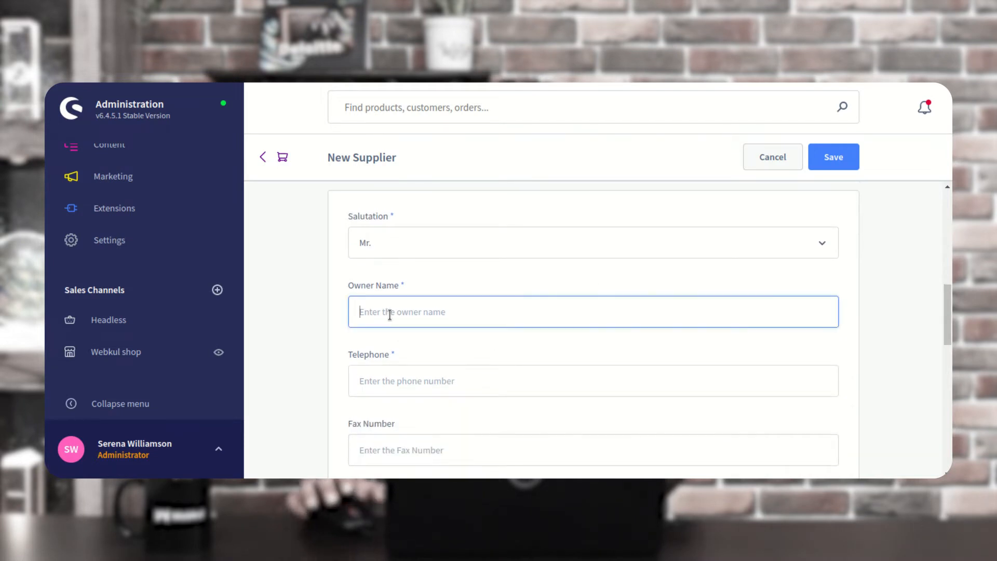
pyautogui.write('test')
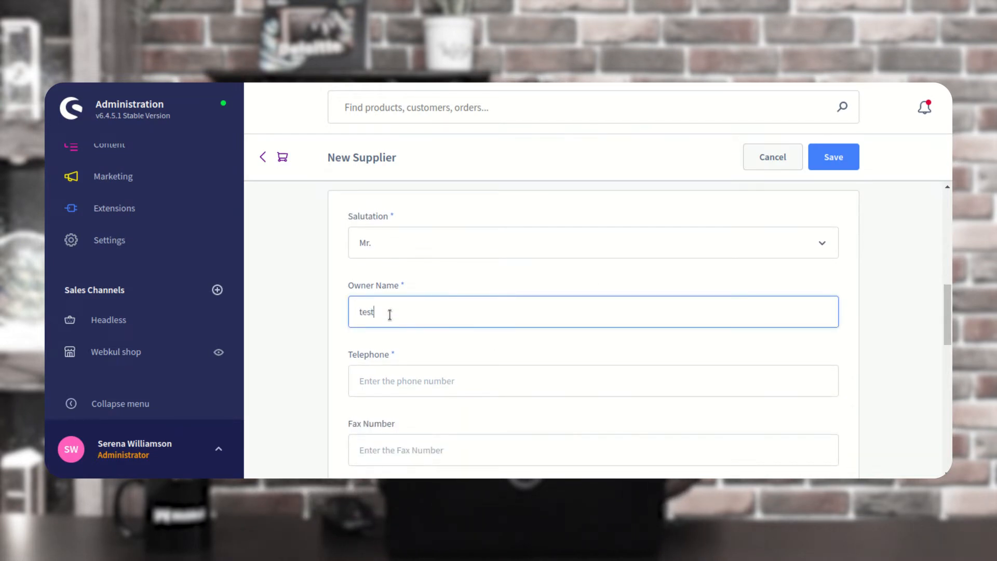
pyautogui.write(' owner')
pyautogui.scroll(-1, 450, 379)
pyautogui.click(430, 349)
pyautogui.write('12345678901')
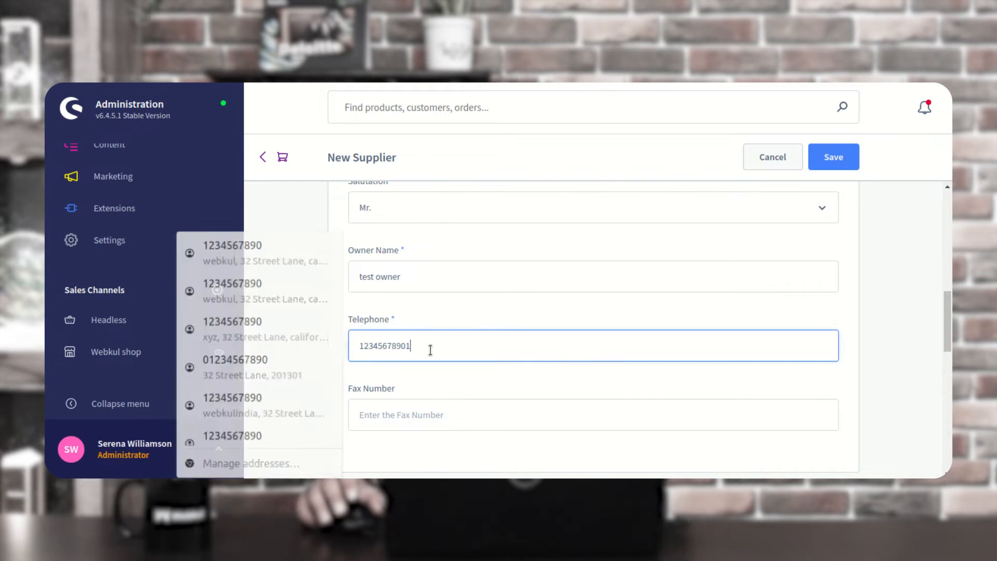
pyautogui.scroll(-3, 431, 348)
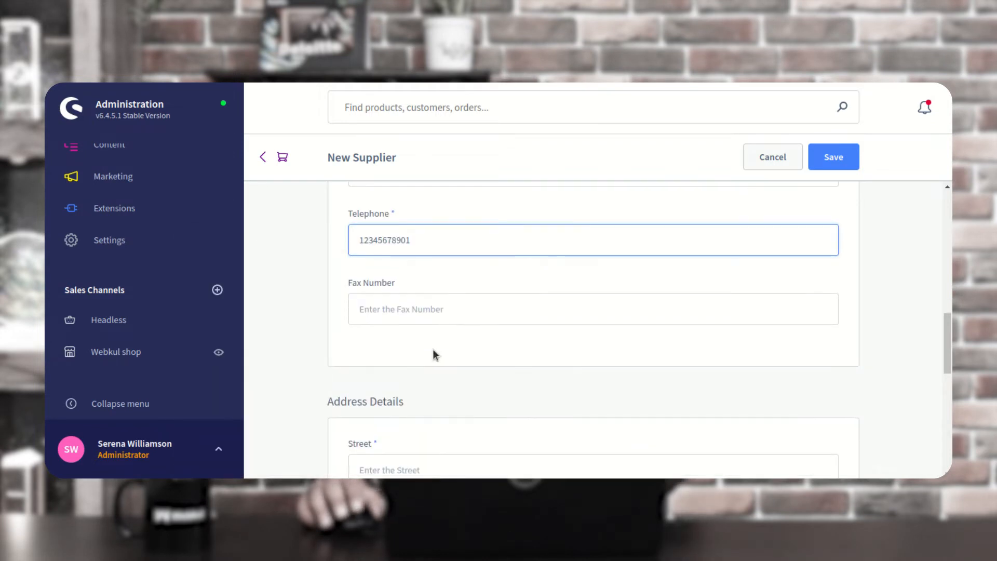
pyautogui.scroll(-3, 436, 343)
# Fill the street, city and zip from the saved address suggestion and set country to USA
pyautogui.click(381, 260)
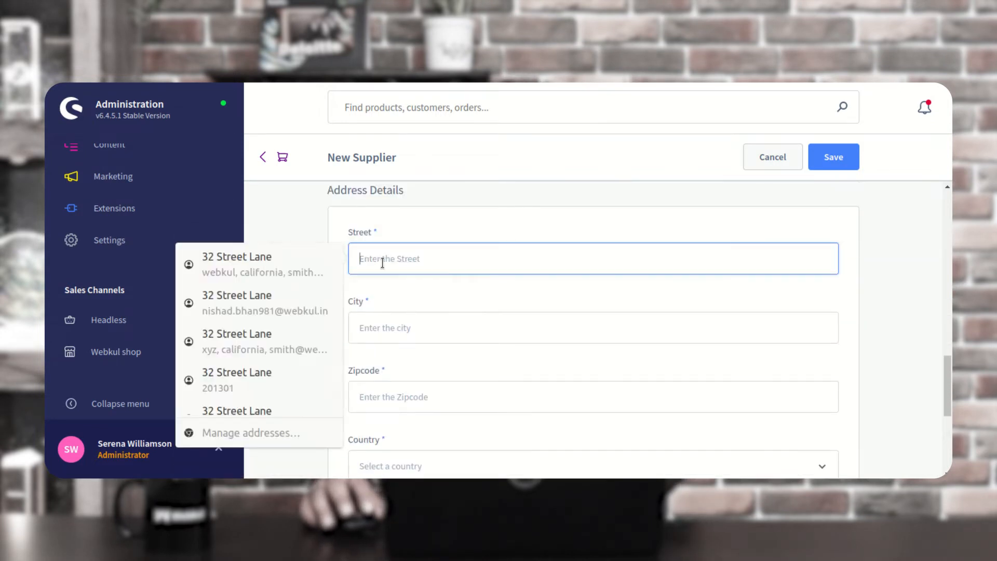
pyautogui.click(273, 263)
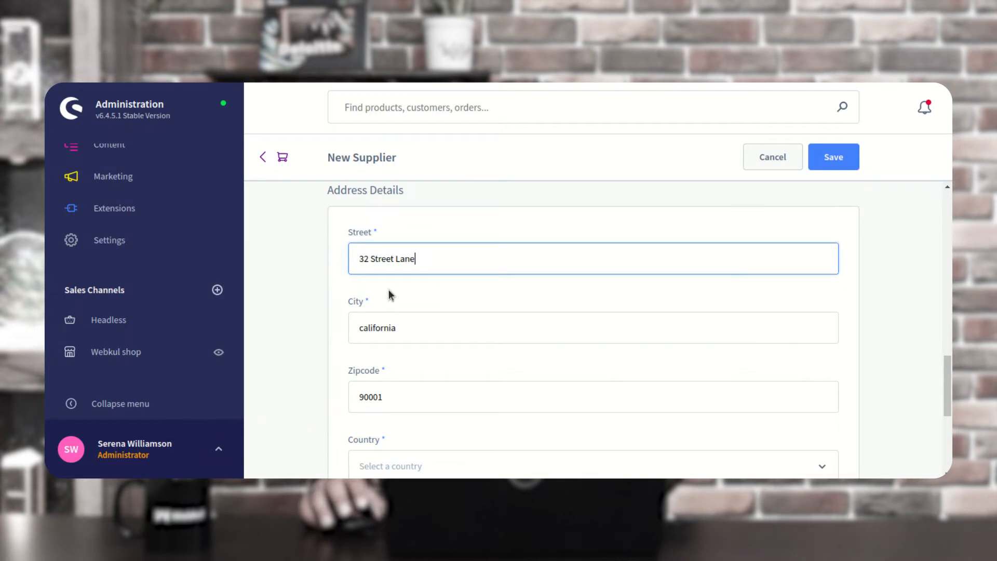
pyautogui.scroll(-1, 400, 296)
pyautogui.scroll(-1, 428, 282)
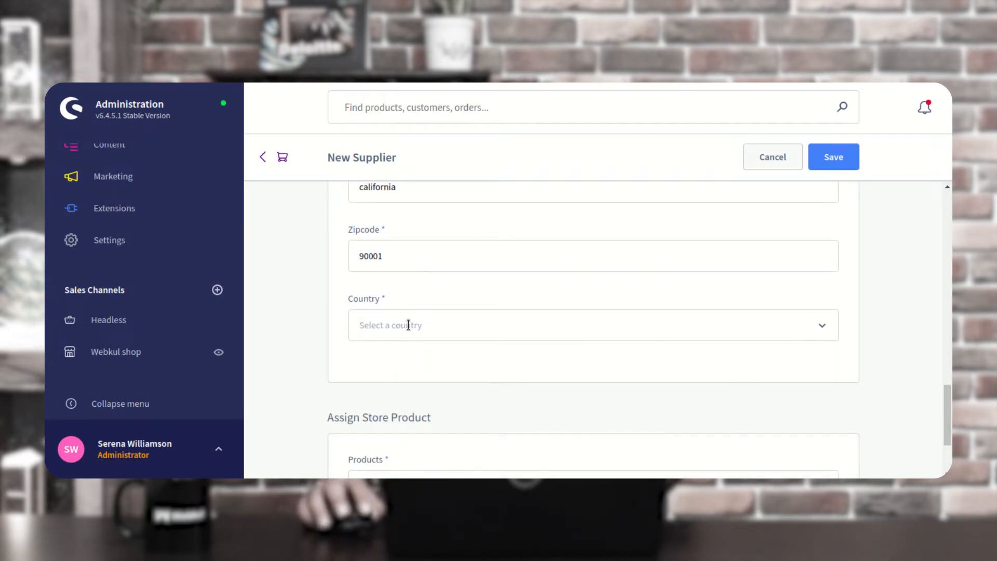
pyautogui.click(385, 336)
pyautogui.write('usa')
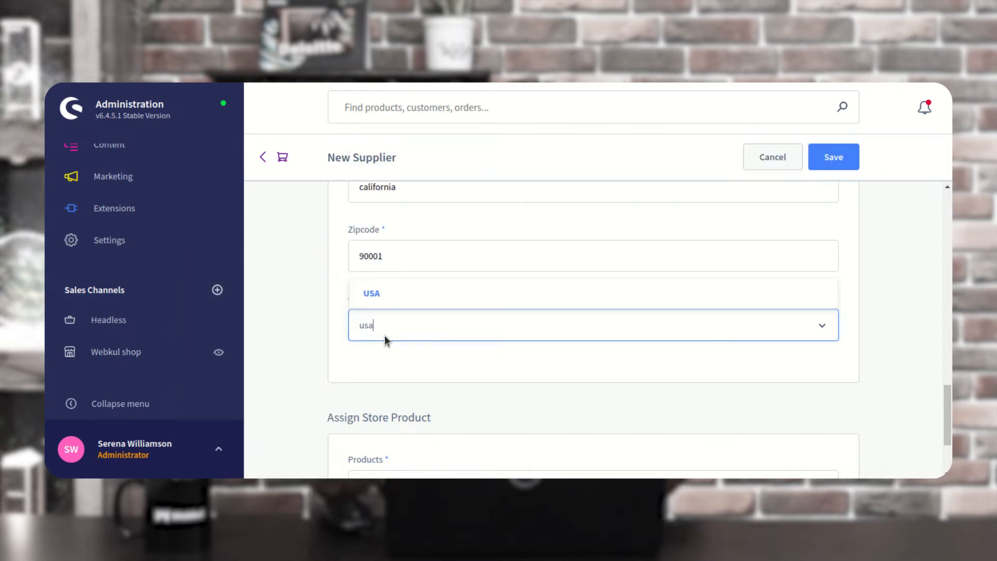
pyautogui.click(383, 295)
pyautogui.scroll(-2, 426, 343)
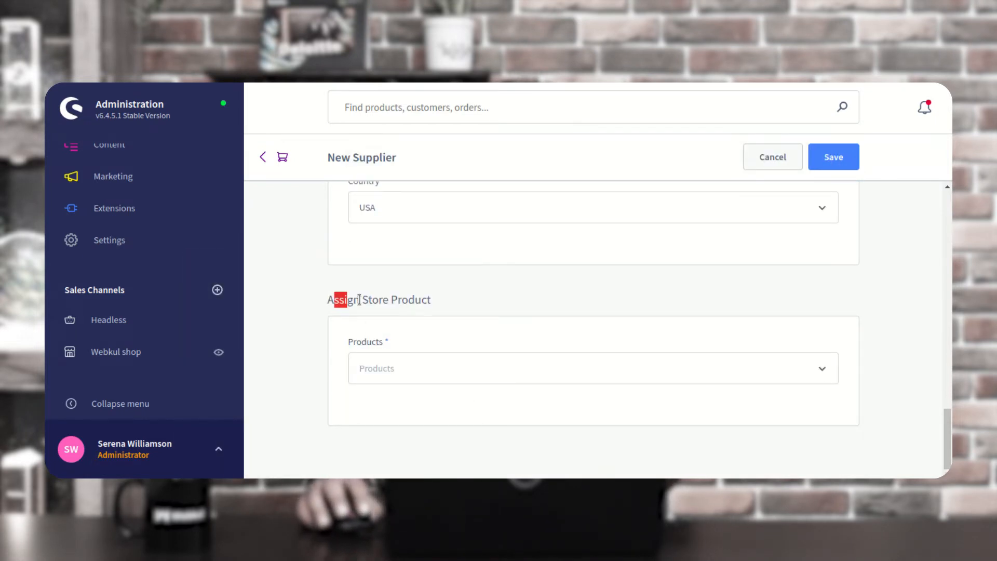
# Assign the Bag product to the supplier and attempt a save, which fails
pyautogui.moveTo(359, 300); pyautogui.dragTo(431, 302)
pyautogui.click(448, 370)
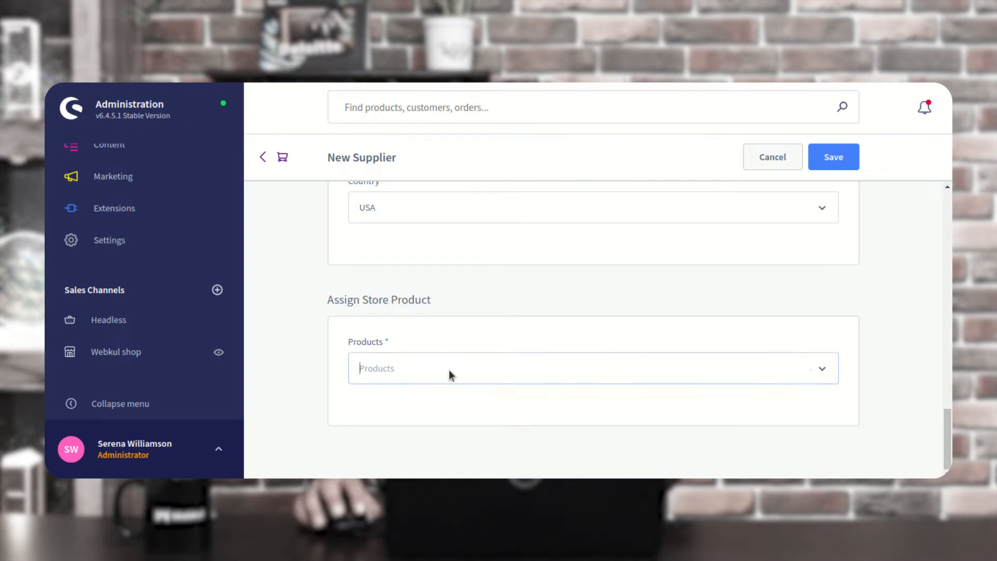
pyautogui.scroll(-5, 436, 301)
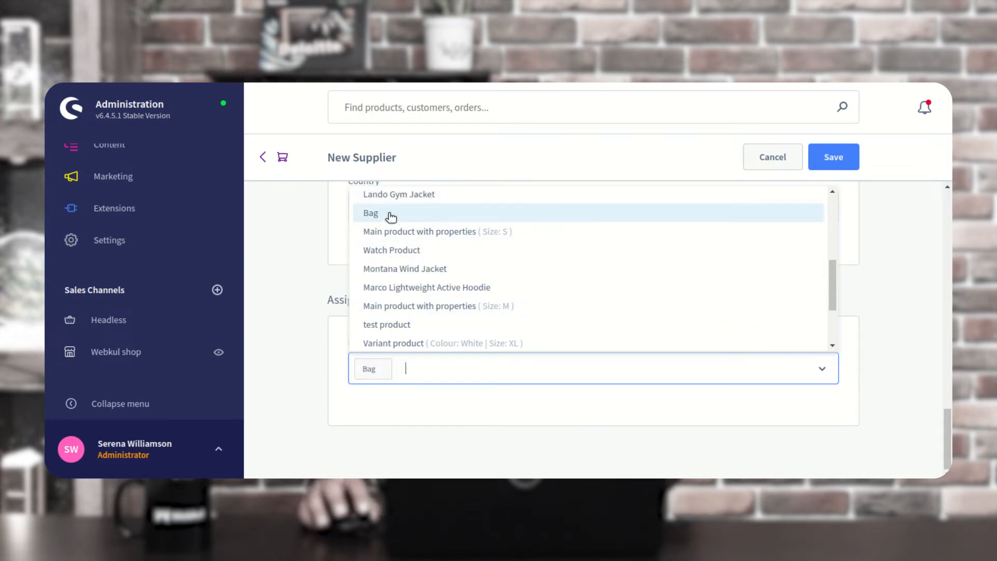
pyautogui.click(413, 409)
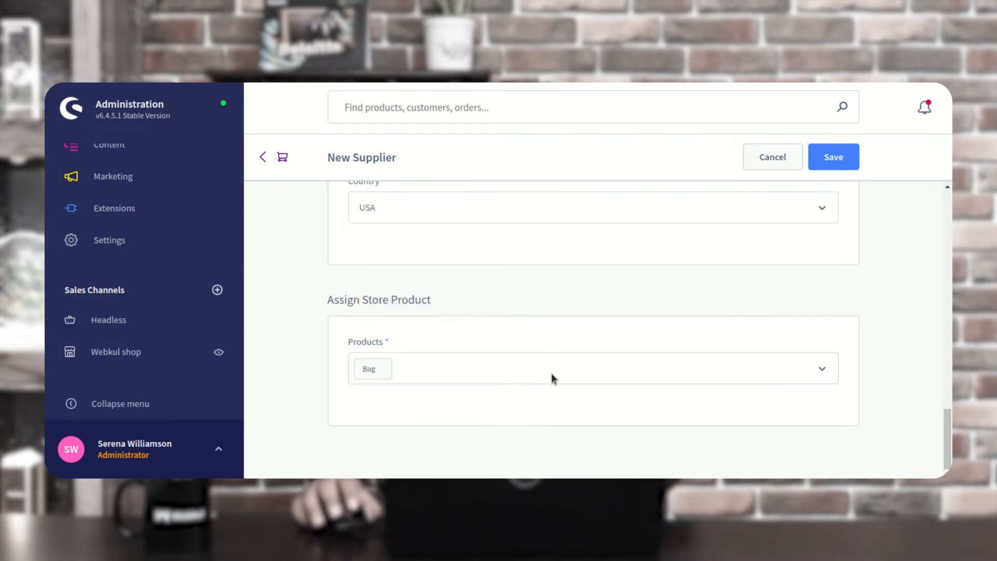
pyautogui.click(834, 158)
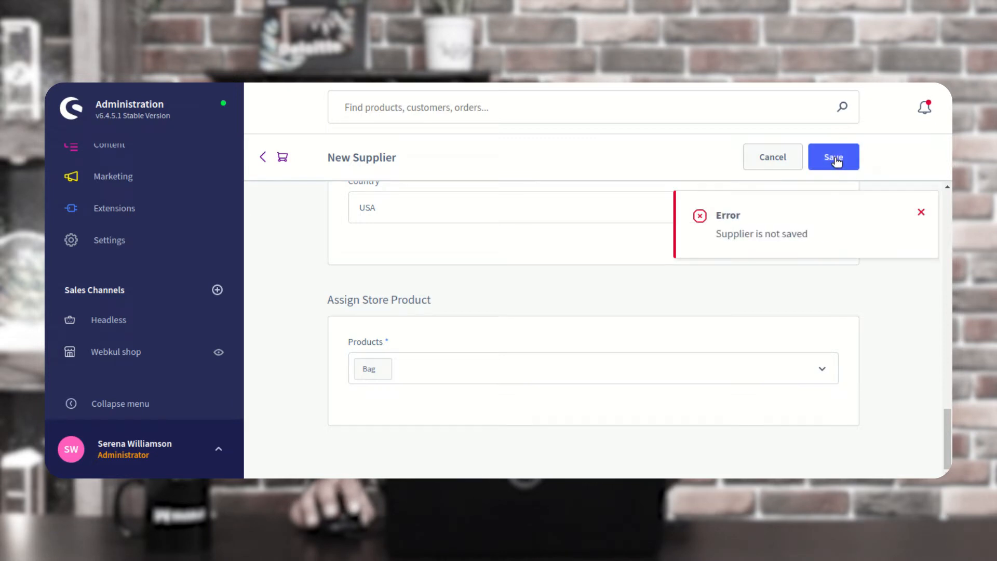
pyautogui.click(922, 213)
# Add Sprite Foam Roller to the assigned products and retry saving, dismissing the error again
pyautogui.scroll(10, 439, 372)
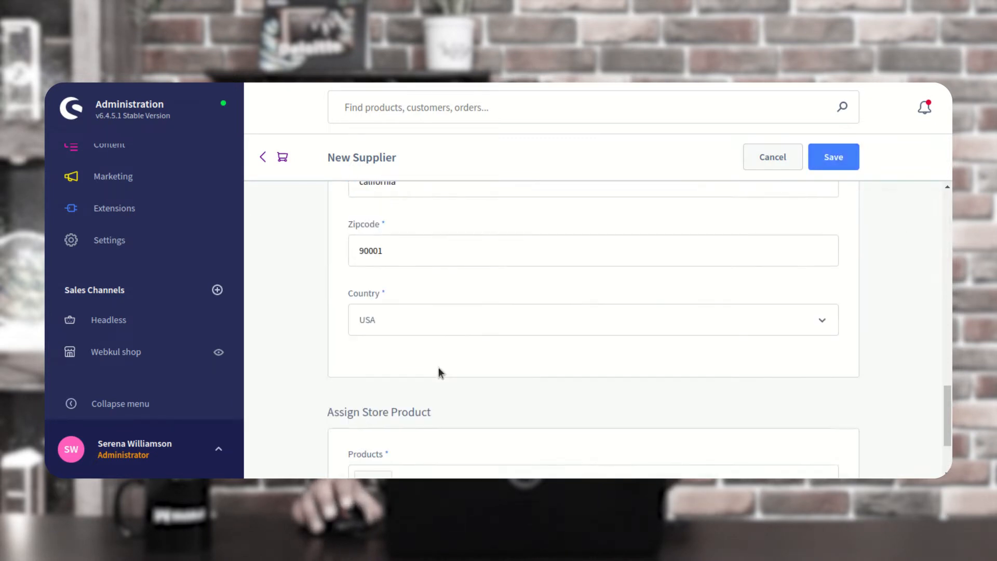
pyautogui.scroll(8, 449, 355)
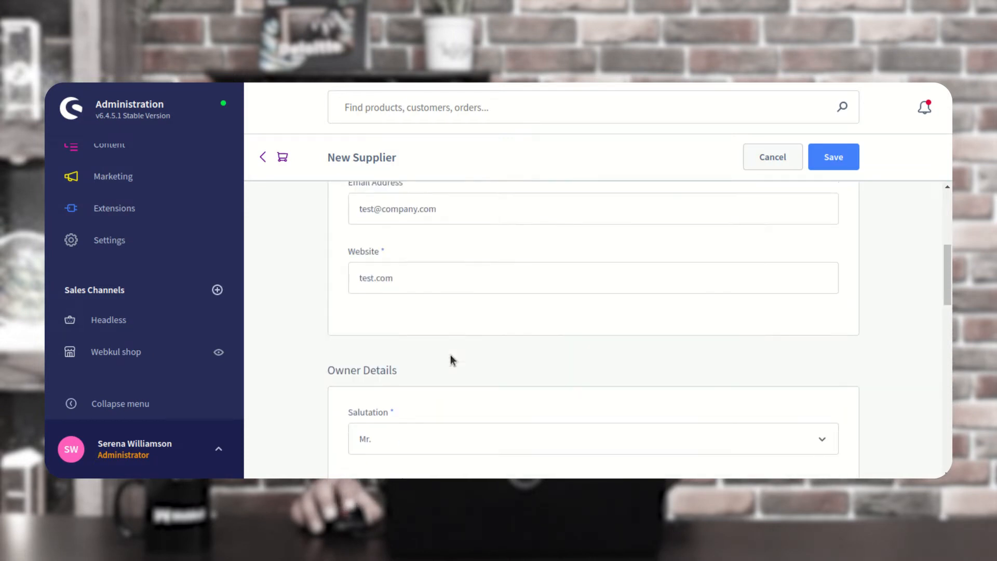
pyautogui.scroll(-6, 453, 357)
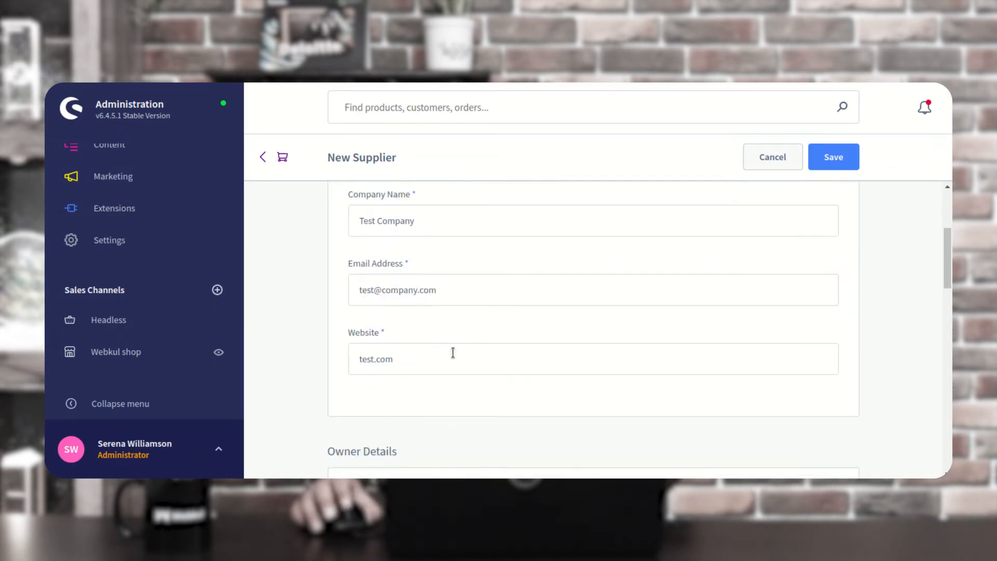
pyautogui.scroll(-6, 454, 353)
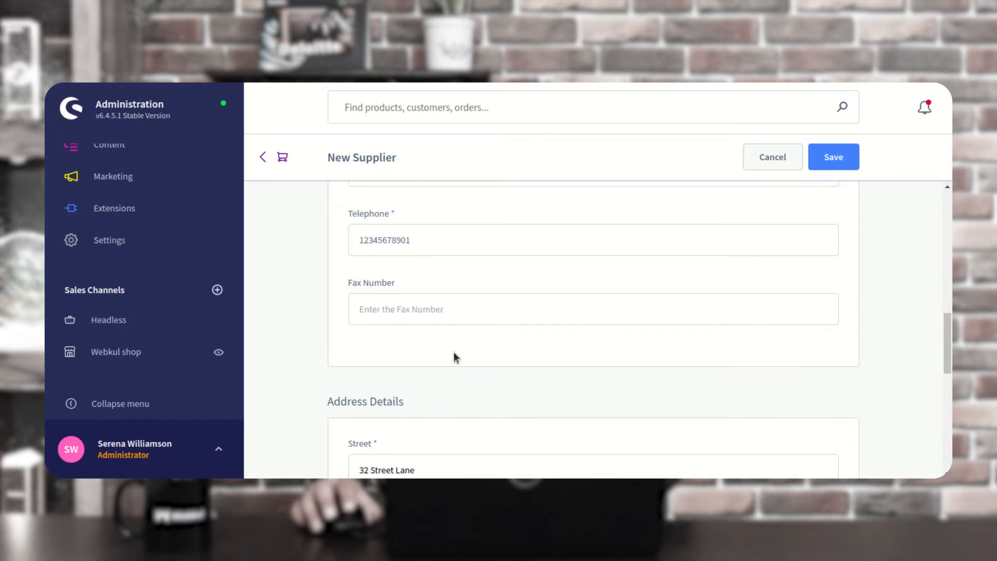
pyautogui.scroll(-5, 454, 352)
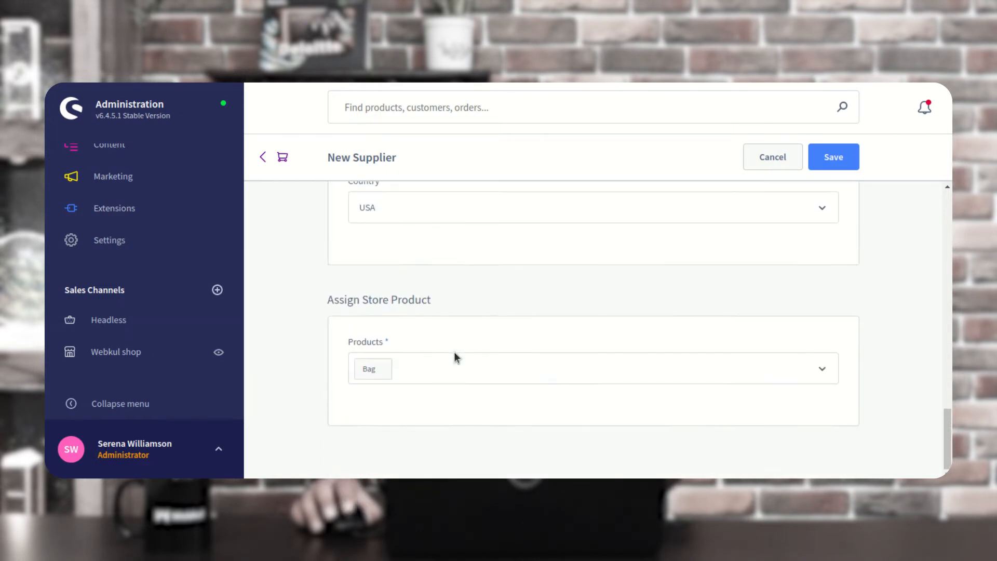
pyautogui.click(482, 368)
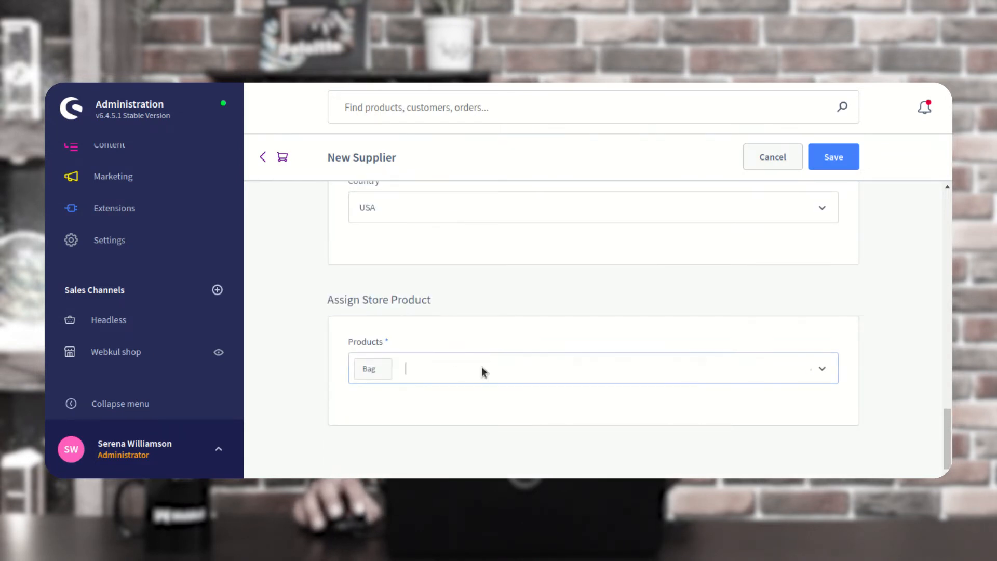
pyautogui.click(436, 258)
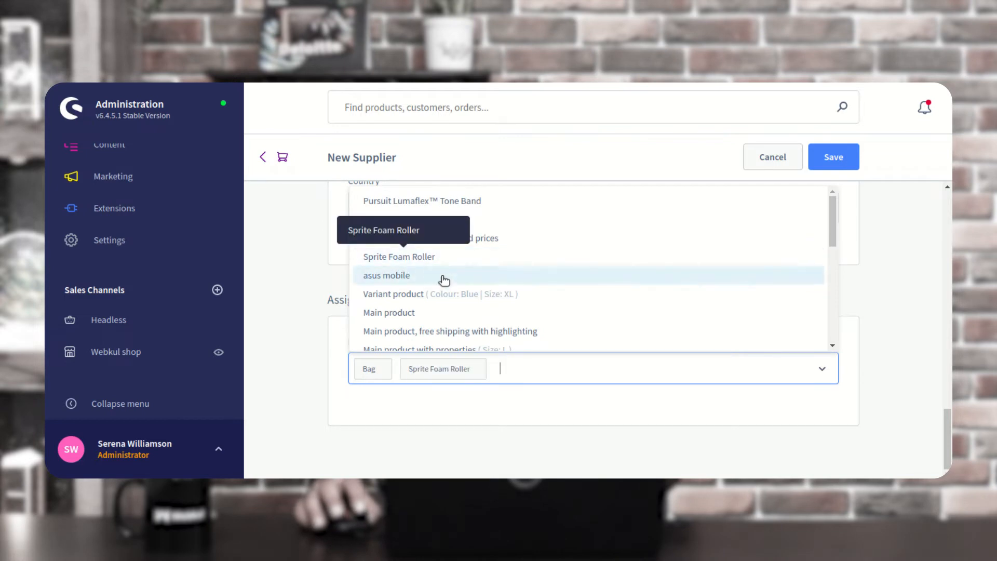
pyautogui.click(607, 421)
pyautogui.click(843, 165)
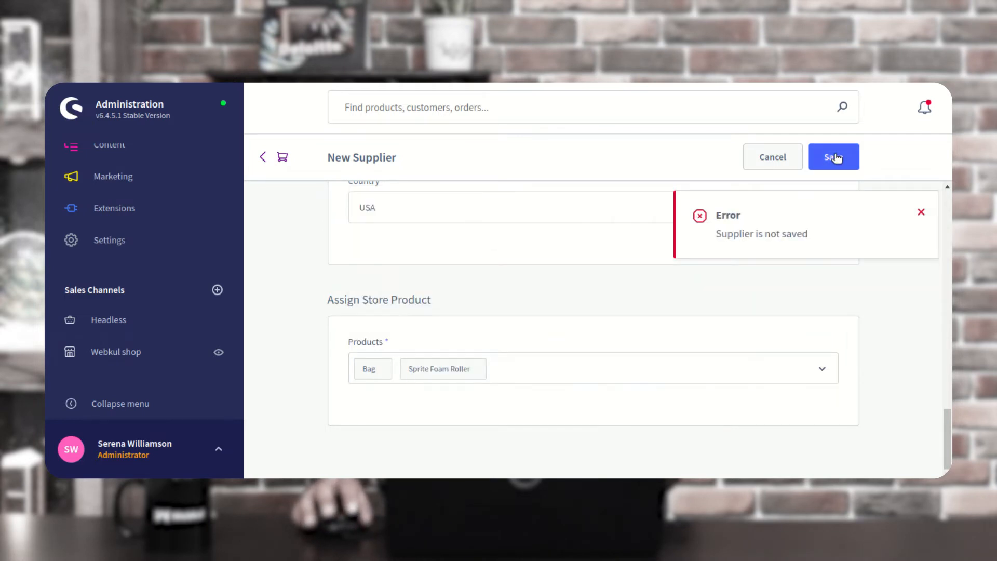
pyautogui.click(922, 214)
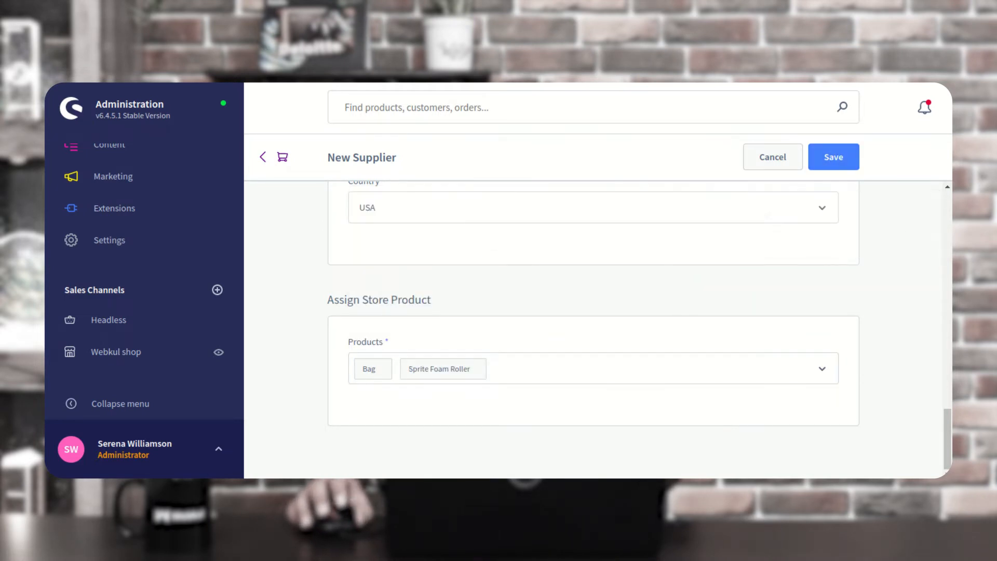
pyautogui.scroll(10, 930, 217)
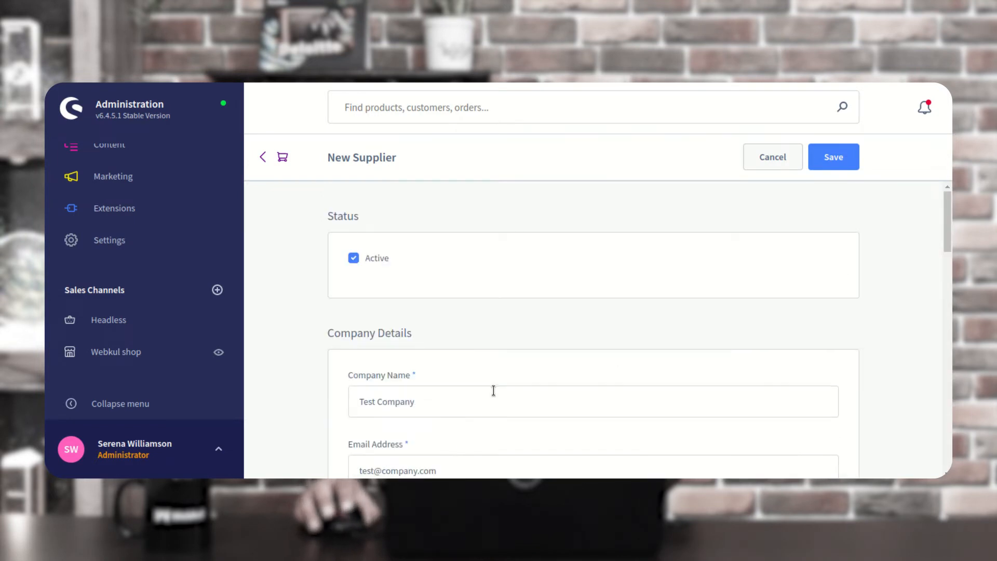
# Rename to 'Test 1 Company', edit the e-mail, retry the failing save, then return to Suppliers
pyautogui.scroll(-1, 491, 393)
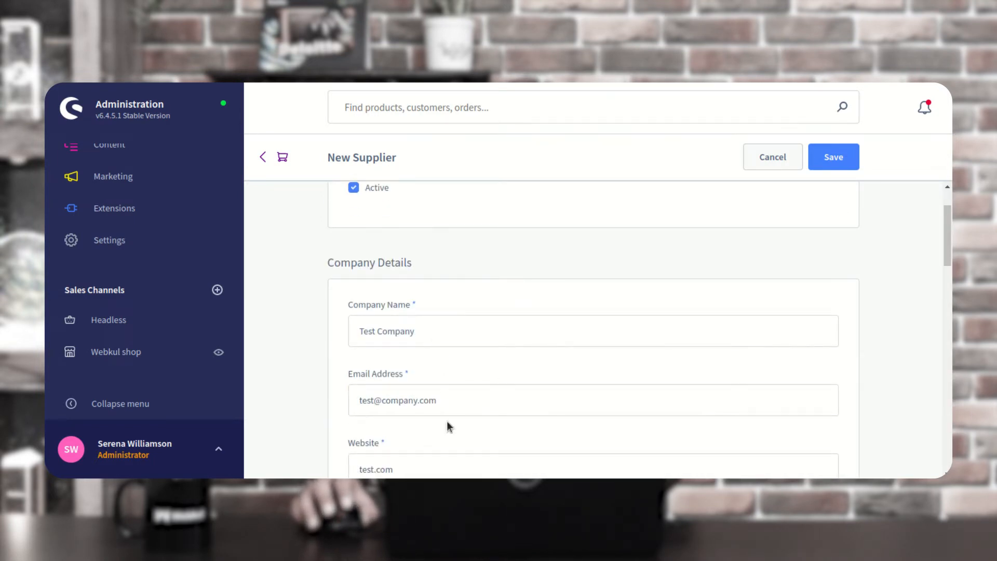
pyautogui.click(373, 401)
pyautogui.write('1')
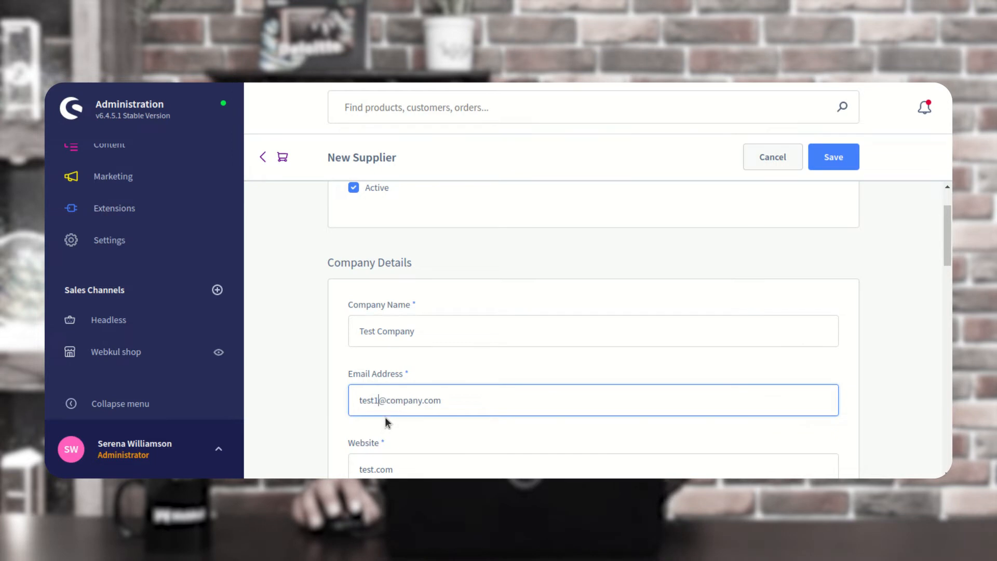
pyautogui.click(376, 333)
pyautogui.write('1')
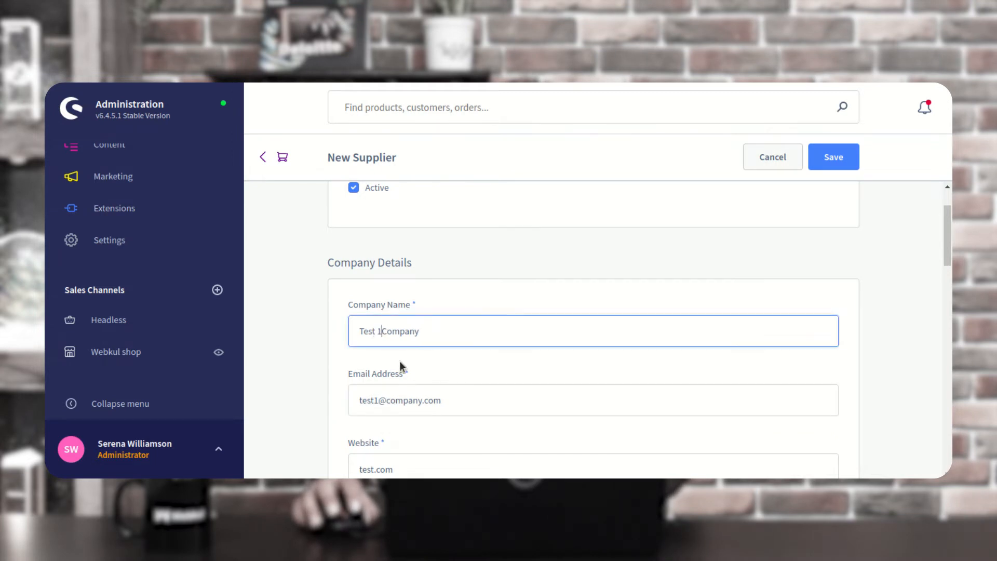
pyautogui.scroll(-2, 456, 358)
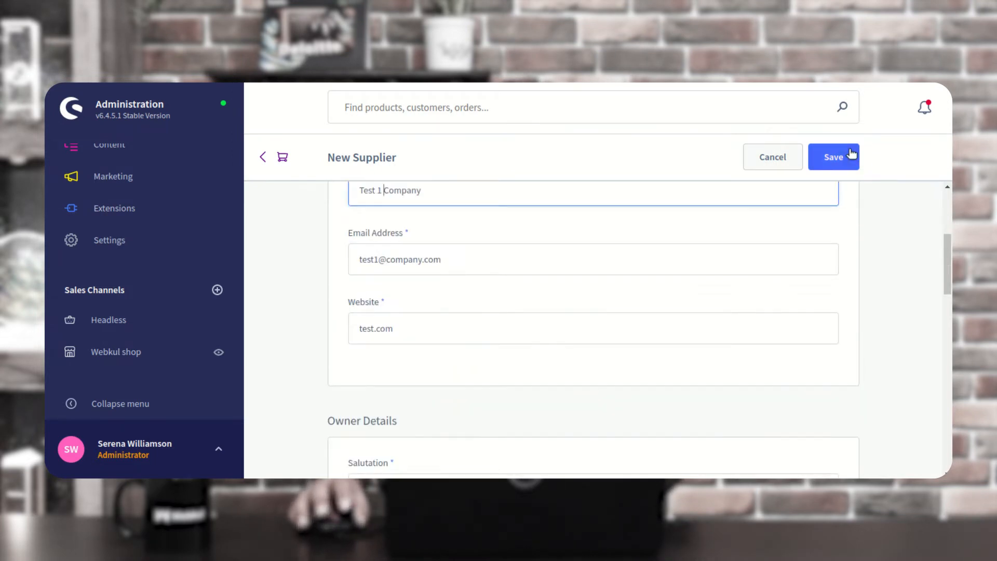
pyautogui.click(830, 163)
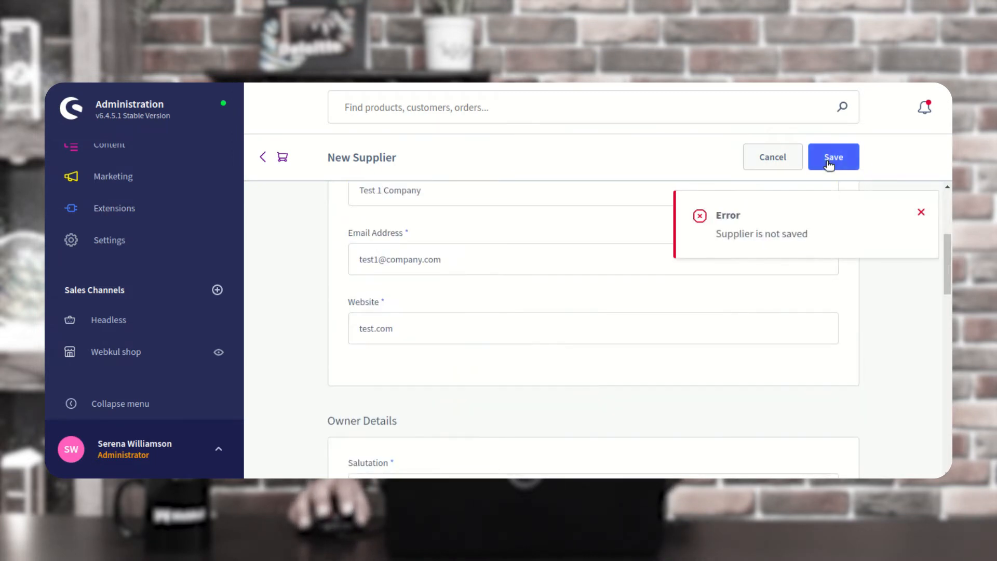
pyautogui.click(921, 213)
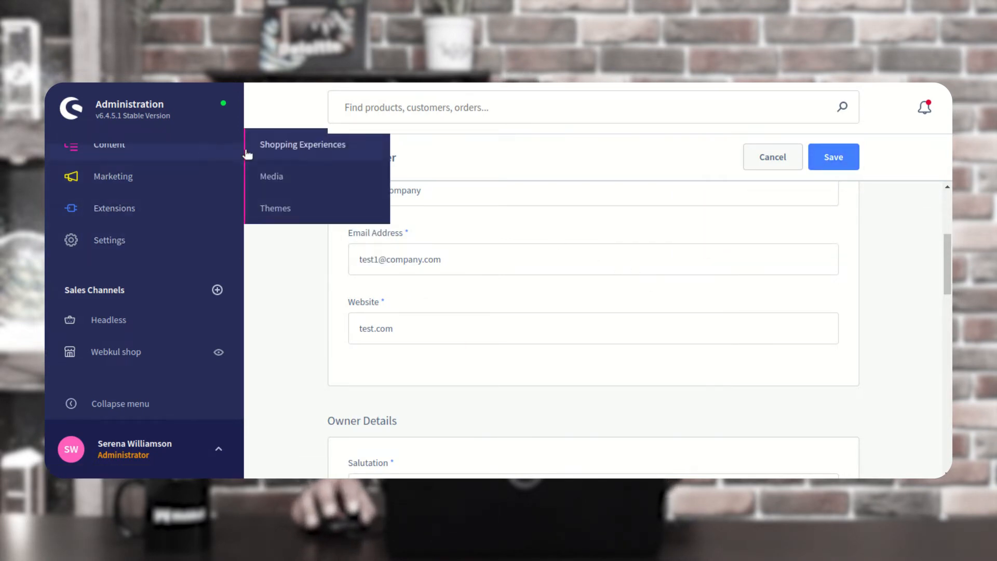
pyautogui.click(470, 200)
pyautogui.click(264, 158)
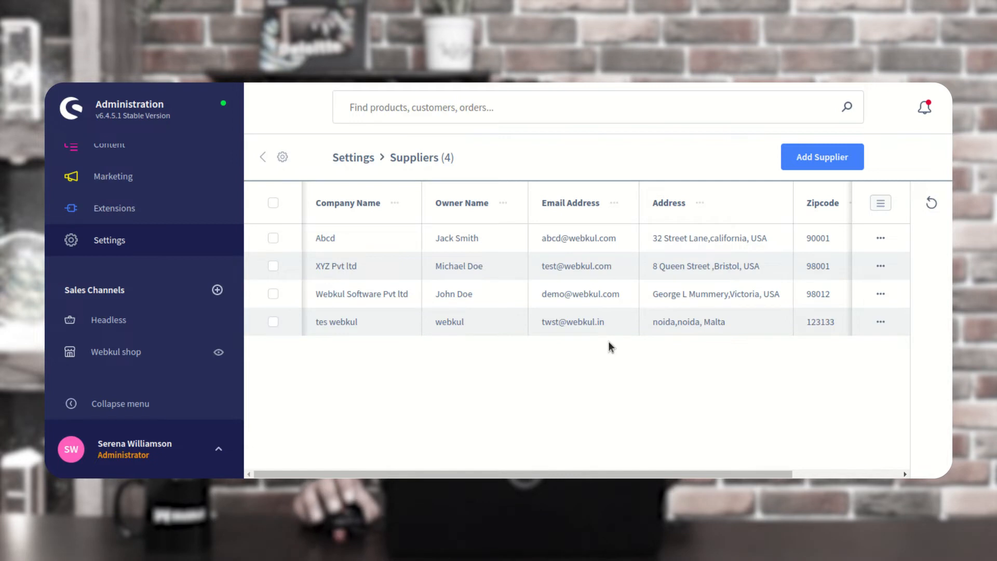
pyautogui.click(882, 239)
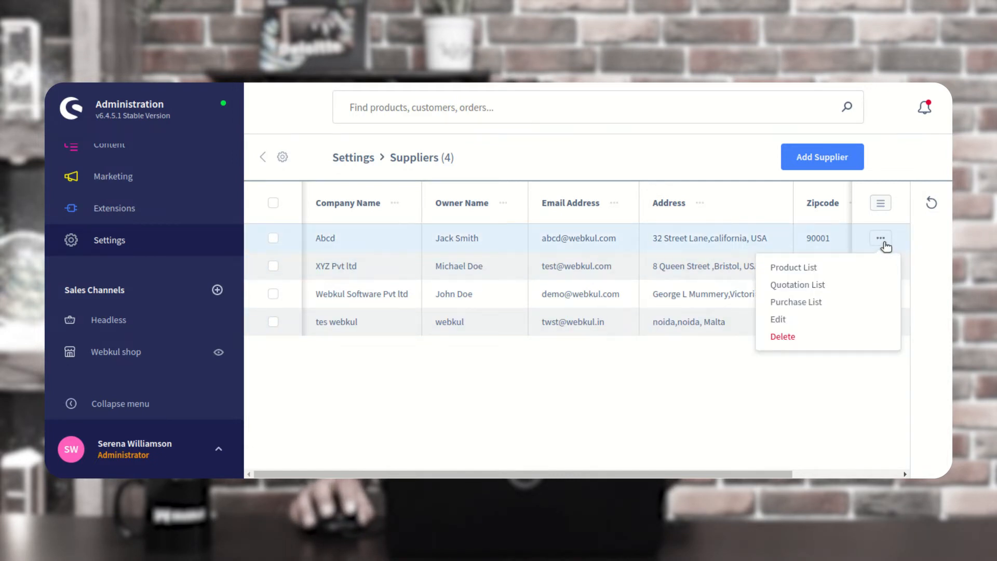
pyautogui.click(838, 267)
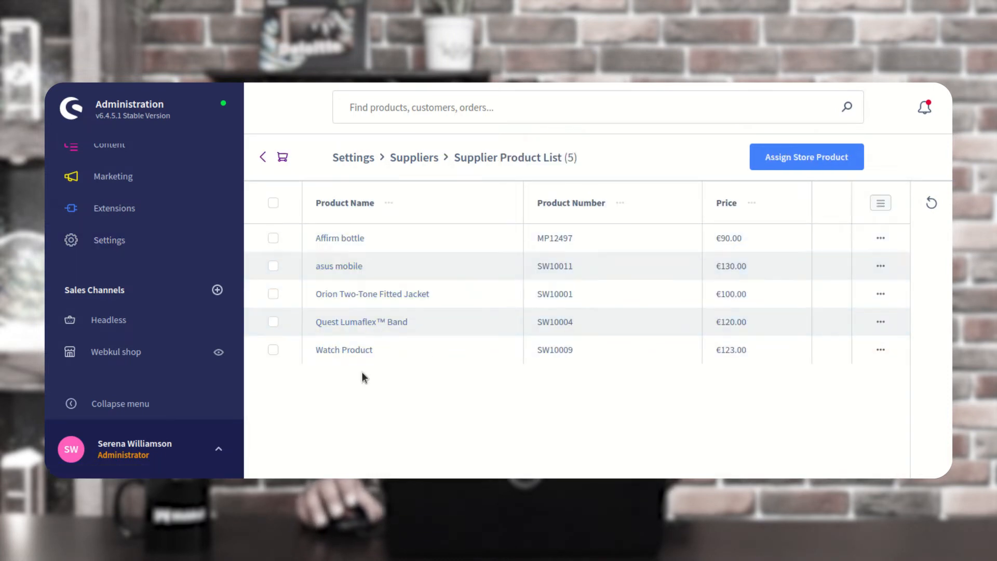
pyautogui.click(264, 157)
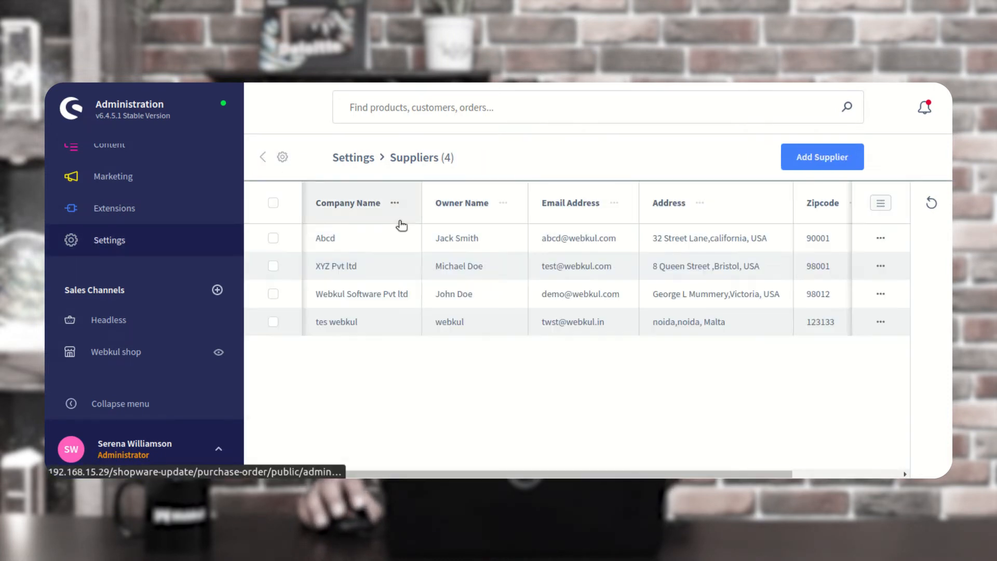
pyautogui.click(882, 239)
pyautogui.click(838, 290)
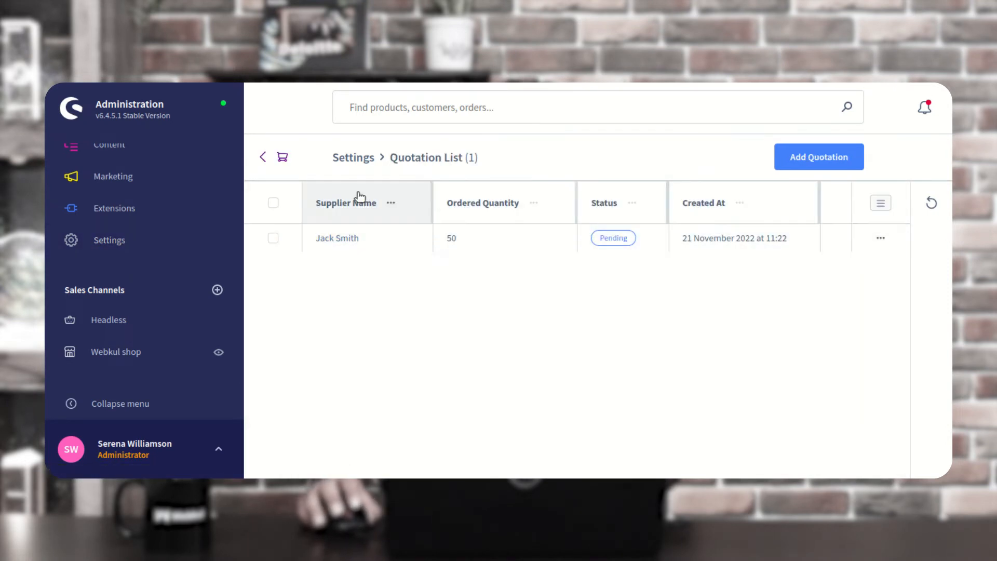
pyautogui.click(264, 161)
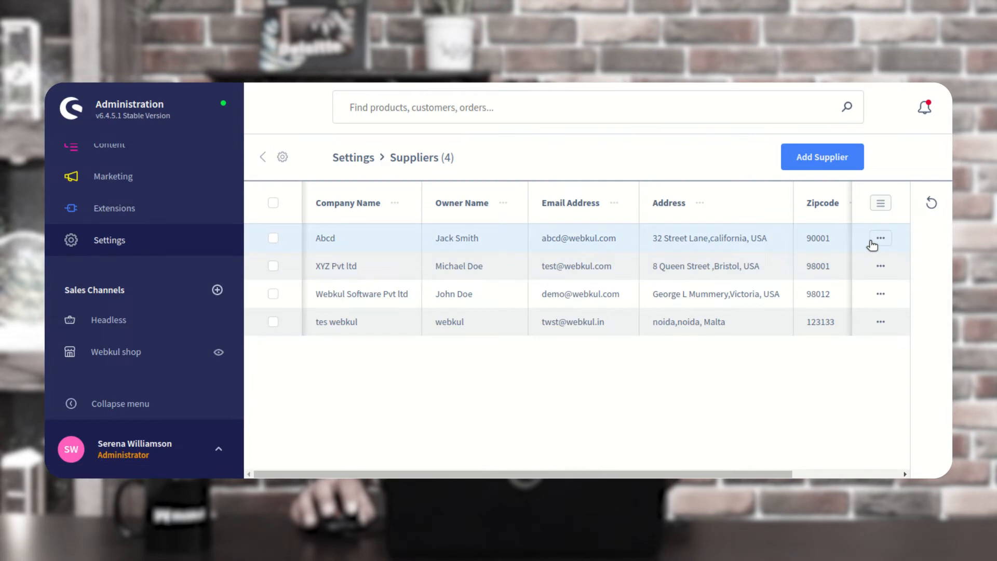
pyautogui.click(881, 239)
# View Abcd's purchase orders, highlight the missing order number, and return to the suppliers list
pyautogui.click(831, 306)
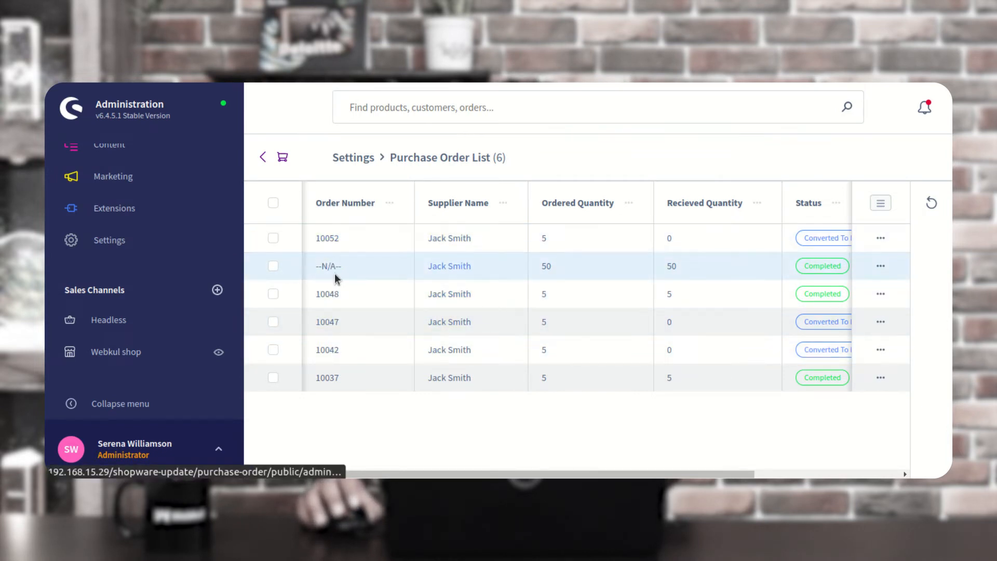
pyautogui.moveTo(341, 266); pyautogui.dragTo(315, 264)
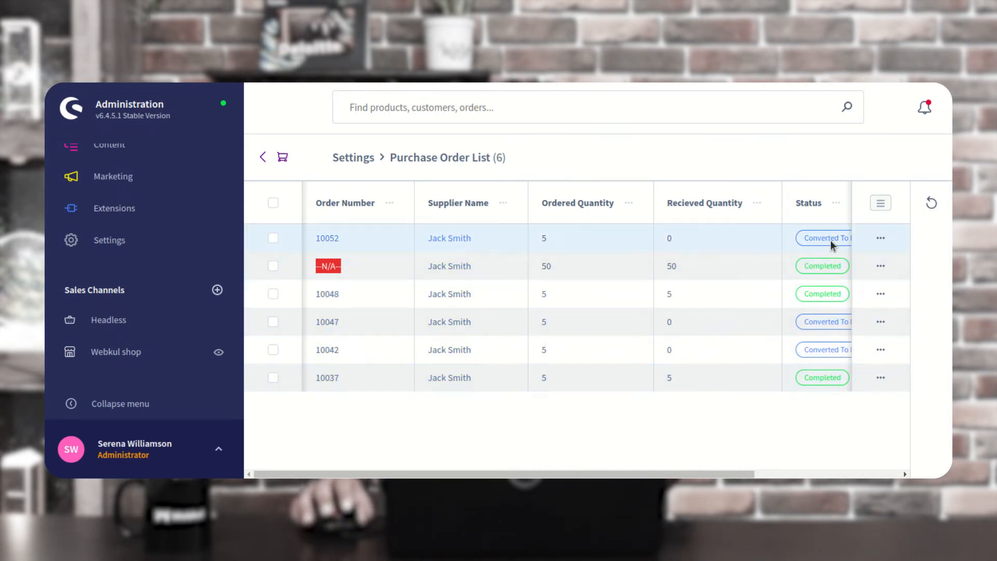
pyautogui.click(263, 157)
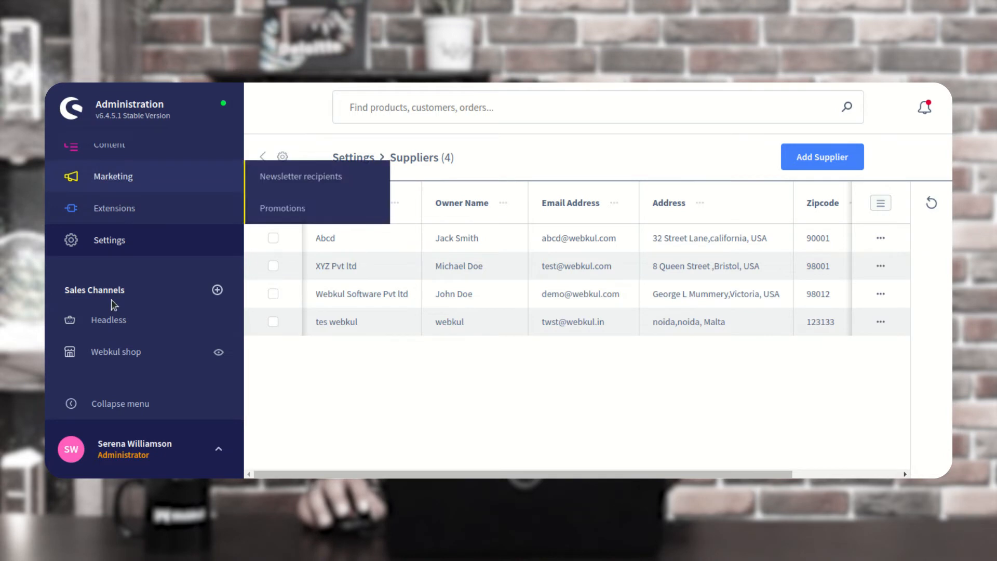
# Go to Settings > Extensions and open the Purchase Order Quotation list
pyautogui.click(112, 244)
pyautogui.click(326, 295)
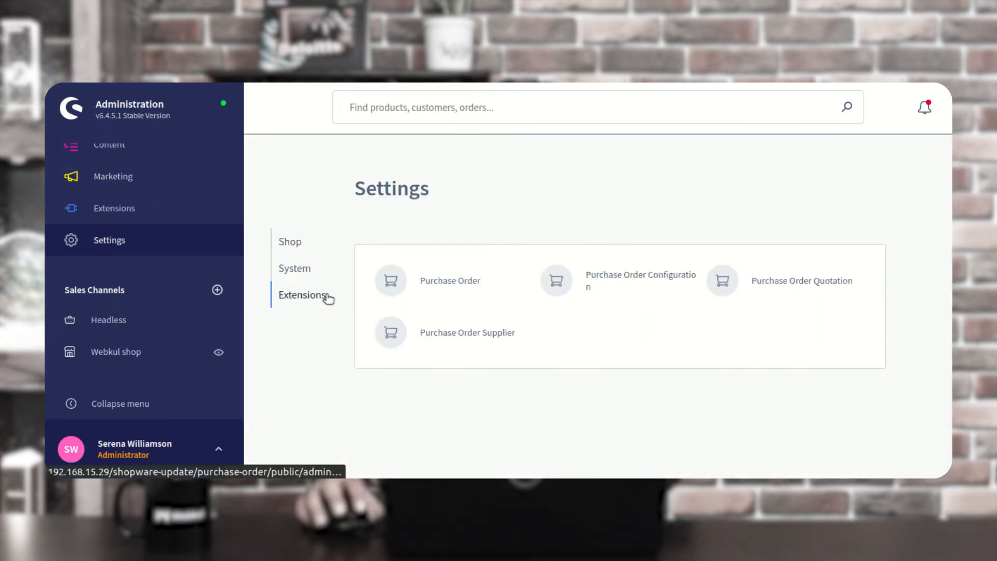
pyautogui.click(800, 285)
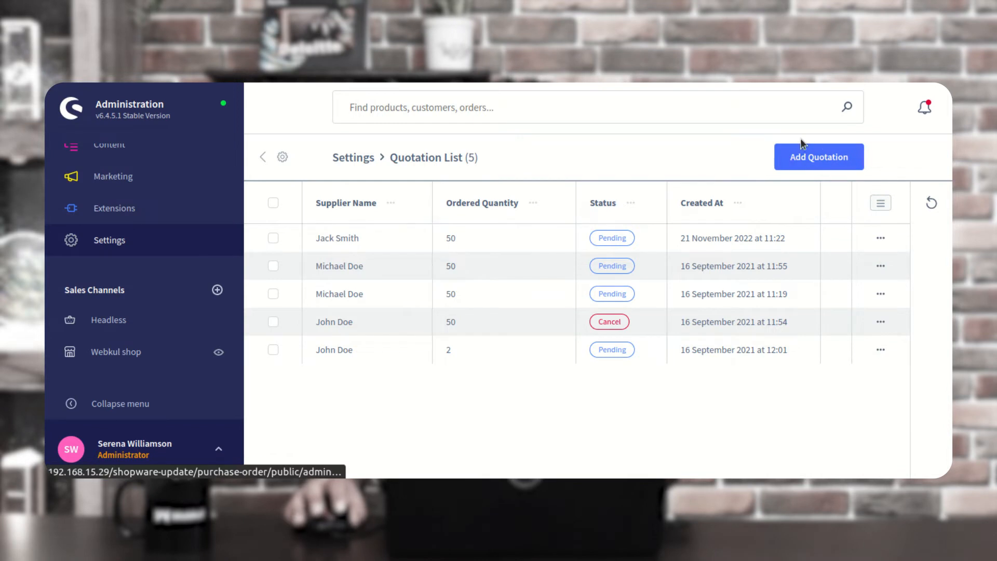
# Start a new quotation with the first listed supplier and Express shipping
pyautogui.click(821, 161)
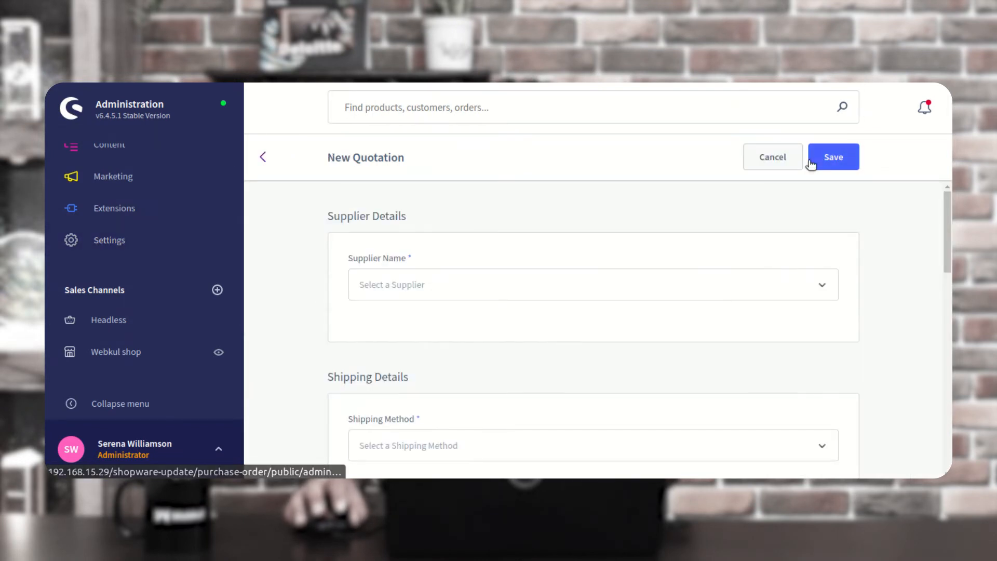
pyautogui.moveTo(332, 216); pyautogui.dragTo(414, 218)
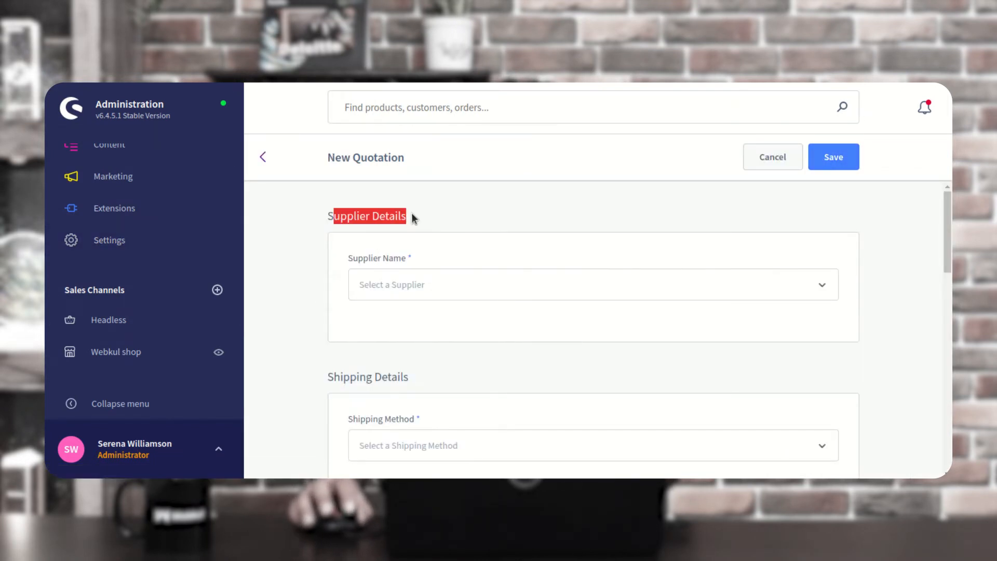
pyautogui.click(434, 283)
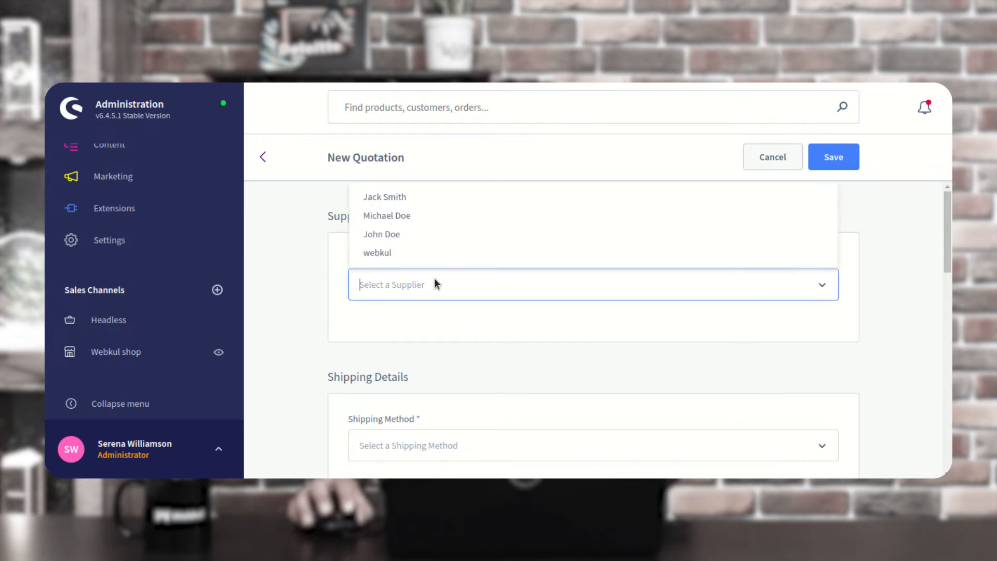
pyautogui.click(414, 203)
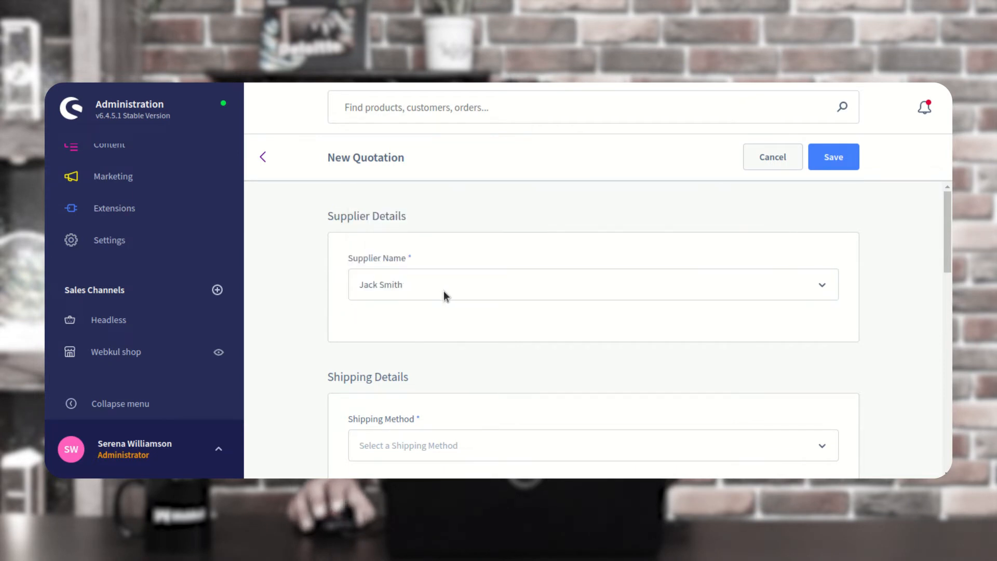
pyautogui.scroll(-3, 443, 294)
pyautogui.click(424, 267)
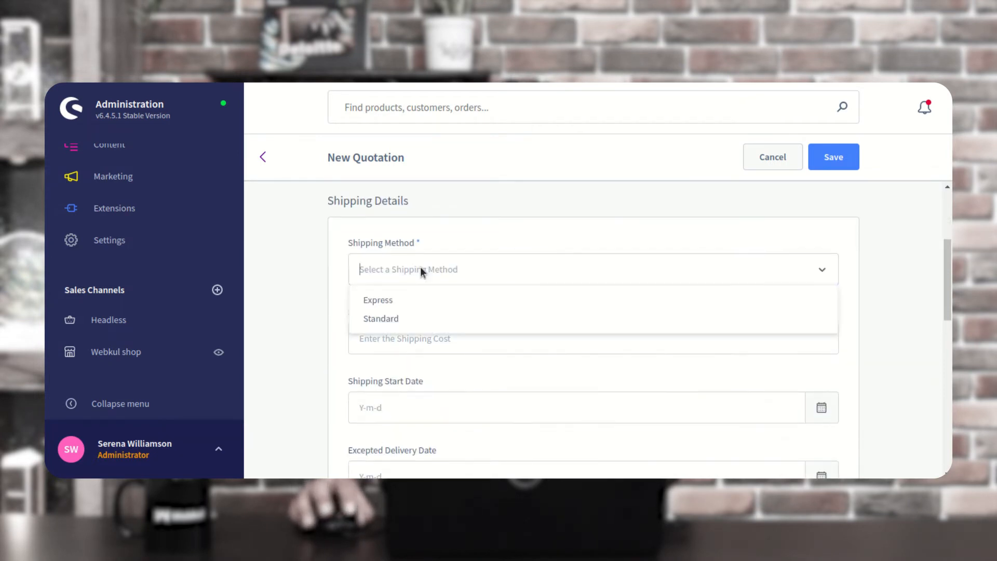
pyautogui.click(394, 304)
pyautogui.scroll(-1, 394, 304)
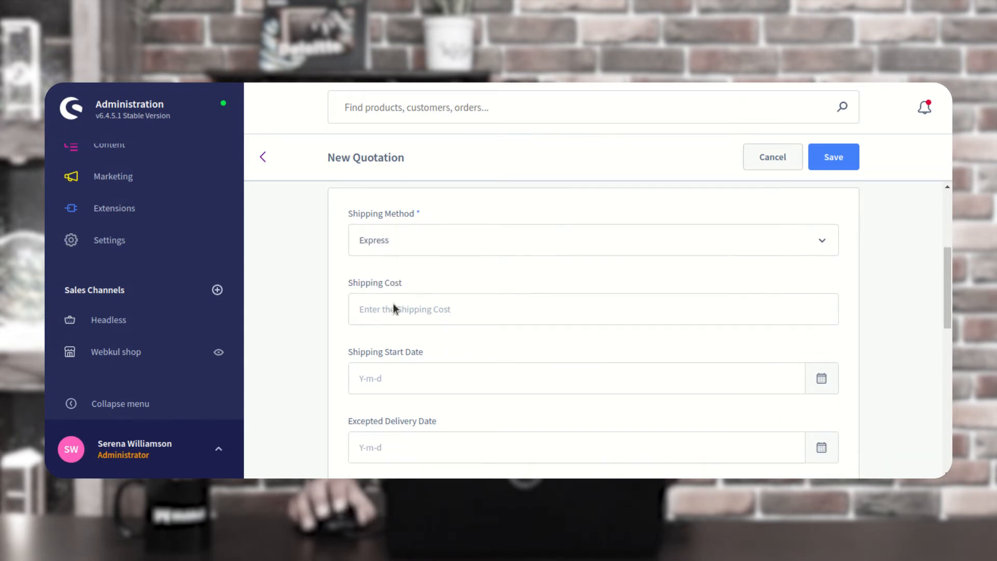
pyautogui.scroll(-1, 394, 303)
# Set shipping cost 12, start date 22 Nov 2022 and expected delivery 26 Nov 2022
pyautogui.click(414, 267)
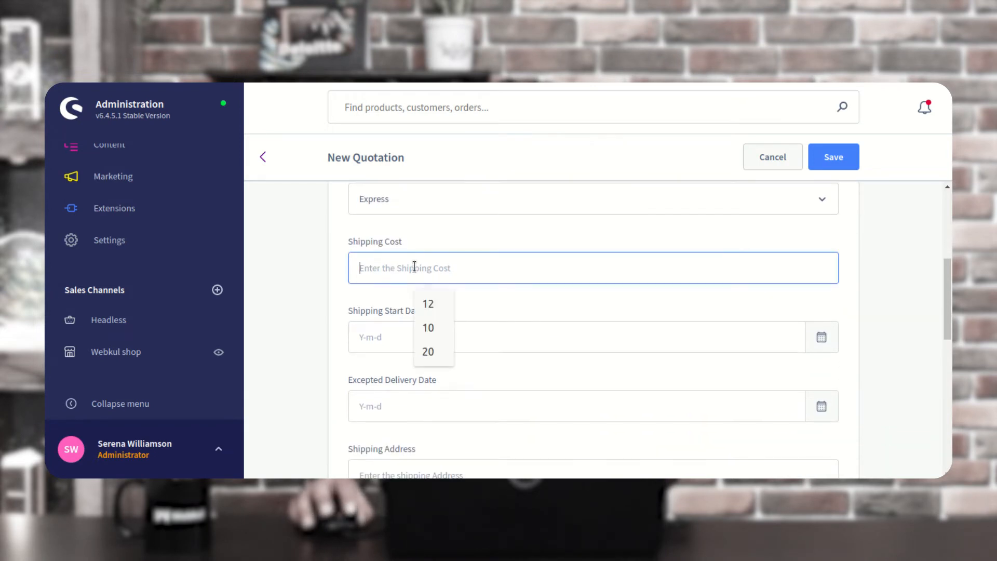
pyautogui.write('12')
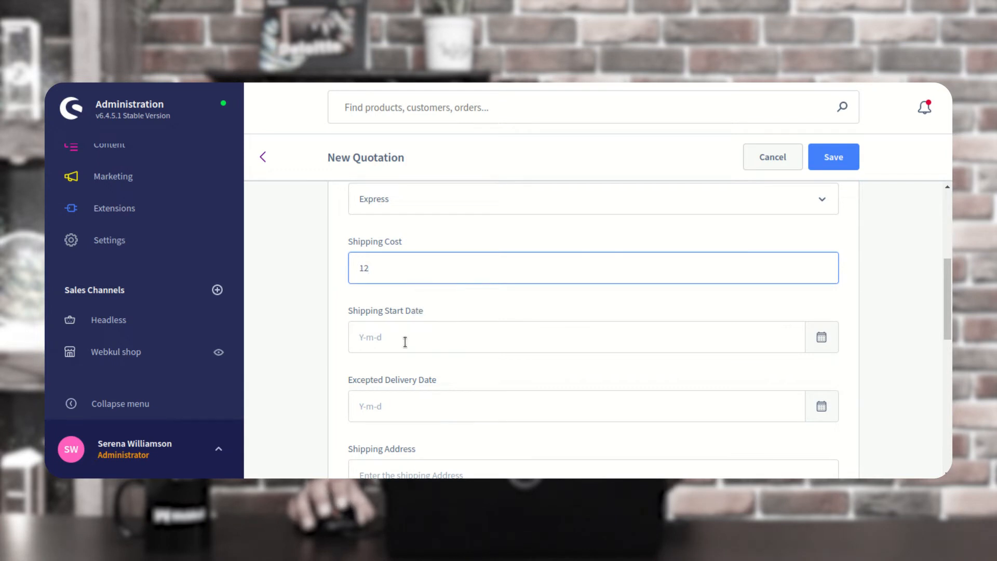
pyautogui.scroll(-2, 439, 337)
pyautogui.scroll(-1, 512, 254)
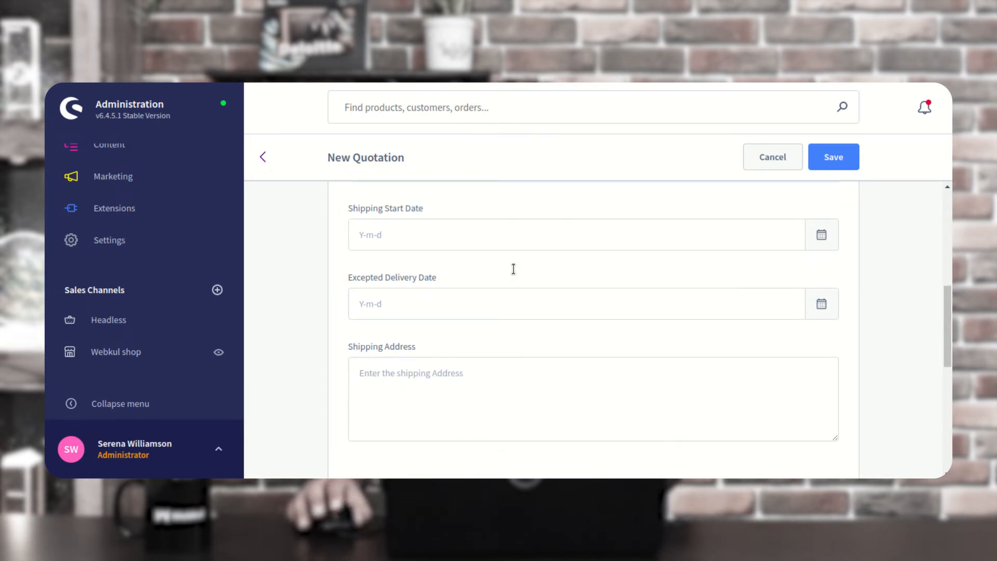
pyautogui.click(519, 238)
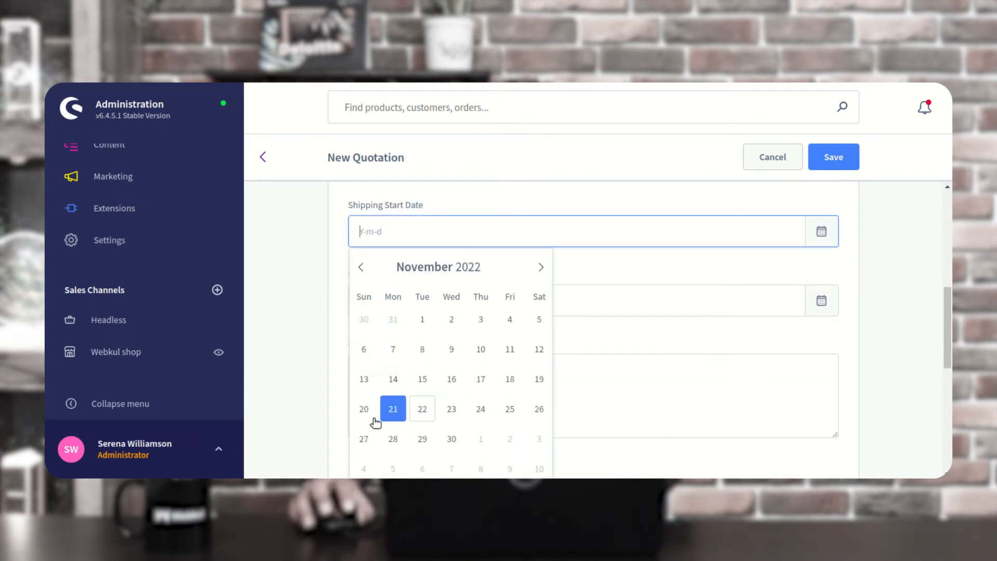
pyautogui.click(422, 409)
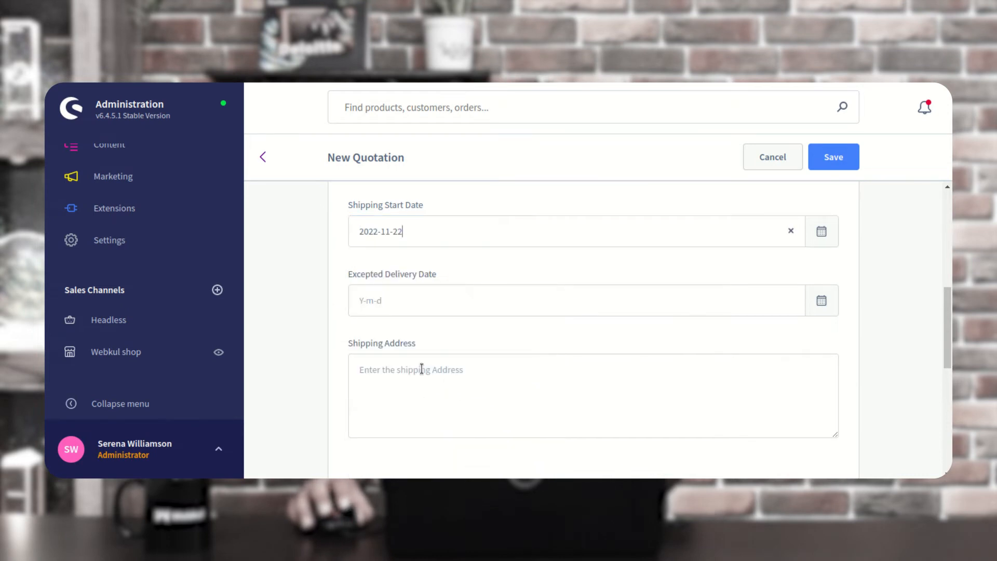
pyautogui.click(412, 300)
pyautogui.moveTo(947, 316); pyautogui.dragTo(947, 344)
pyautogui.click(461, 199)
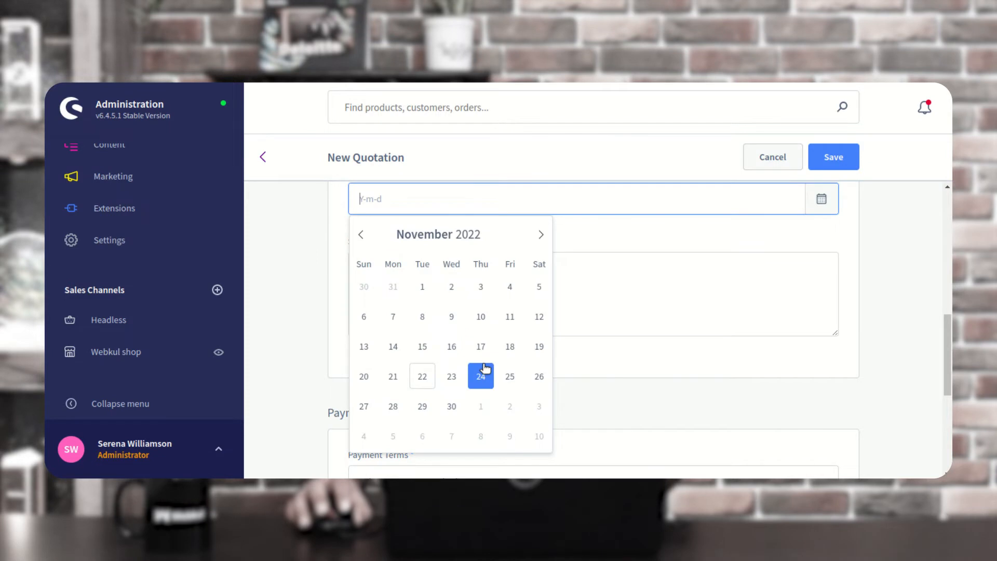
pyautogui.click(538, 379)
# Enter the shipping address and choose Cash on delivery as payment terms
pyautogui.click(409, 272)
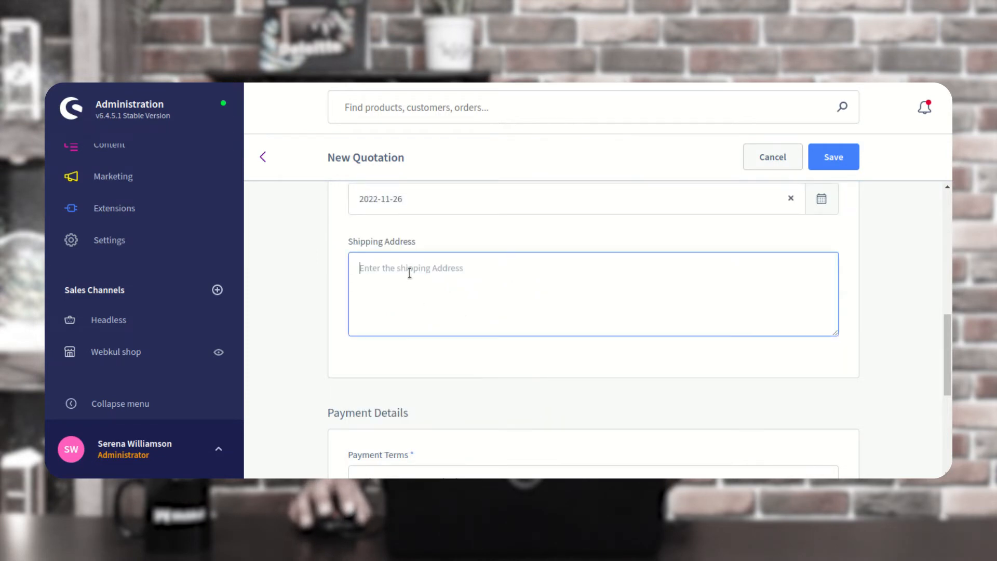
pyautogui.write('32 str')
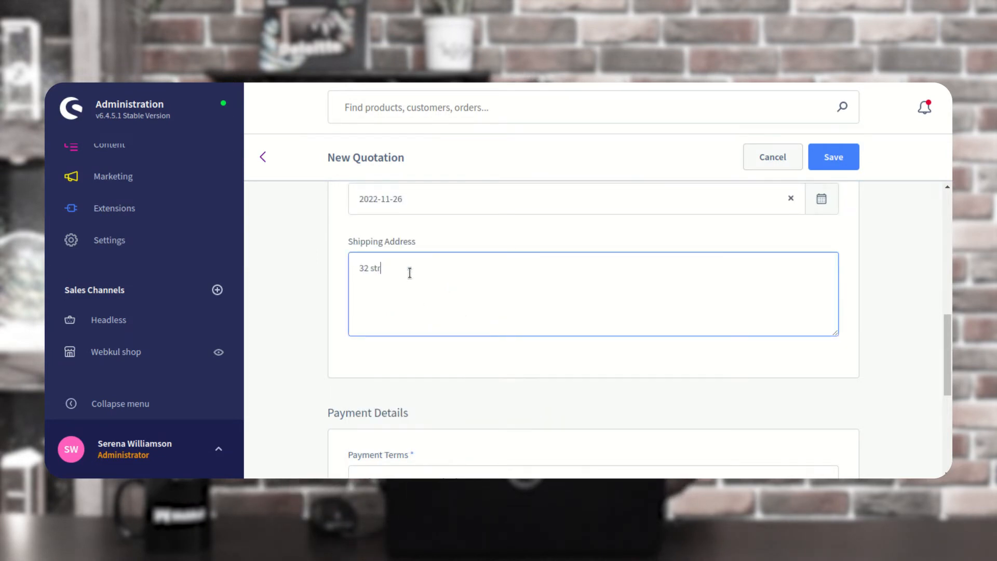
pyautogui.write('eet Lane california')
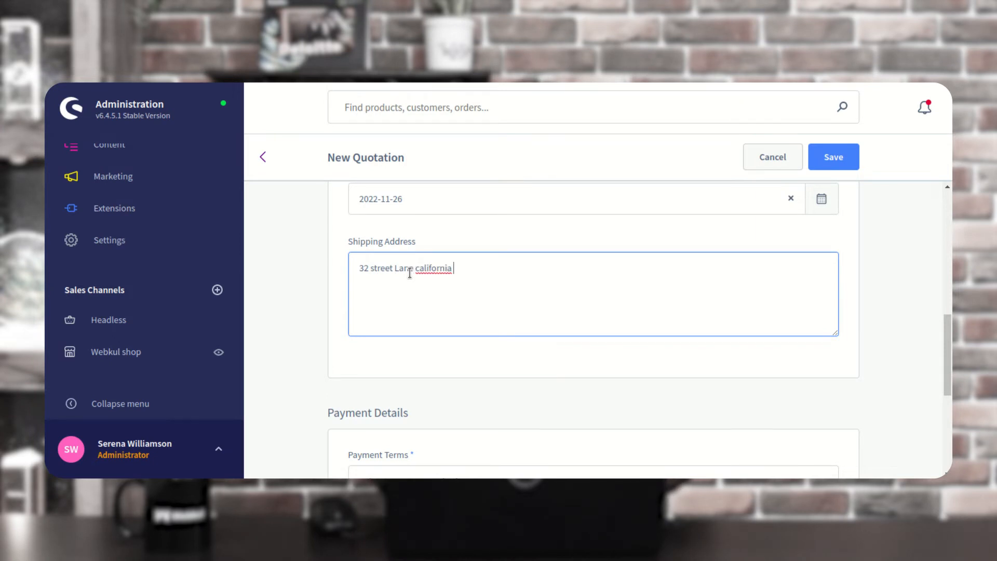
pyautogui.scroll(-1, 408, 273)
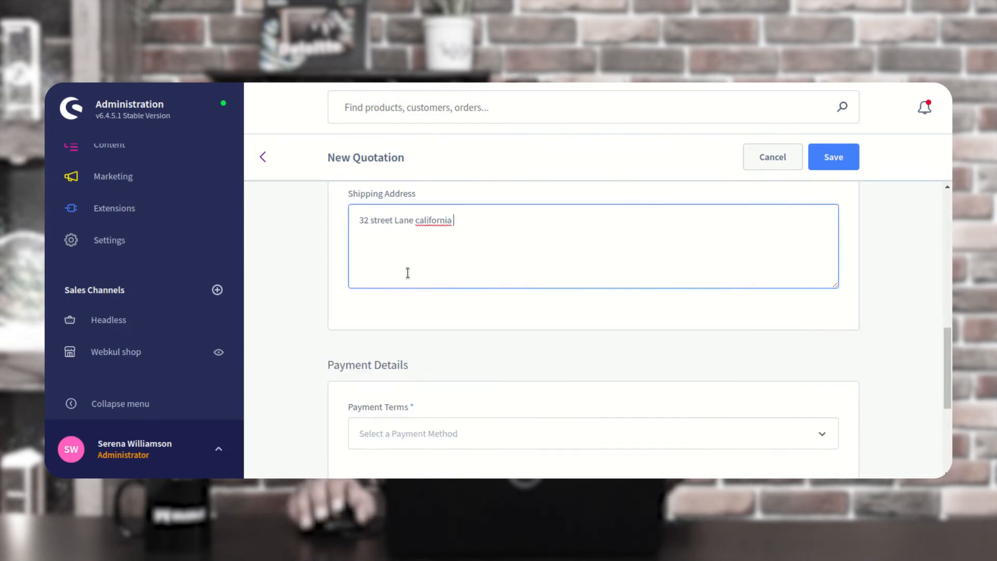
pyautogui.scroll(-3, 408, 273)
pyautogui.click(413, 304)
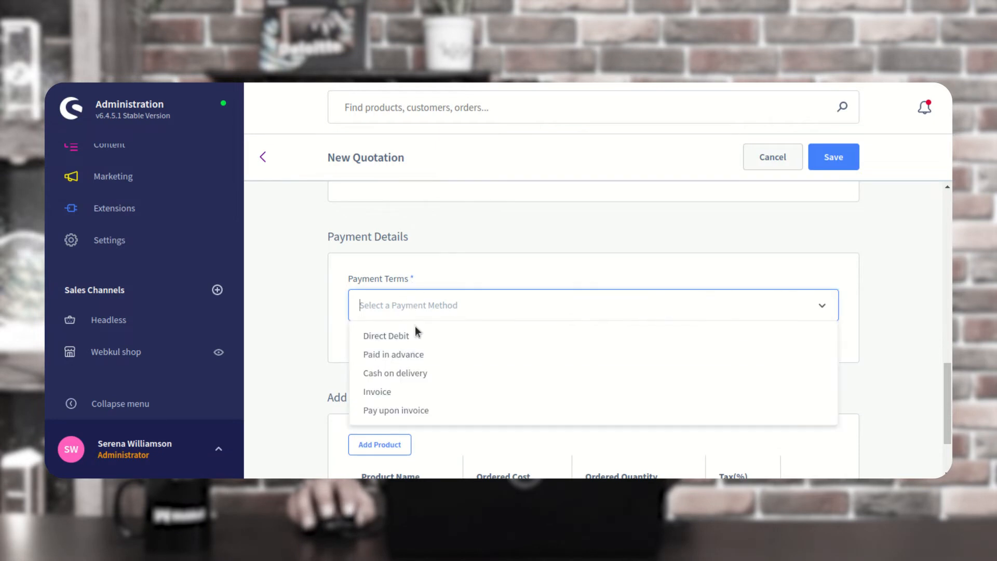
pyautogui.click(402, 375)
pyautogui.scroll(-2, 415, 370)
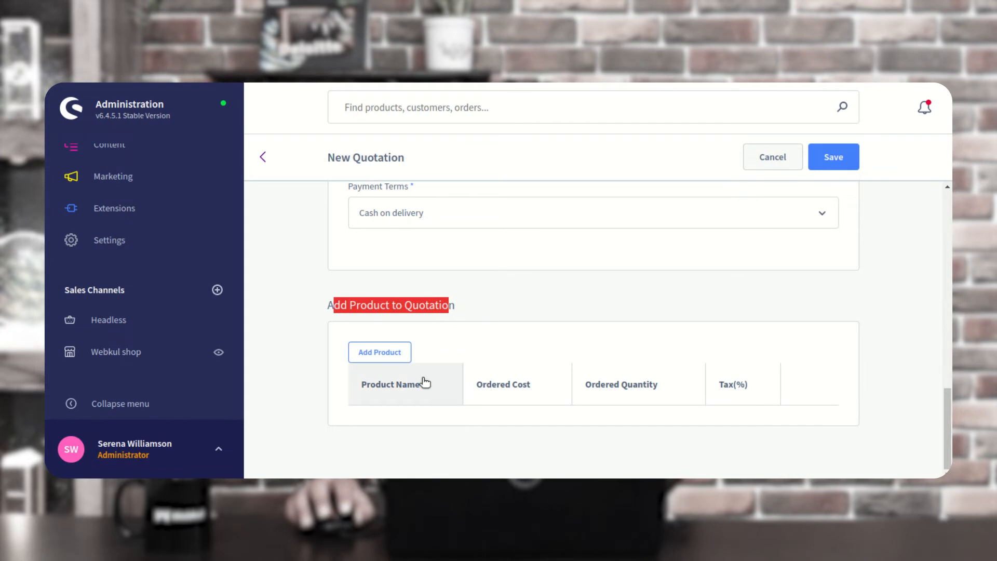
pyautogui.click(383, 355)
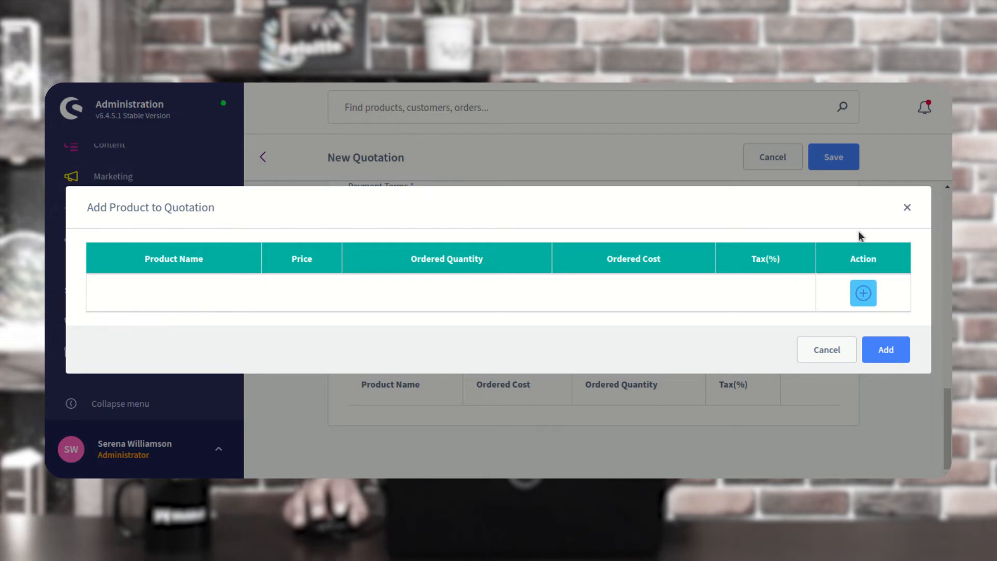
# Add a Watch Product line at €123.00 with quantity 50 and 12% tax
pyautogui.click(865, 294)
pyautogui.click(209, 276)
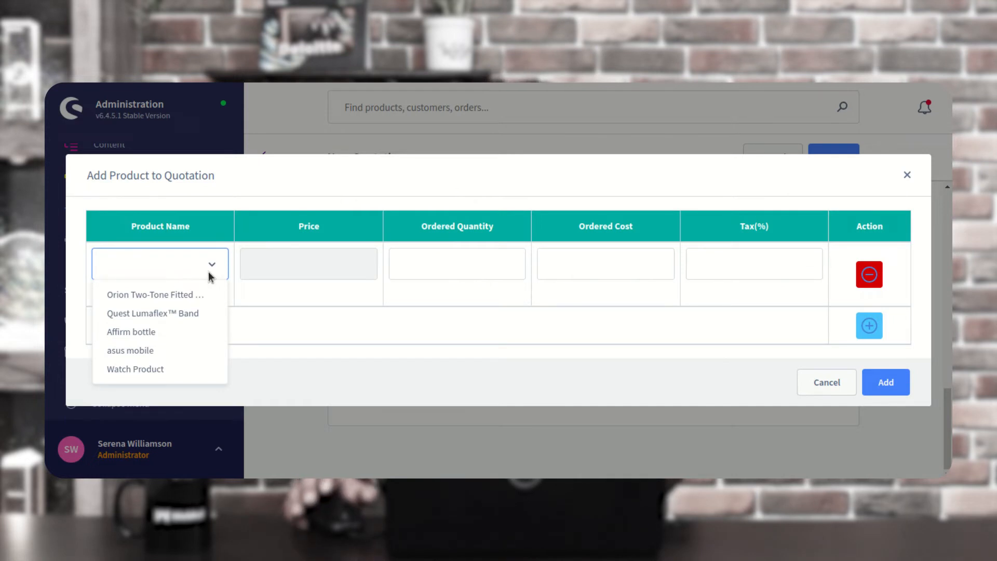
pyautogui.click(156, 369)
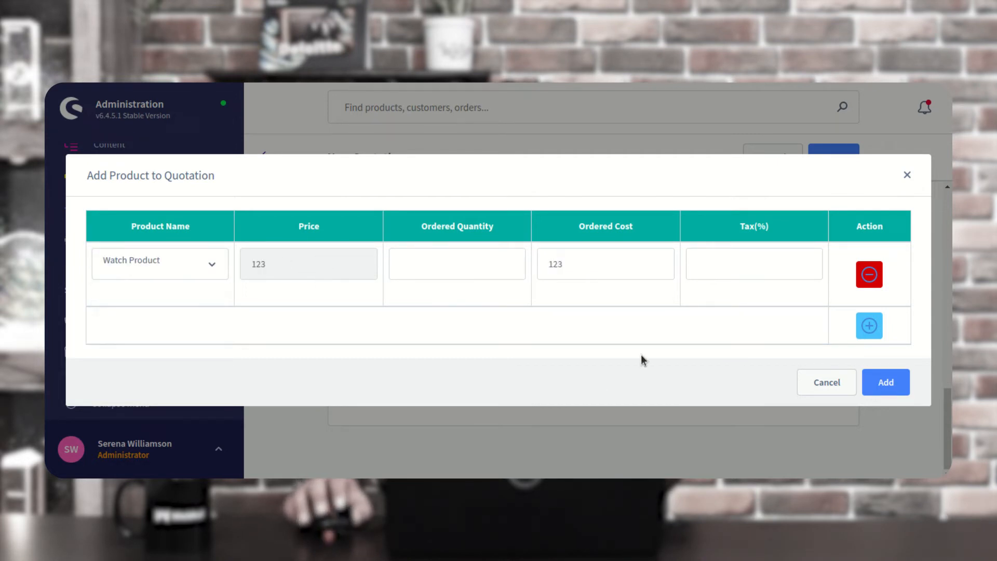
pyautogui.moveTo(449, 224); pyautogui.dragTo(495, 228)
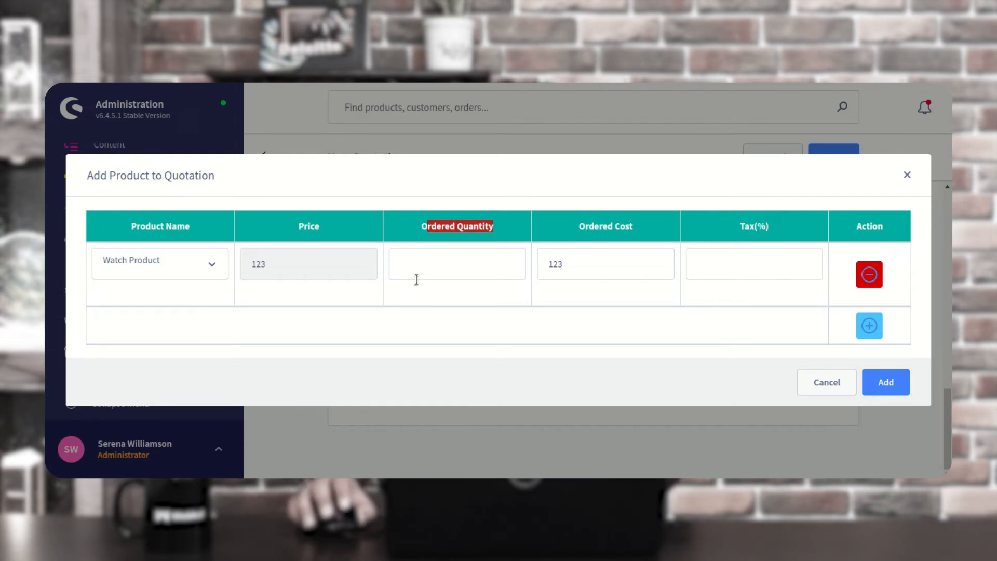
pyautogui.click(475, 236)
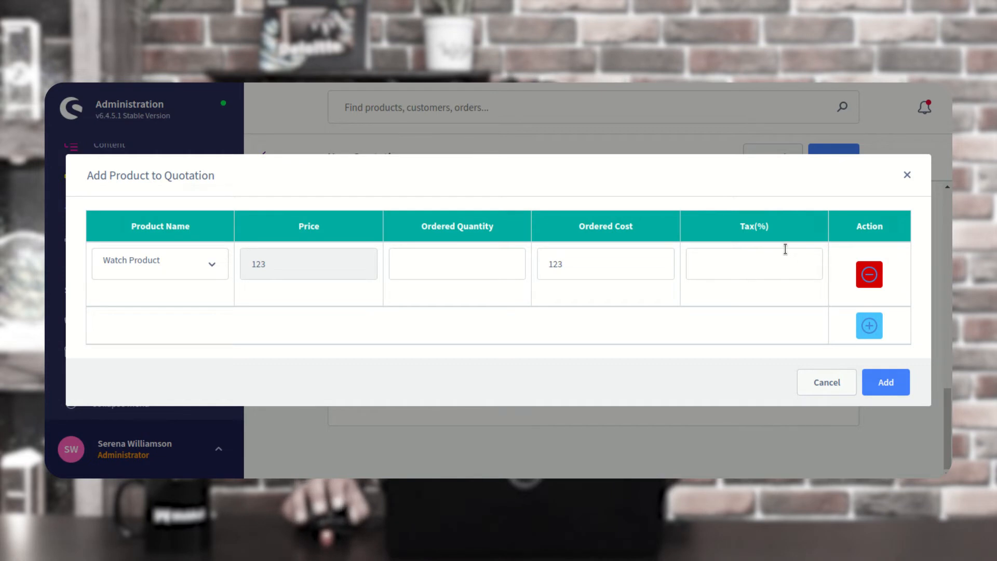
pyautogui.click(731, 260)
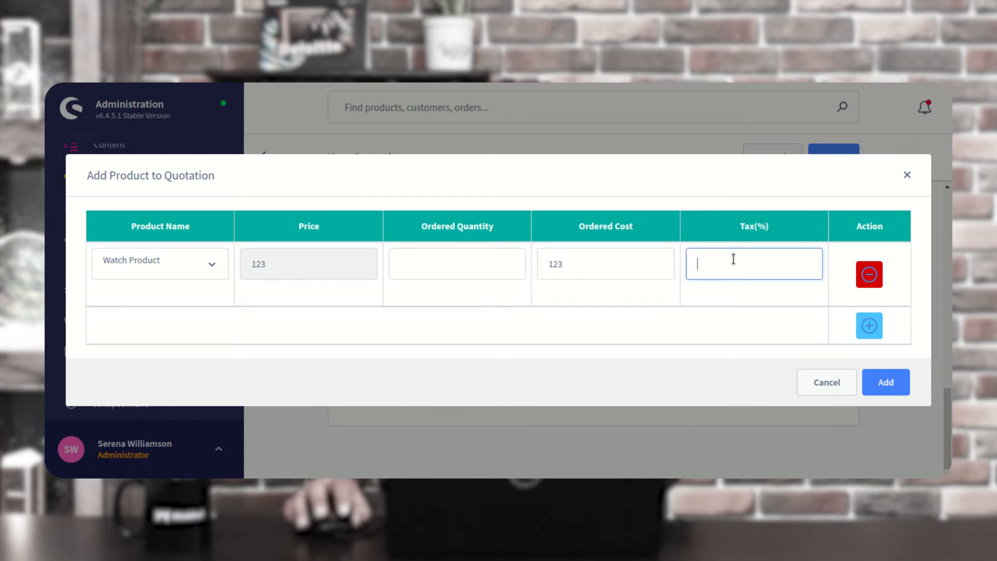
pyautogui.write('12')
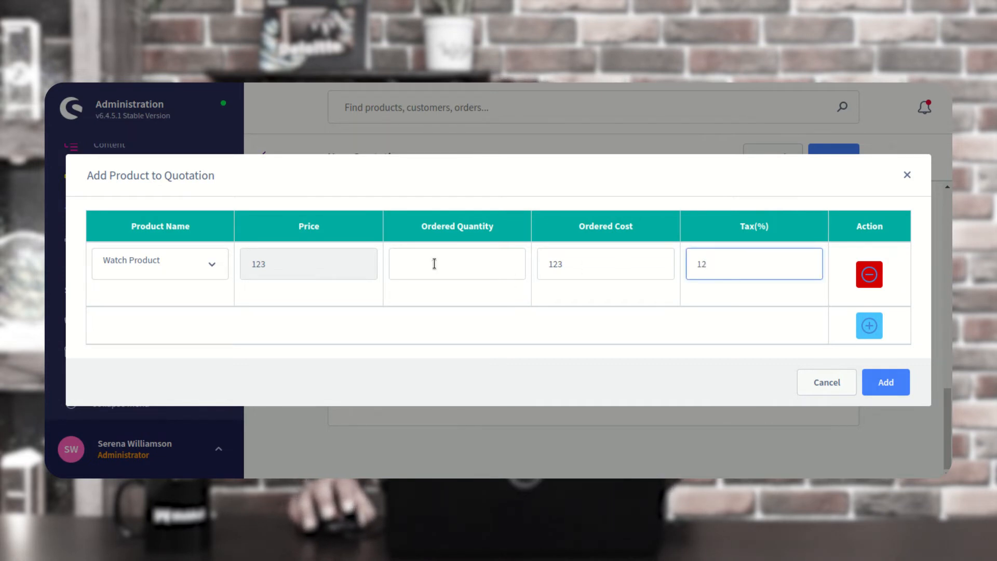
pyautogui.moveTo(419, 227); pyautogui.dragTo(494, 227)
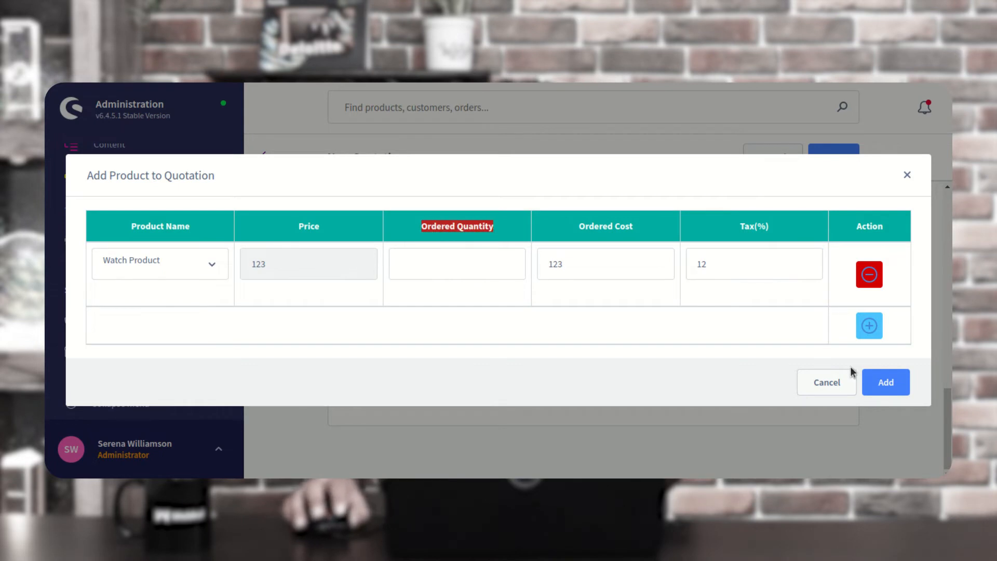
pyautogui.click(886, 383)
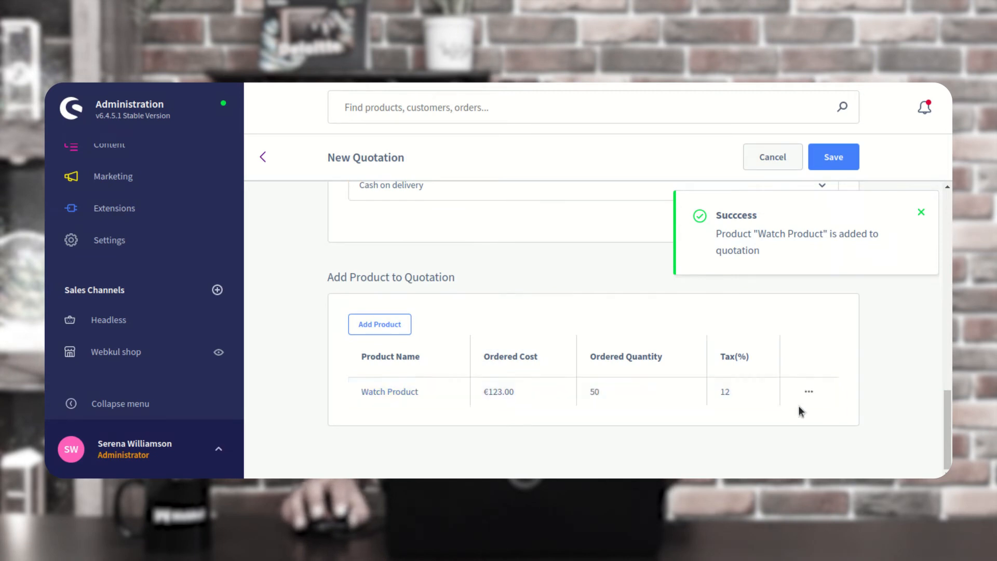
pyautogui.click(810, 394)
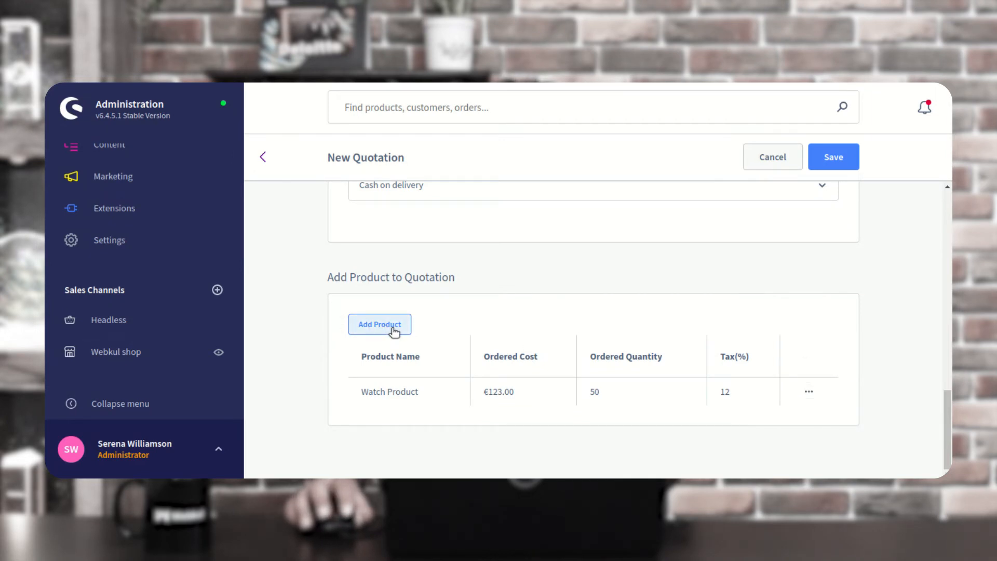
# Save the new 50-unit Watch Product quotation
pyautogui.scroll(3, 605, 351)
pyautogui.scroll(8, 610, 357)
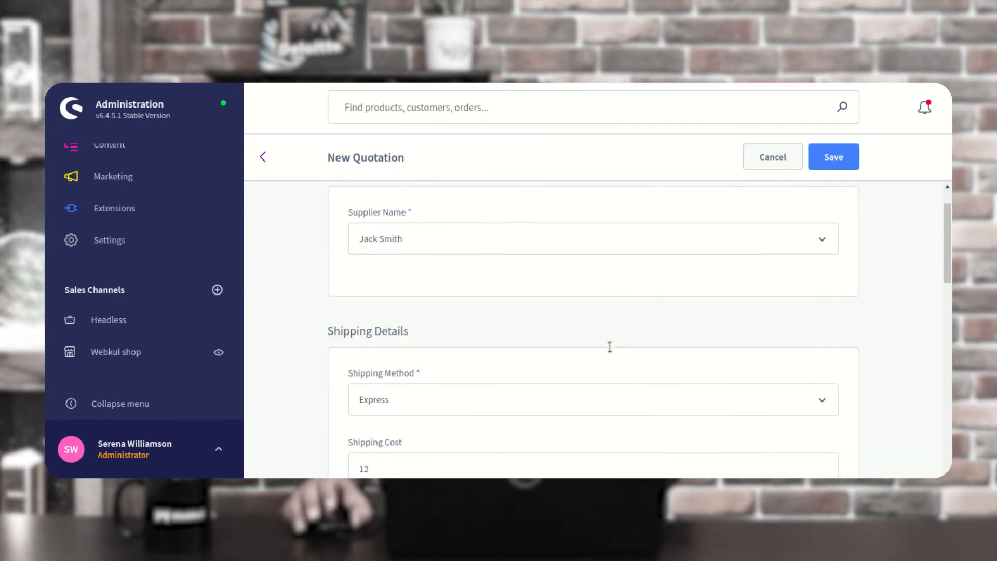
pyautogui.scroll(1, 610, 346)
pyautogui.click(833, 158)
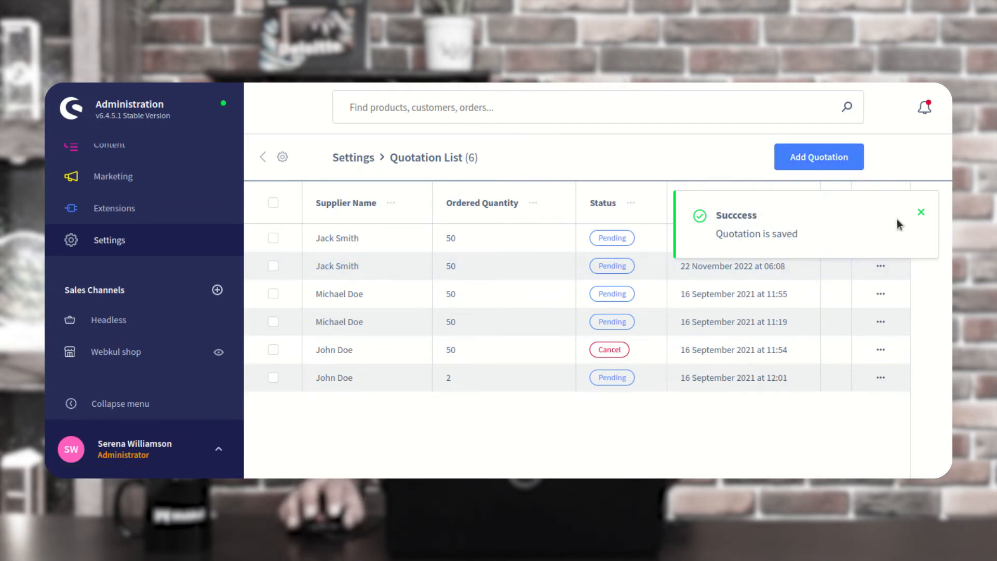
# Open the 22 November quotation and review its €6900 grand total
pyautogui.click(921, 215)
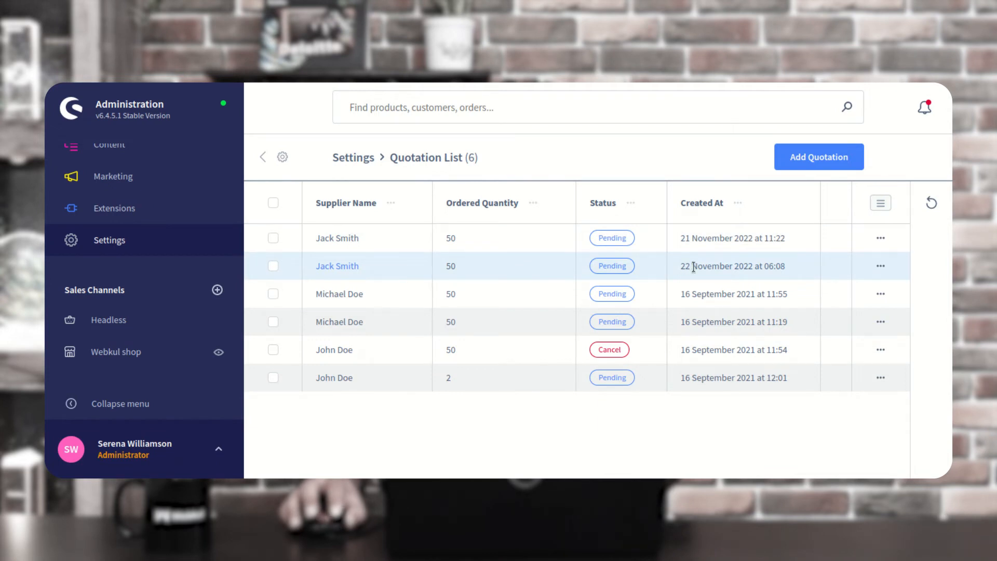
pyautogui.moveTo(698, 266); pyautogui.dragTo(793, 270)
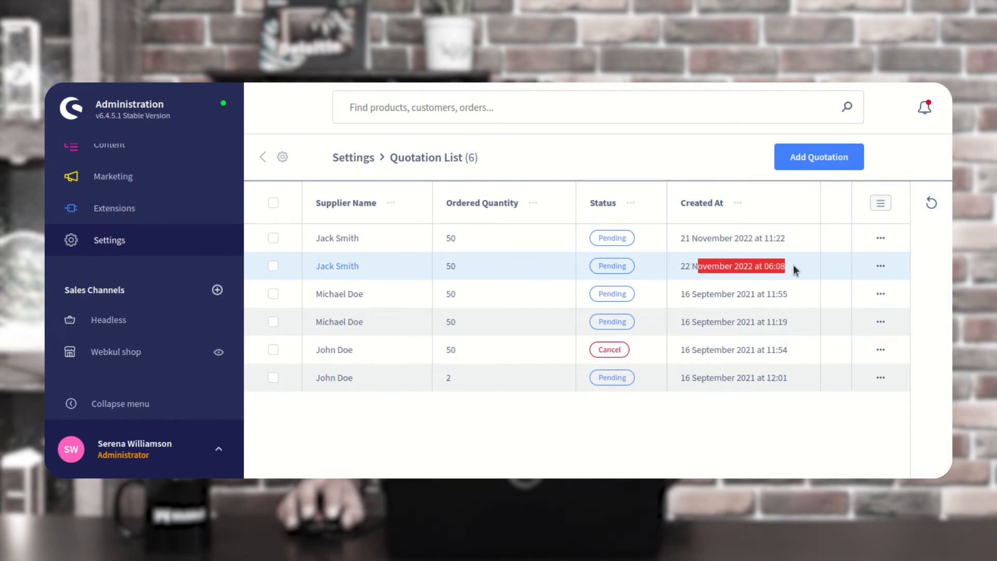
pyautogui.click(881, 266)
pyautogui.click(812, 294)
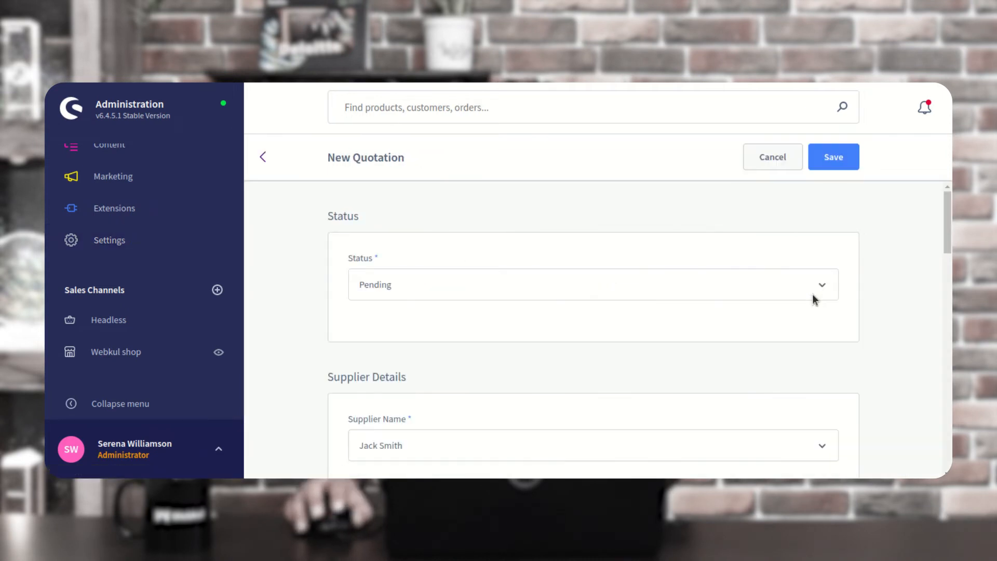
pyautogui.scroll(-15, 812, 294)
pyautogui.scroll(-3, 427, 353)
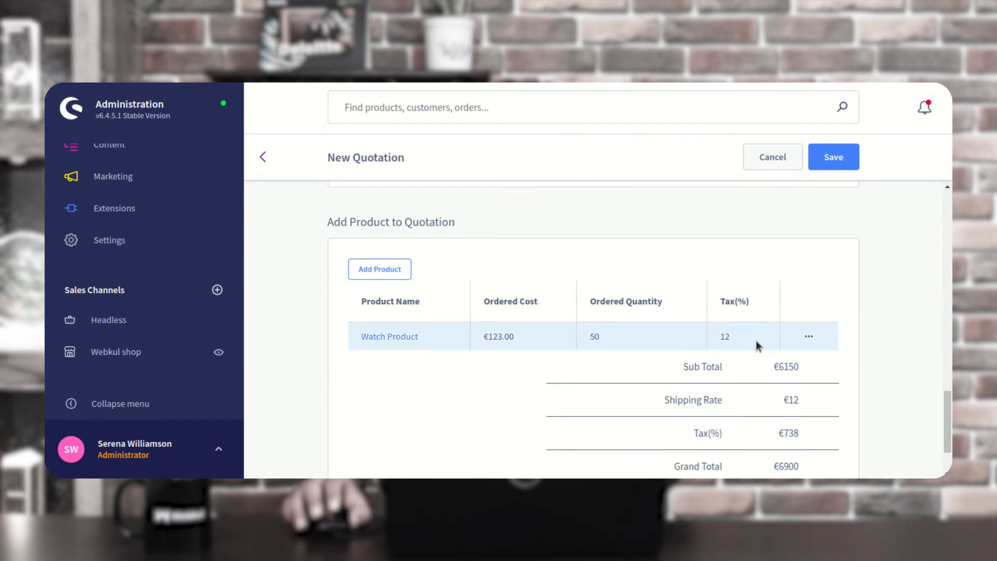
pyautogui.scroll(-2, 757, 345)
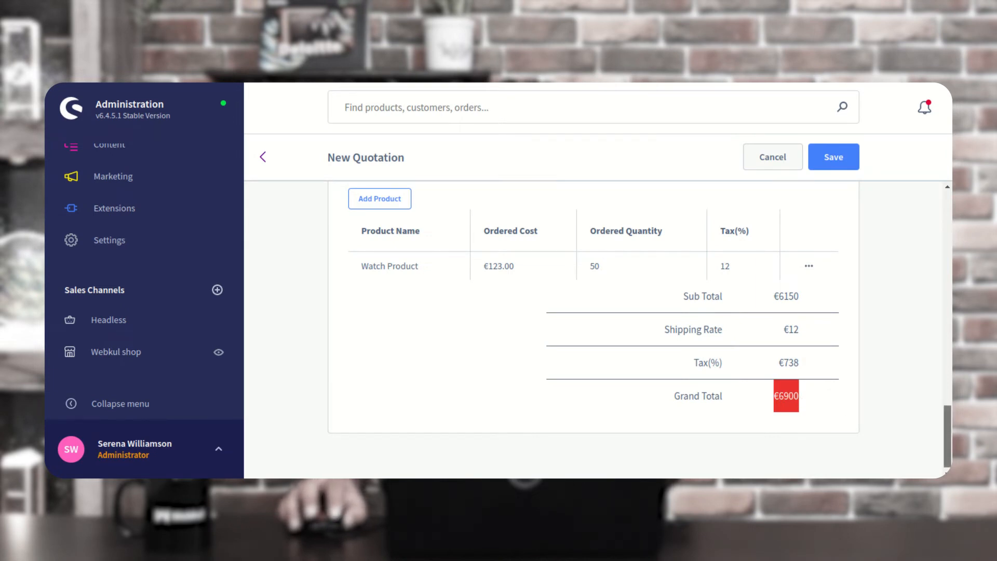
# Go to the Settings overview's Extensions tab listing the Purchase Order entries
pyautogui.moveTo(948, 441); pyautogui.dragTo(949, 226)
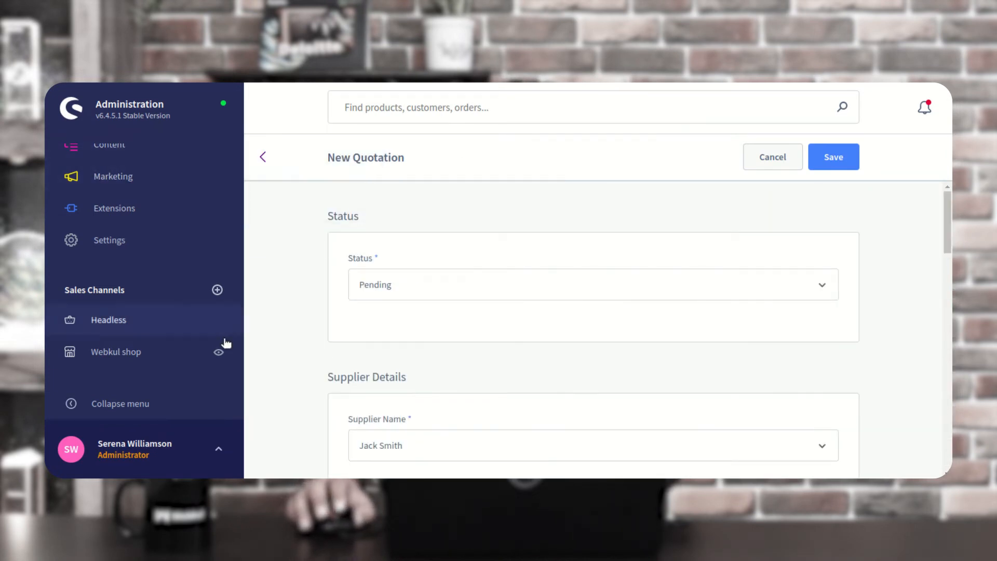
pyautogui.click(128, 247)
pyautogui.click(318, 294)
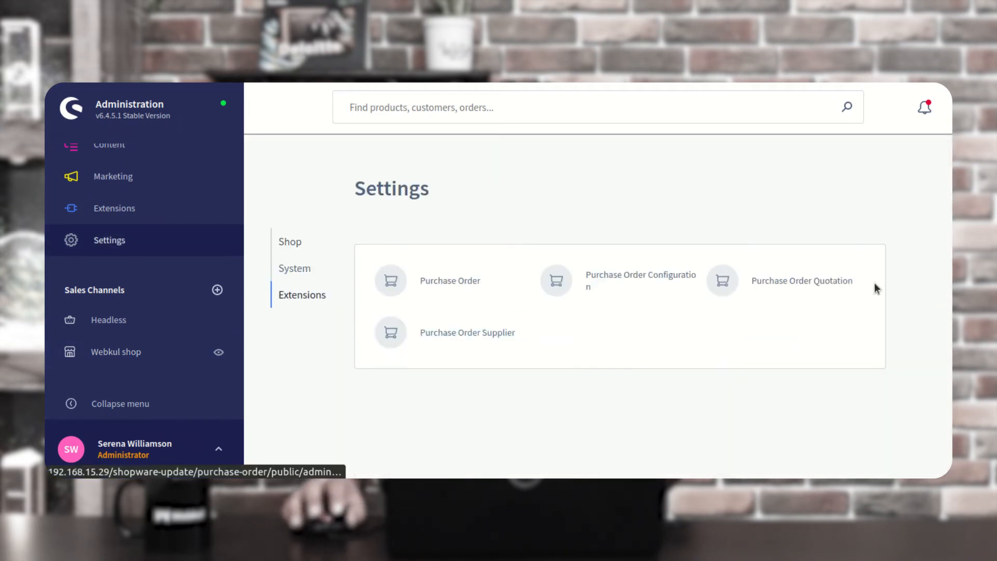
# Open the Purchase Order Supplier list showing the 4 suppliers
pyautogui.click(819, 283)
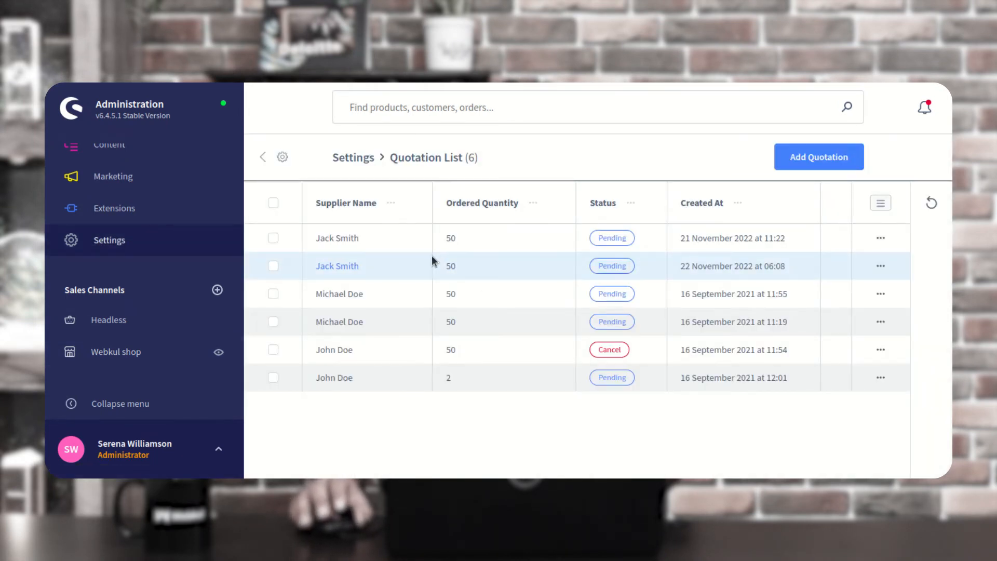
pyautogui.click(133, 242)
pyautogui.click(310, 297)
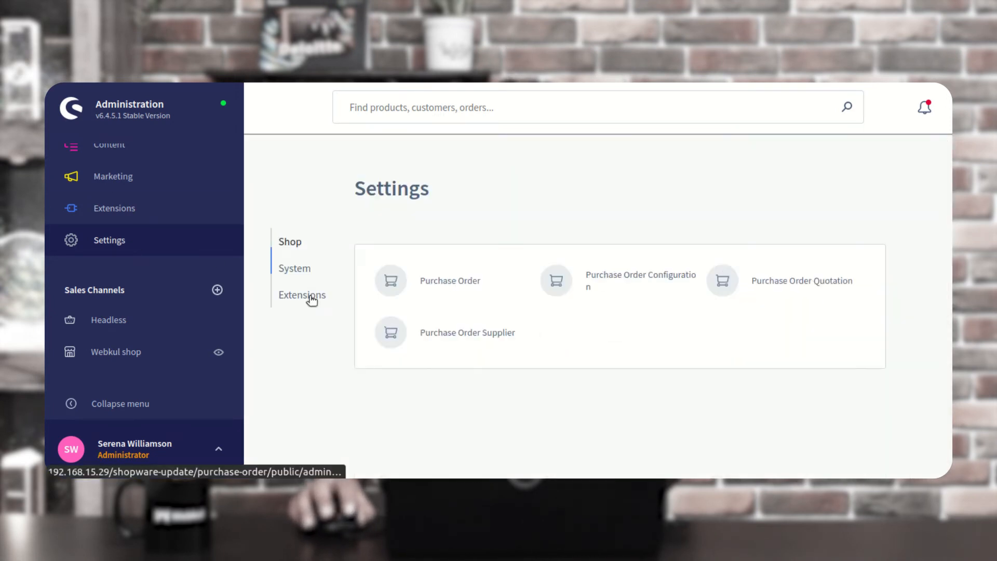
pyautogui.click(474, 337)
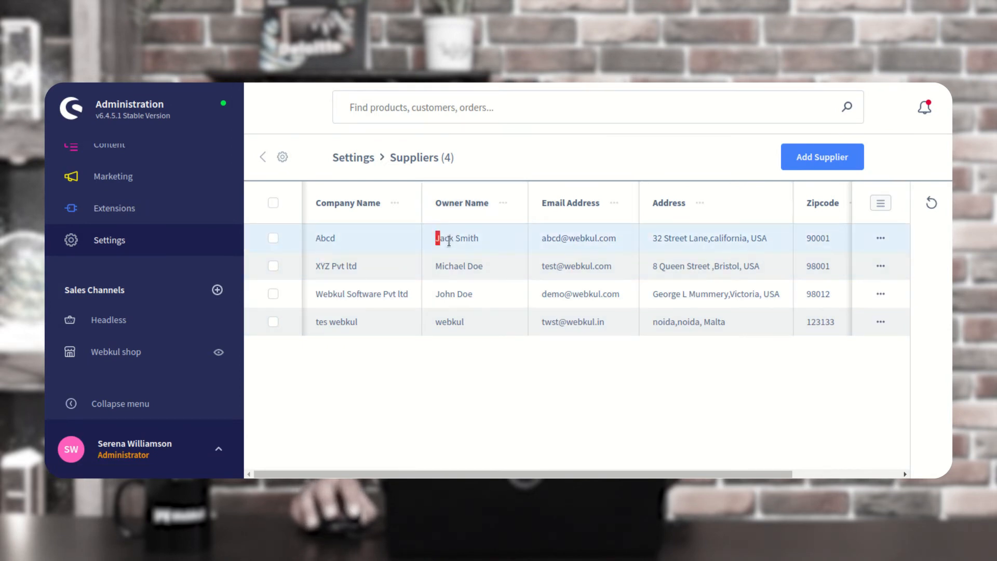
# Filter quotations to supplier Abcd and open its 22 November quotation for editing
pyautogui.click(881, 240)
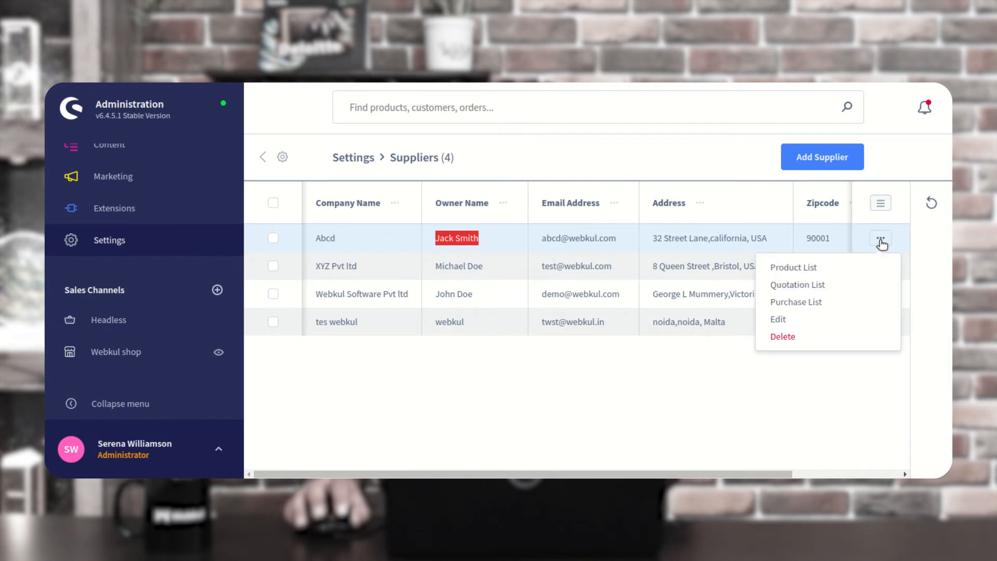
pyautogui.click(816, 286)
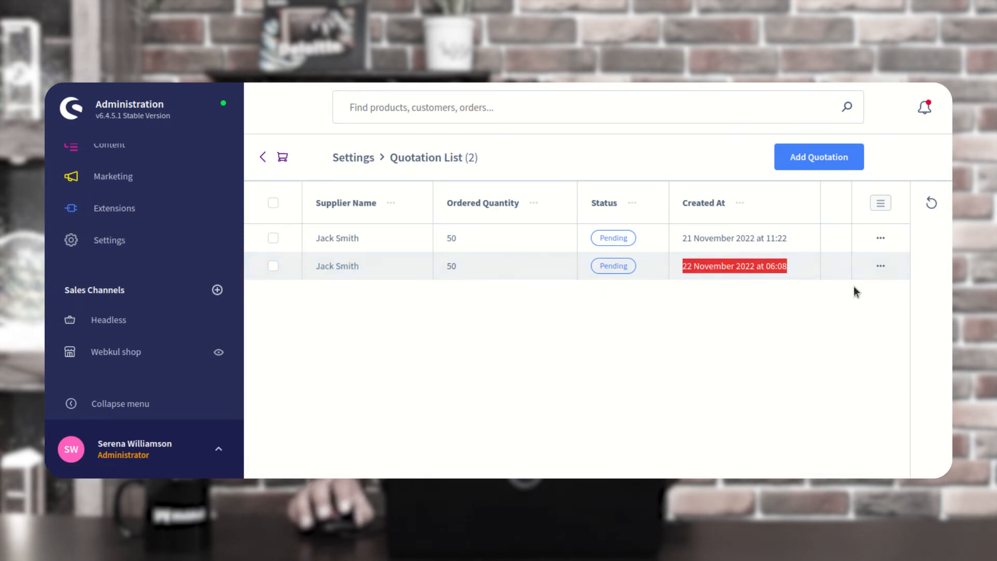
pyautogui.click(881, 266)
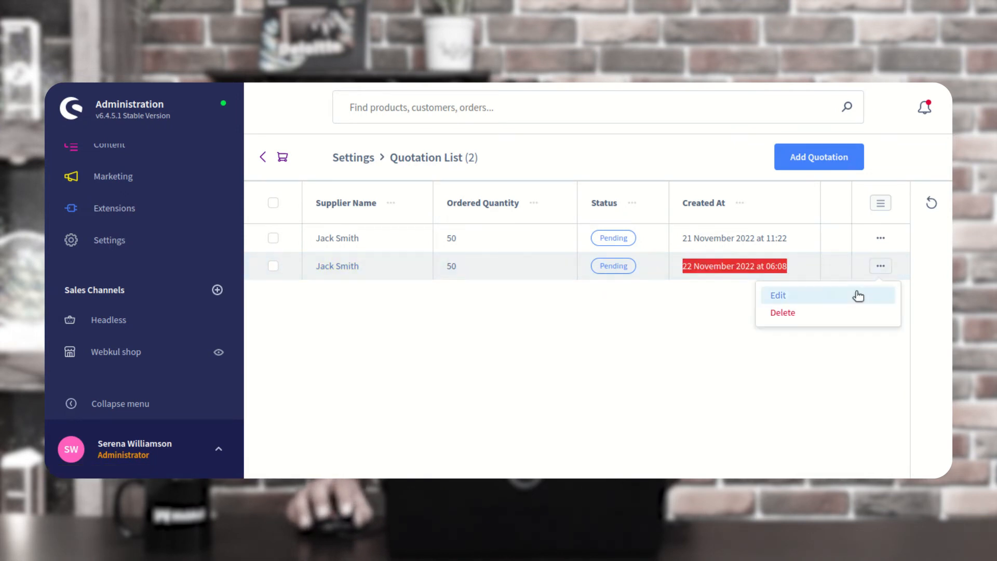
pyautogui.click(803, 301)
pyautogui.scroll(-3, 499, 344)
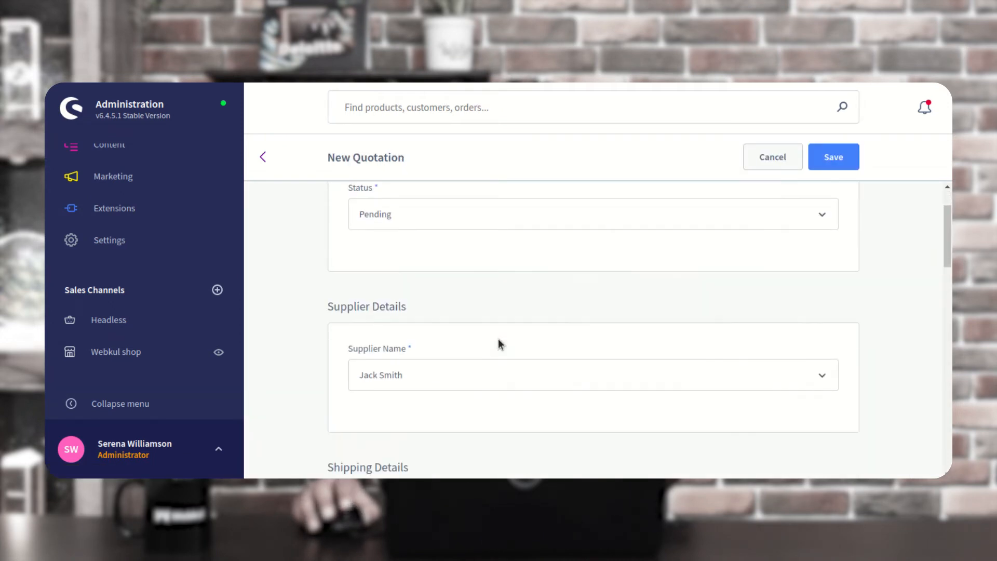
pyautogui.scroll(3, 498, 344)
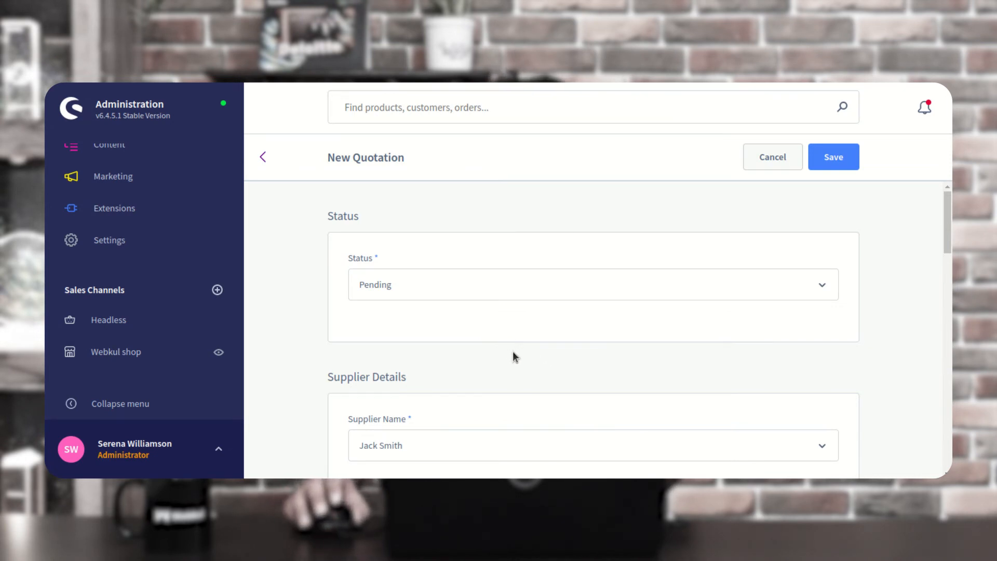
pyautogui.click(135, 244)
pyautogui.click(284, 300)
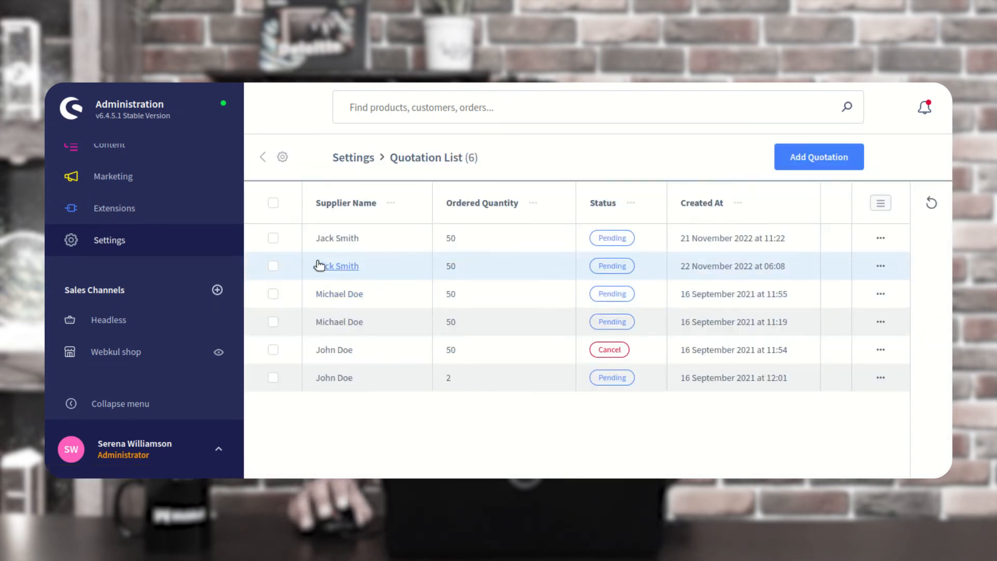
pyautogui.moveTo(691, 266); pyautogui.dragTo(770, 267)
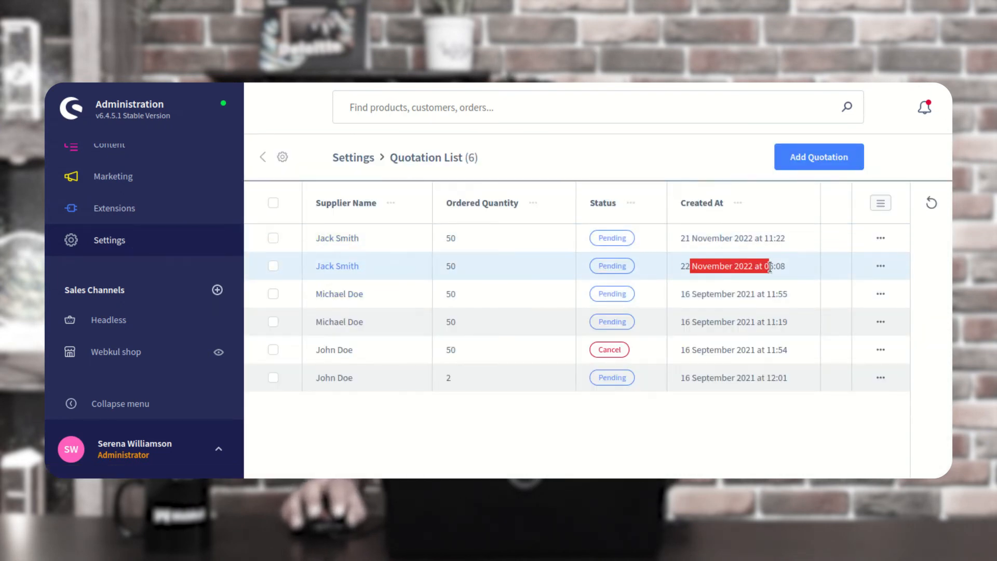
pyautogui.click(888, 268)
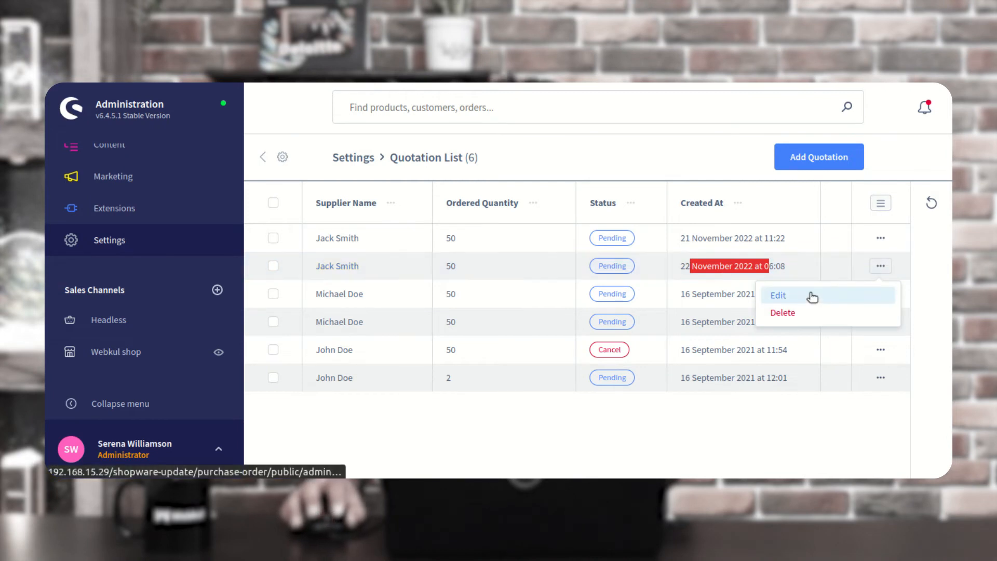
pyautogui.click(154, 244)
pyautogui.click(312, 300)
pyautogui.click(416, 335)
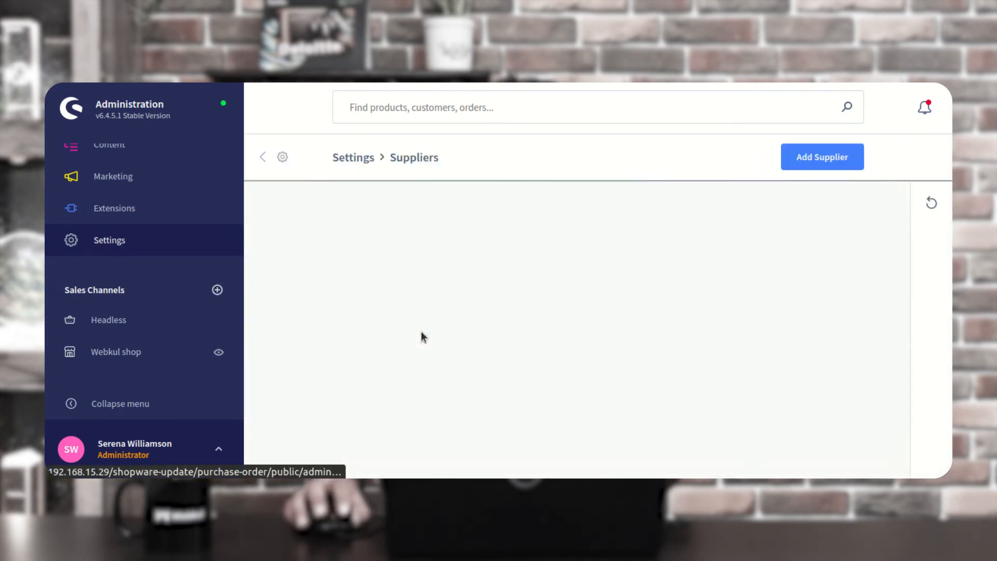
pyautogui.click(883, 239)
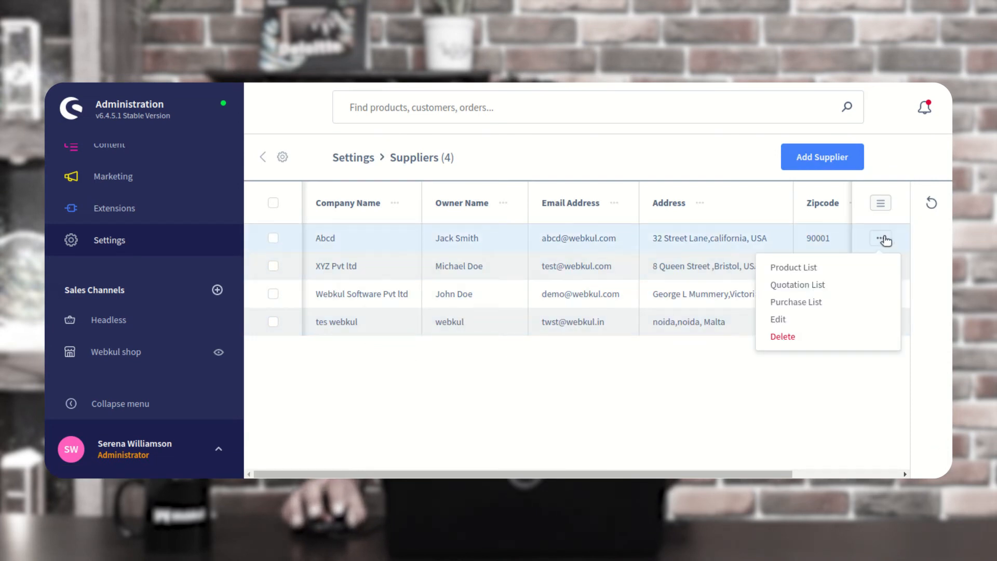
pyautogui.click(809, 285)
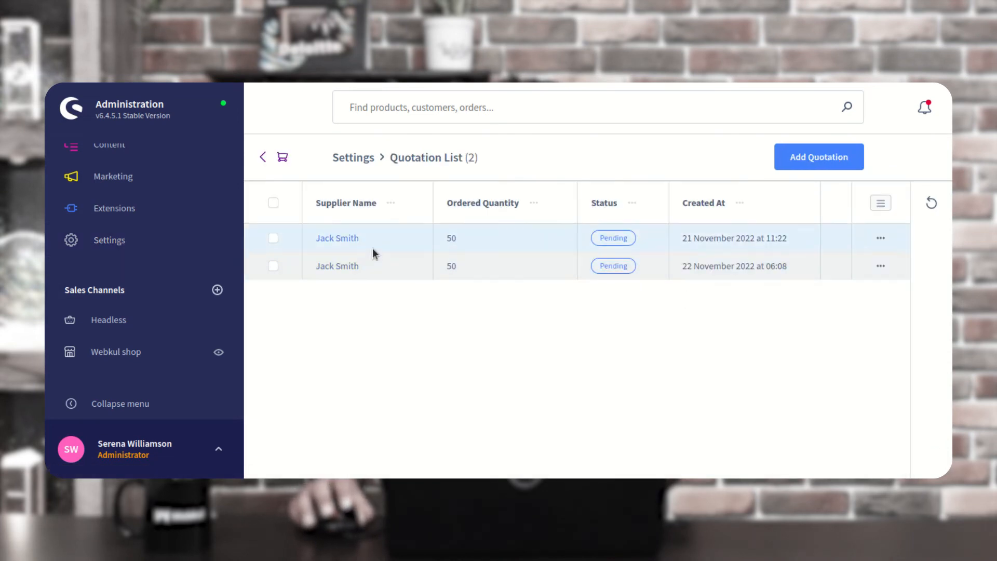
pyautogui.click(877, 268)
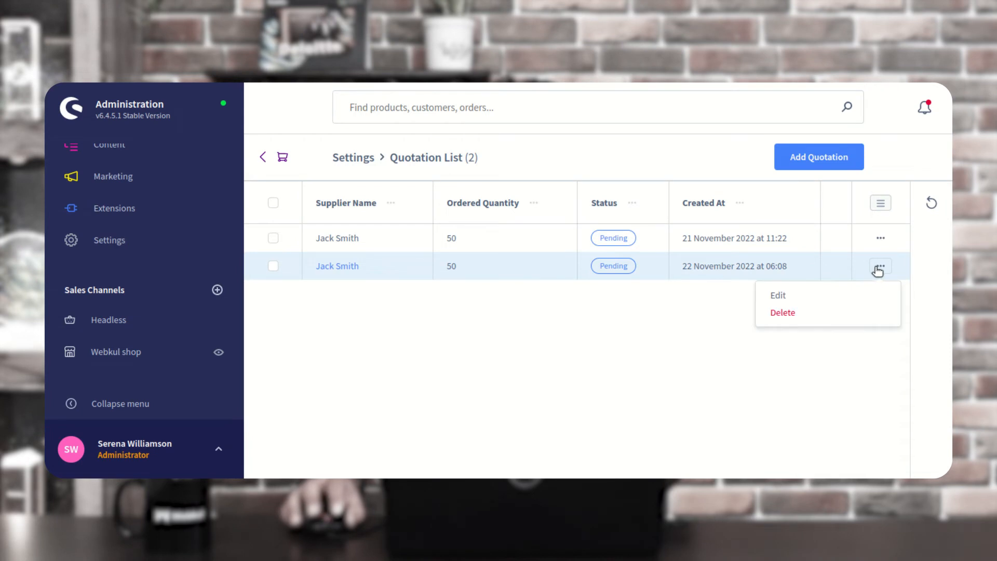
pyautogui.click(787, 292)
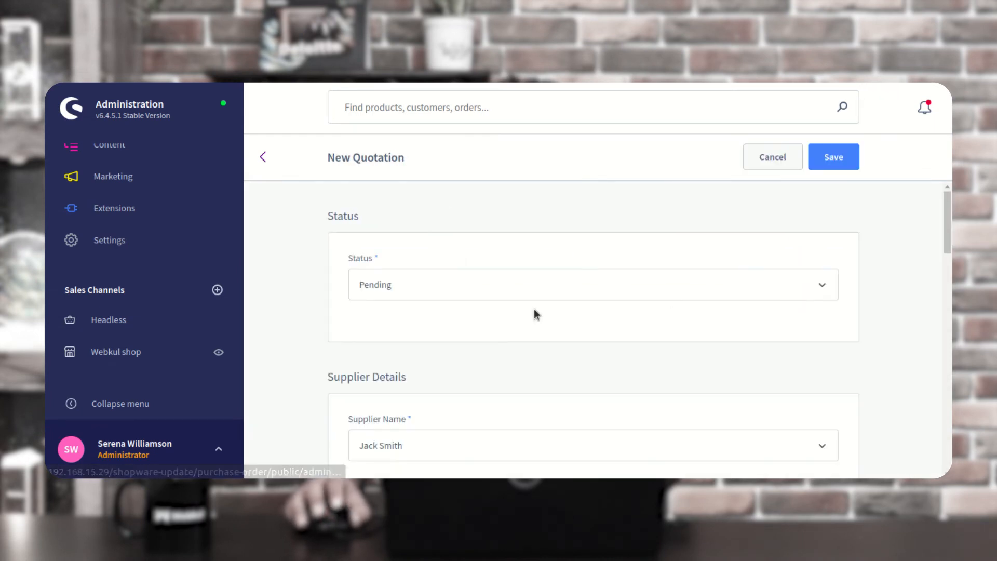
# Set the 22 November quotation's status to Converted To PO and save
pyautogui.click(407, 284)
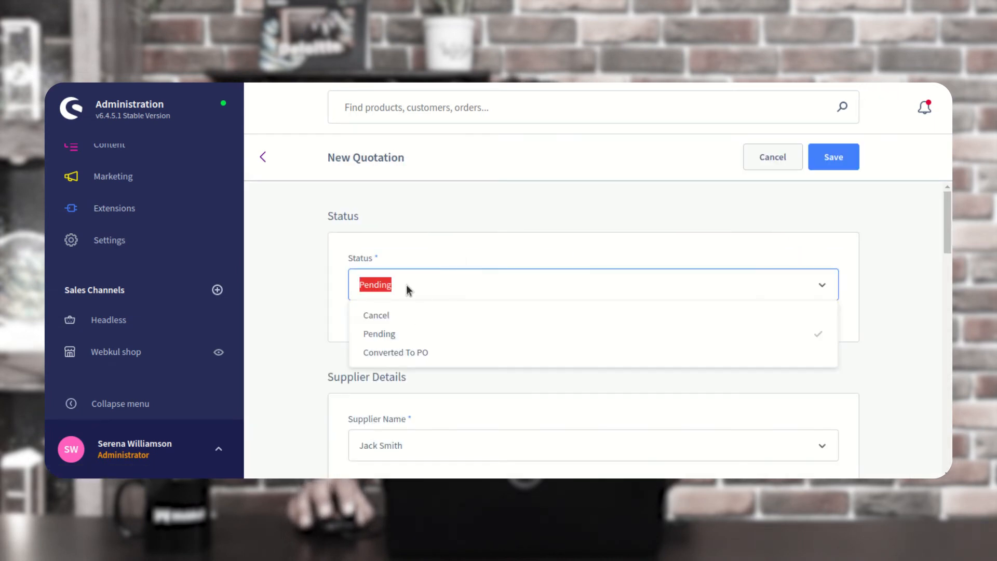
pyautogui.click(406, 354)
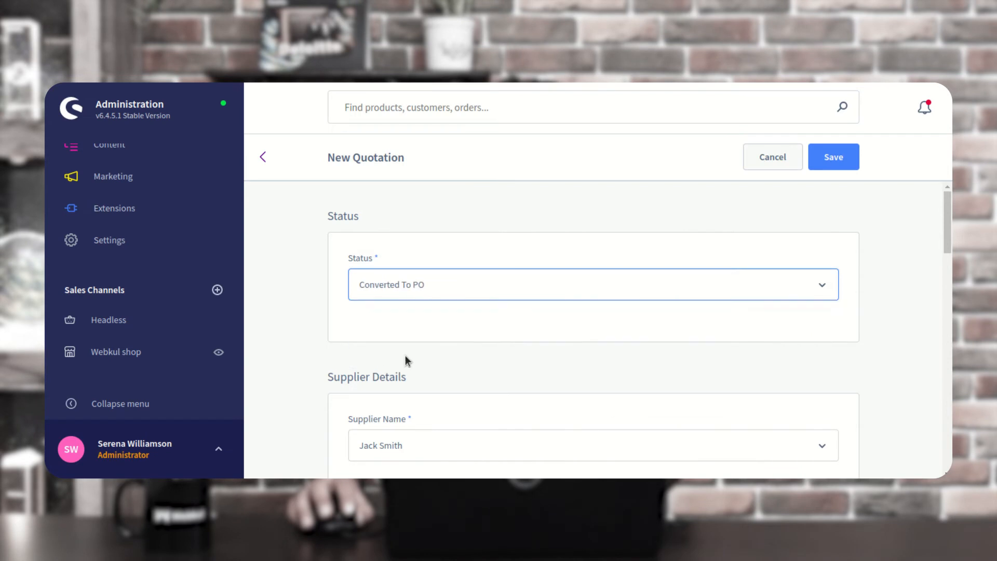
pyautogui.click(838, 163)
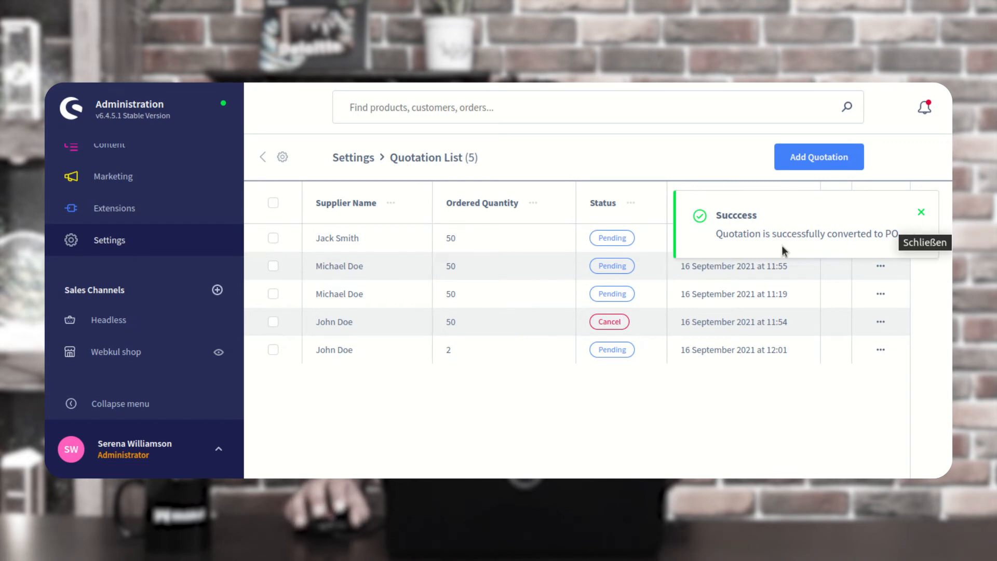
# Open the newest 50-ordered, 0-received purchase order for editing from the Purchase Order List
pyautogui.click(921, 212)
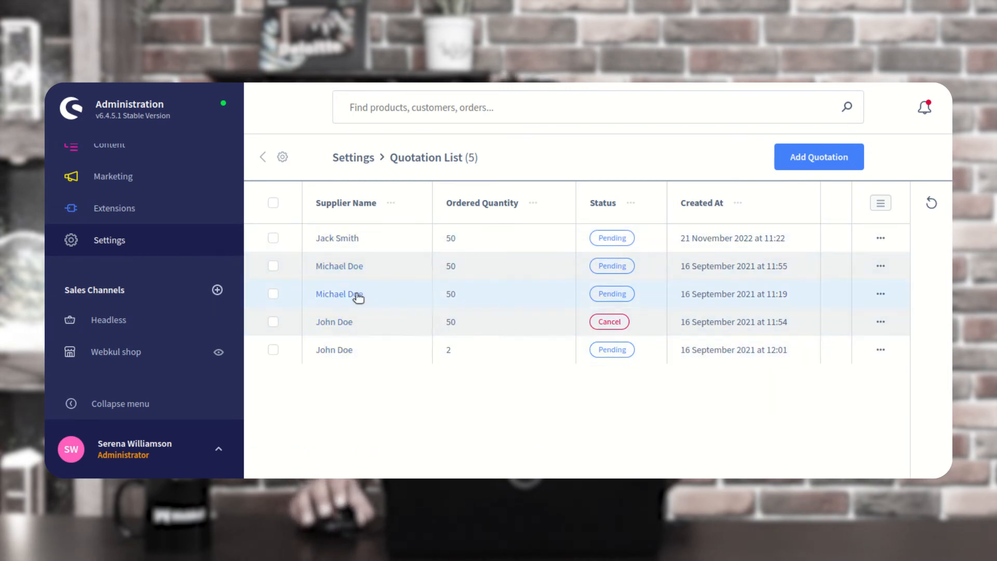
pyautogui.click(117, 244)
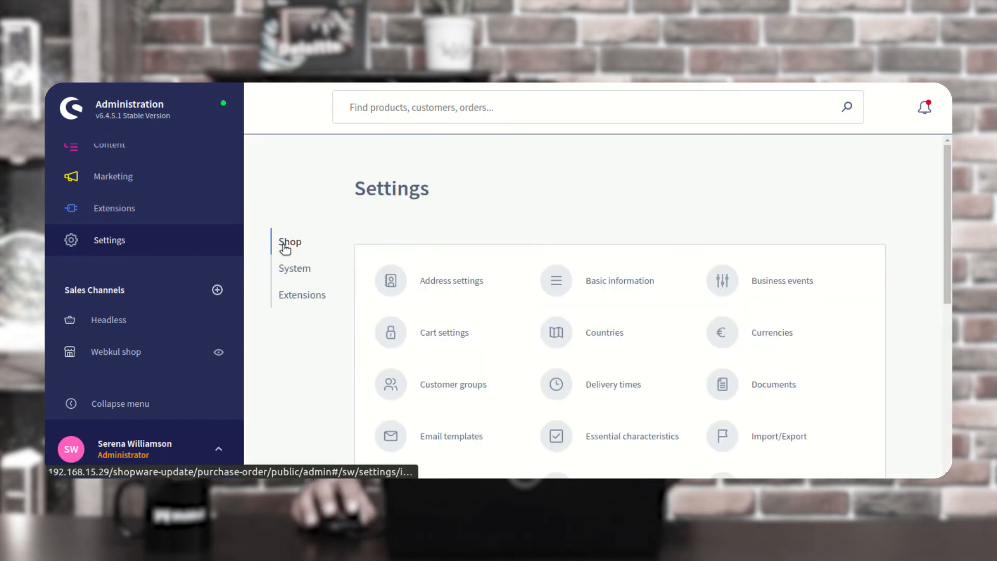
pyautogui.click(301, 297)
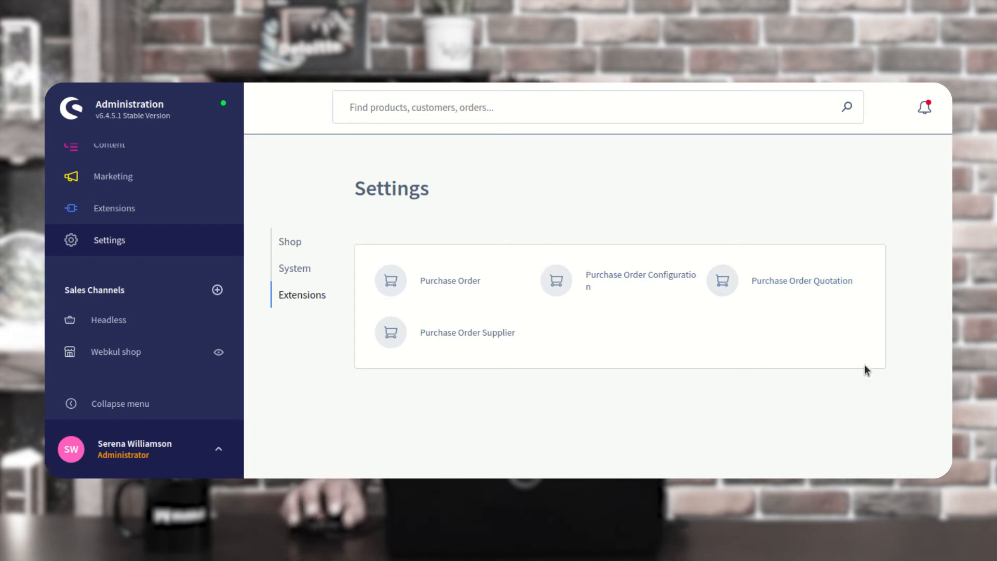
pyautogui.click(455, 283)
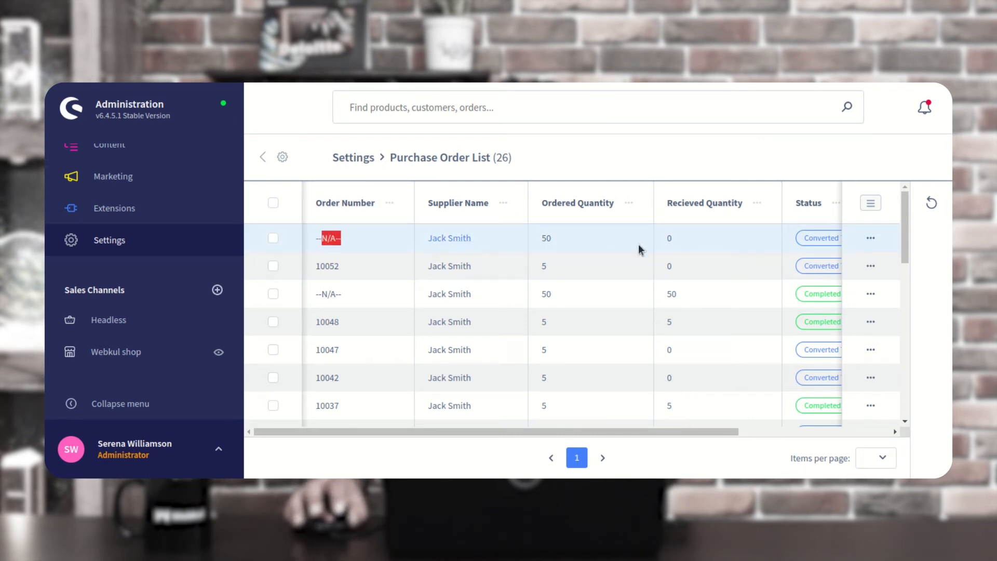
pyautogui.moveTo(697, 431); pyautogui.dragTo(815, 434)
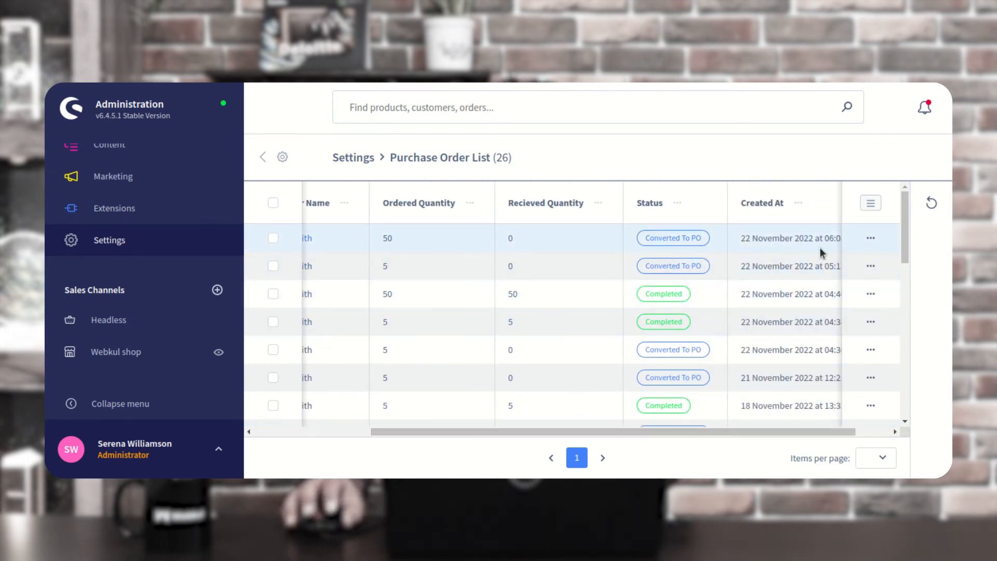
pyautogui.moveTo(757, 238); pyautogui.dragTo(833, 239)
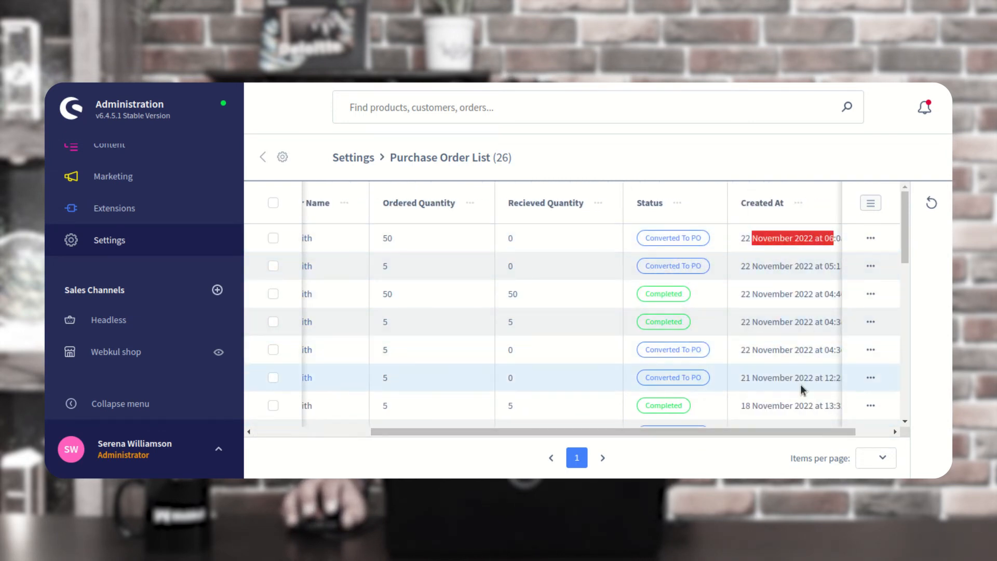
pyautogui.click(873, 239)
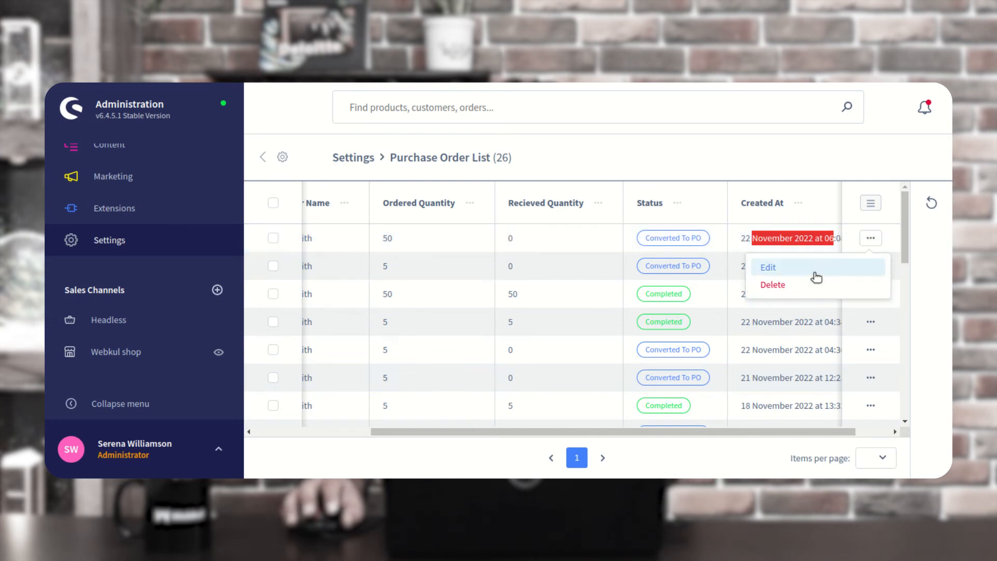
pyautogui.click(781, 268)
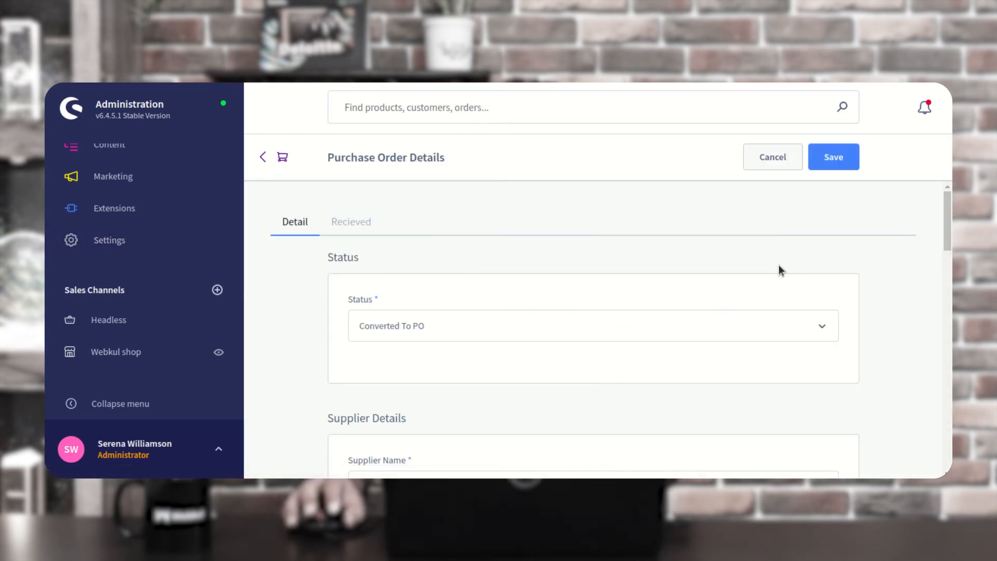
# Change the purchase order status to Confirm and save it
pyautogui.scroll(-3, 779, 260)
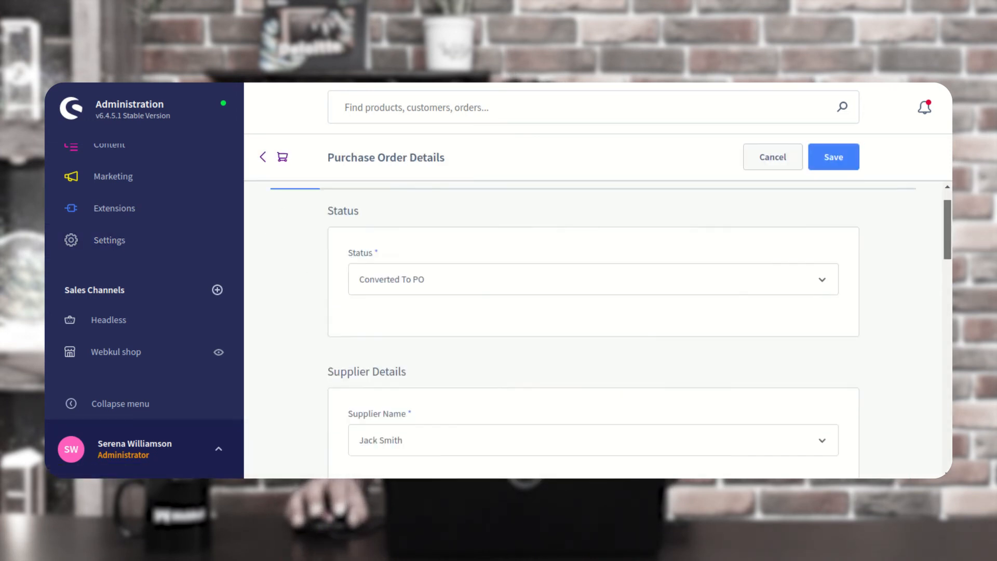
pyautogui.scroll(3, 771, 297)
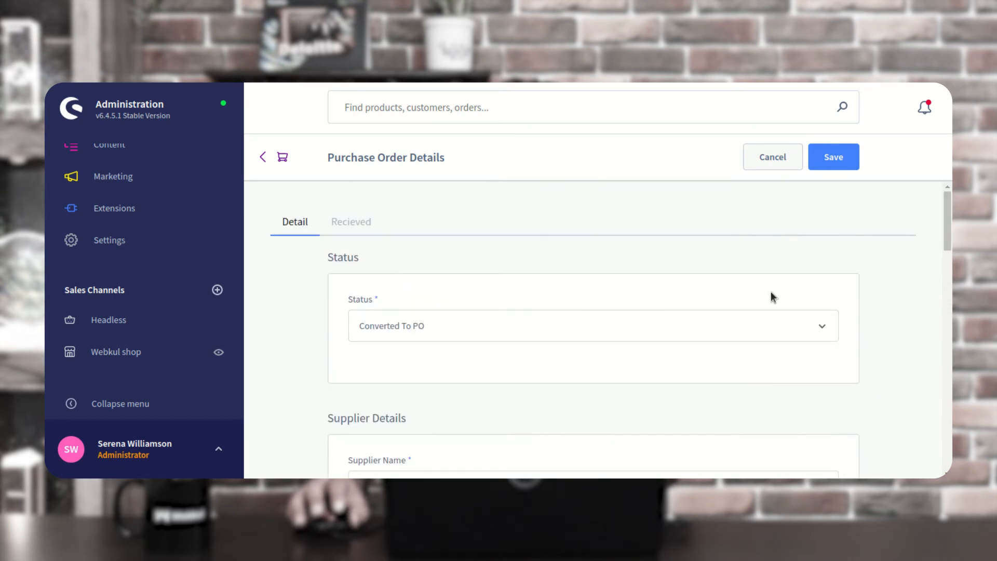
pyautogui.click(438, 329)
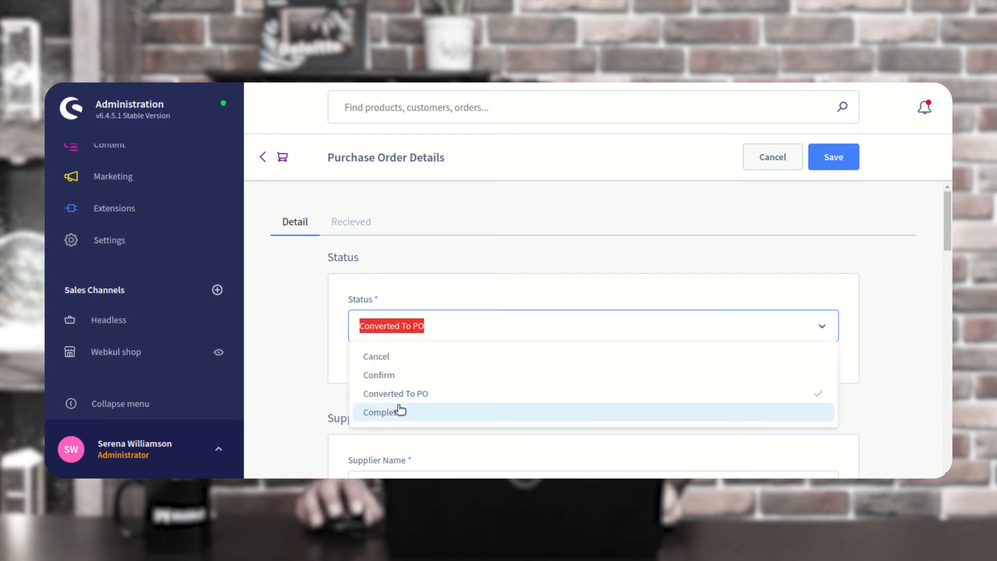
pyautogui.click(391, 375)
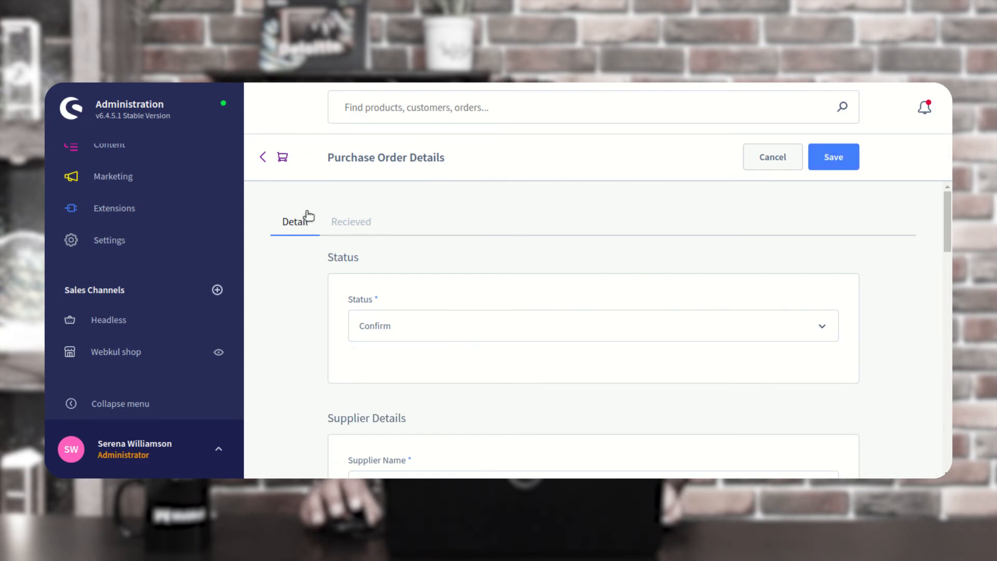
pyautogui.click(833, 162)
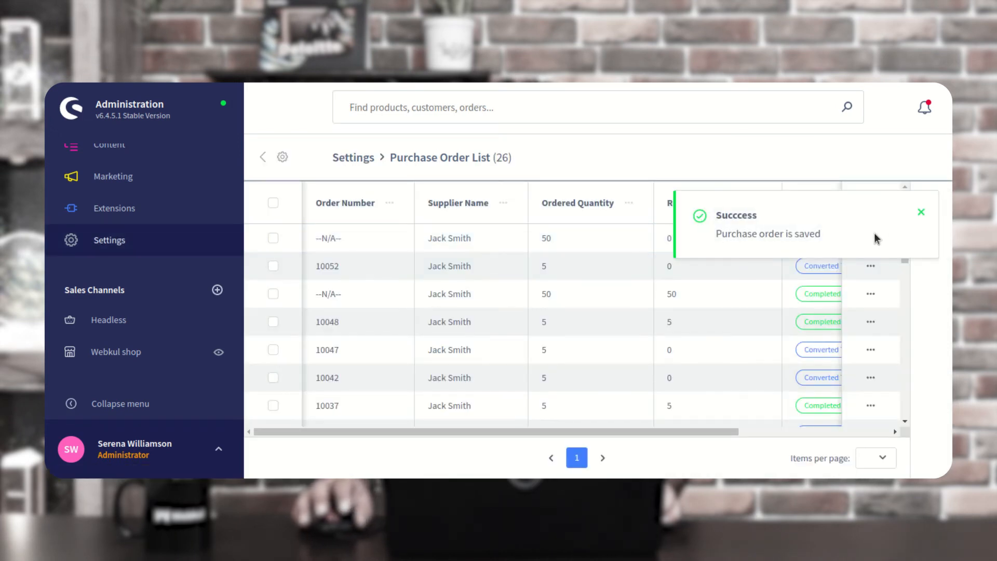
# Open the confirmed purchase order for editing
pyautogui.click(929, 214)
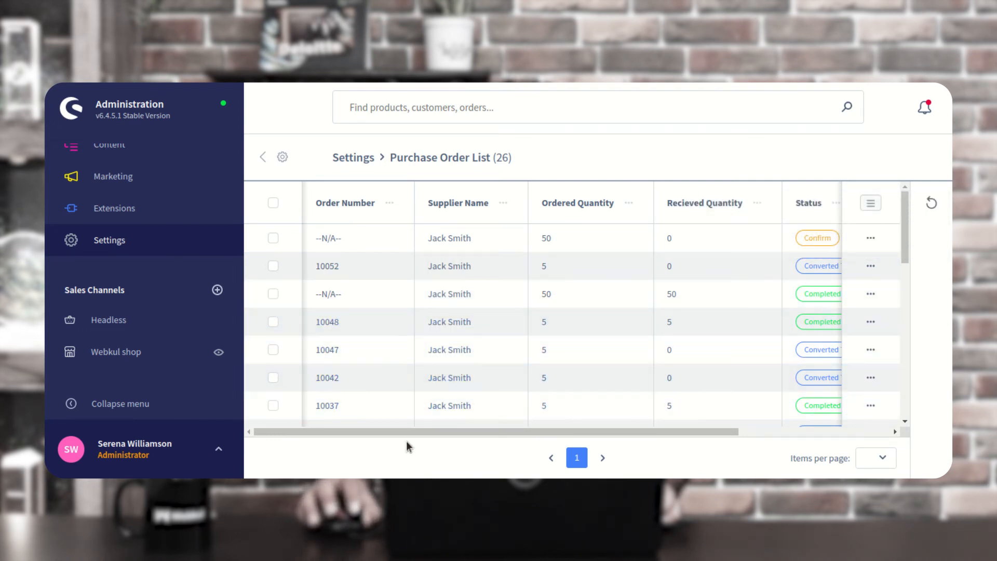
pyautogui.moveTo(403, 433); pyautogui.dragTo(544, 437)
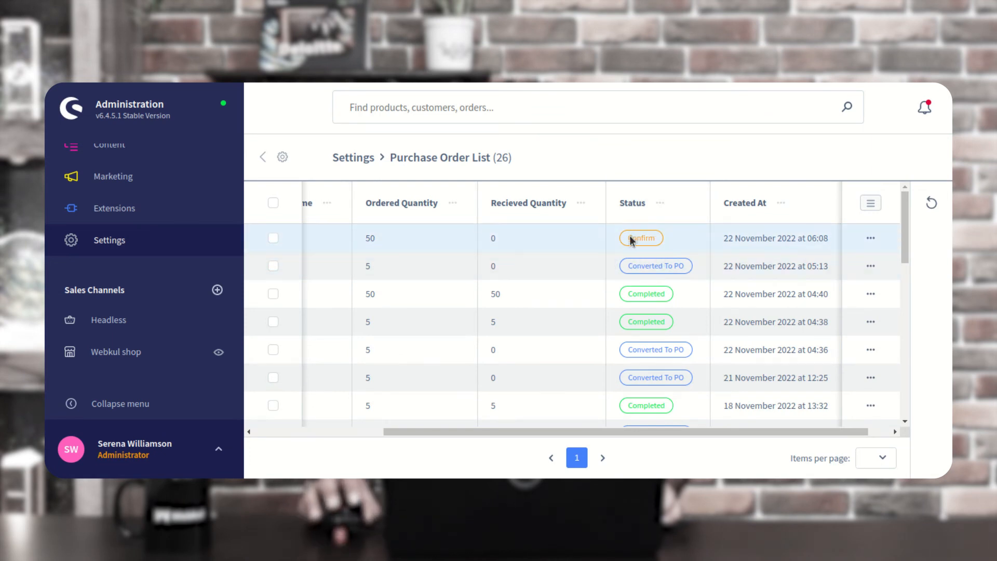
pyautogui.click(872, 239)
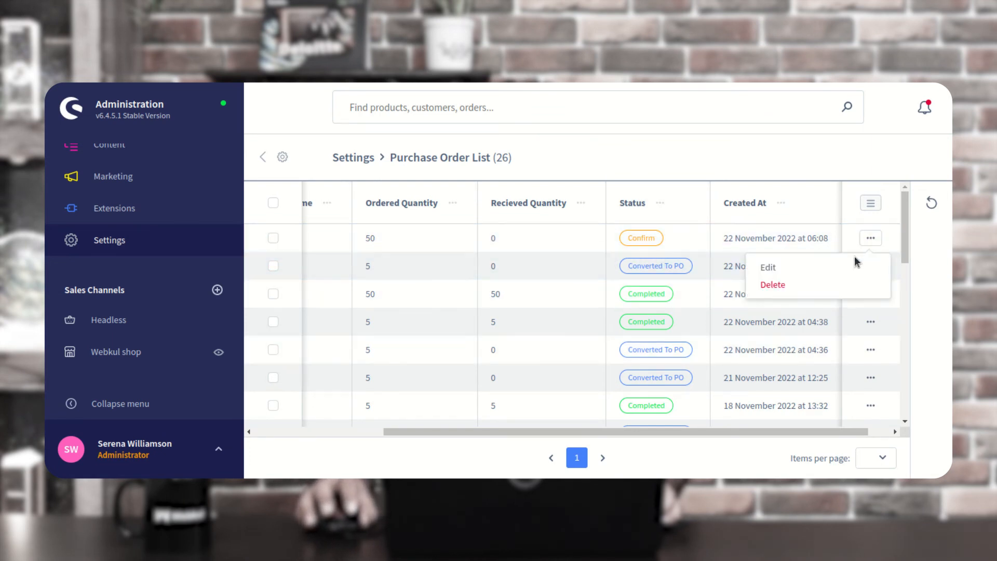
pyautogui.click(848, 270)
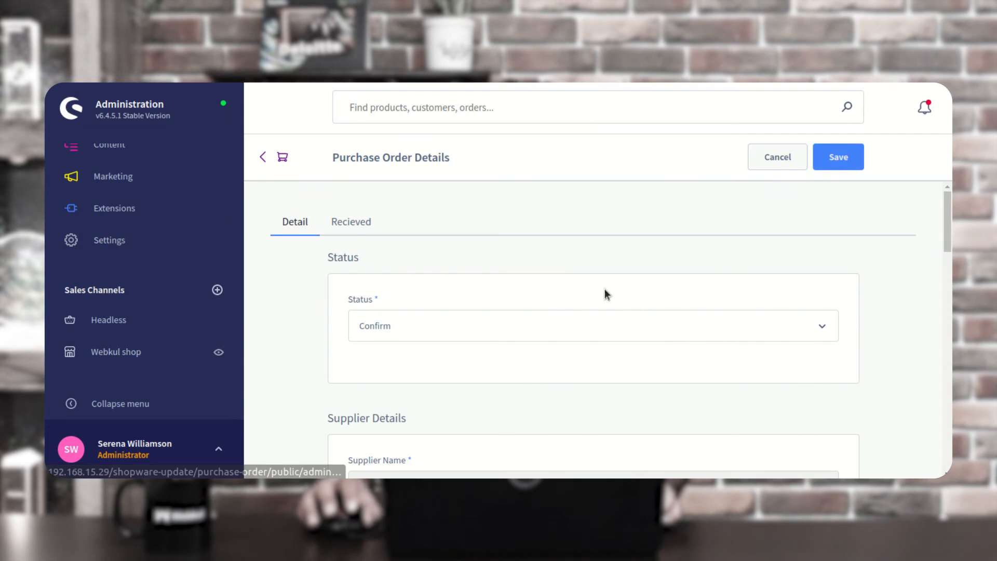
# On the Recieved tab, mark Watch Product Ready to Receive with received quantity 50
pyautogui.click(359, 227)
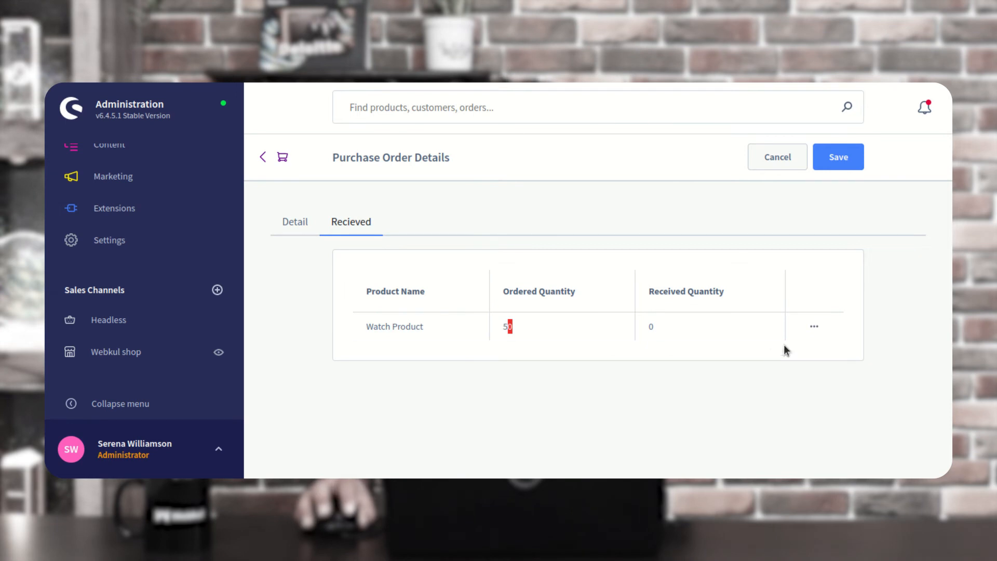
pyautogui.click(814, 327)
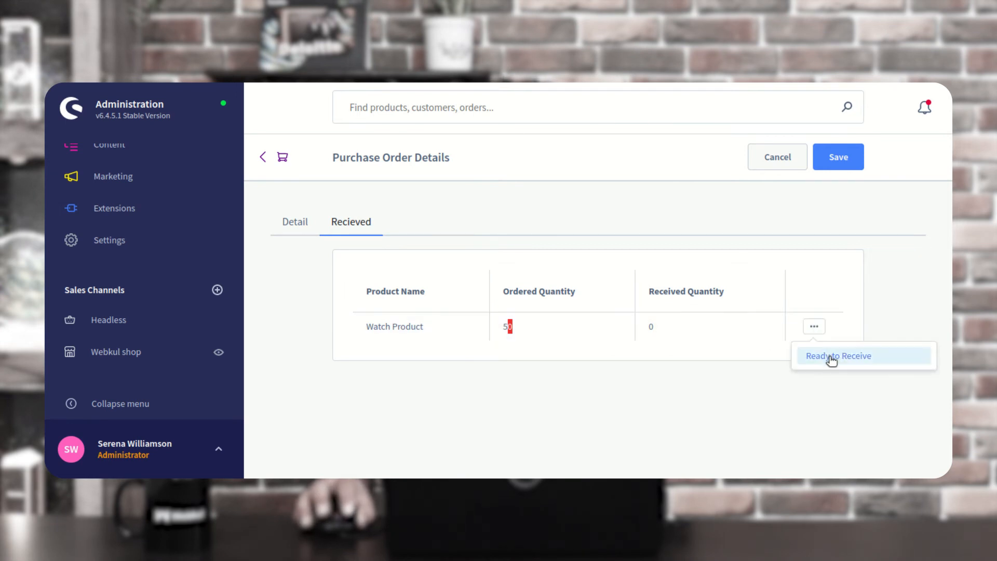
pyautogui.click(830, 357)
pyautogui.doubleClick(611, 286)
pyautogui.write('50')
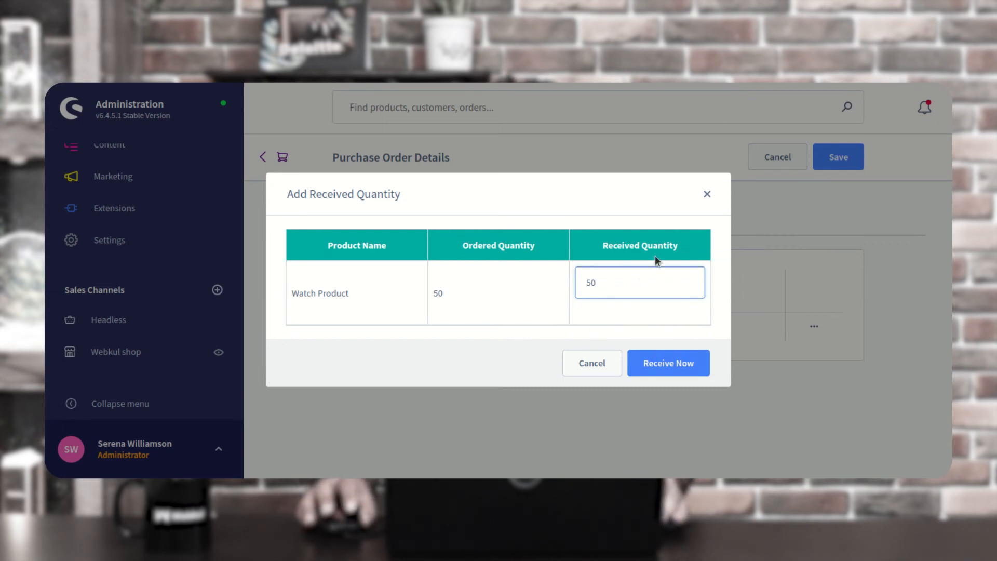
# Receive all 50 Watch Product units and reopen the order's Detail status list
pyautogui.click(669, 364)
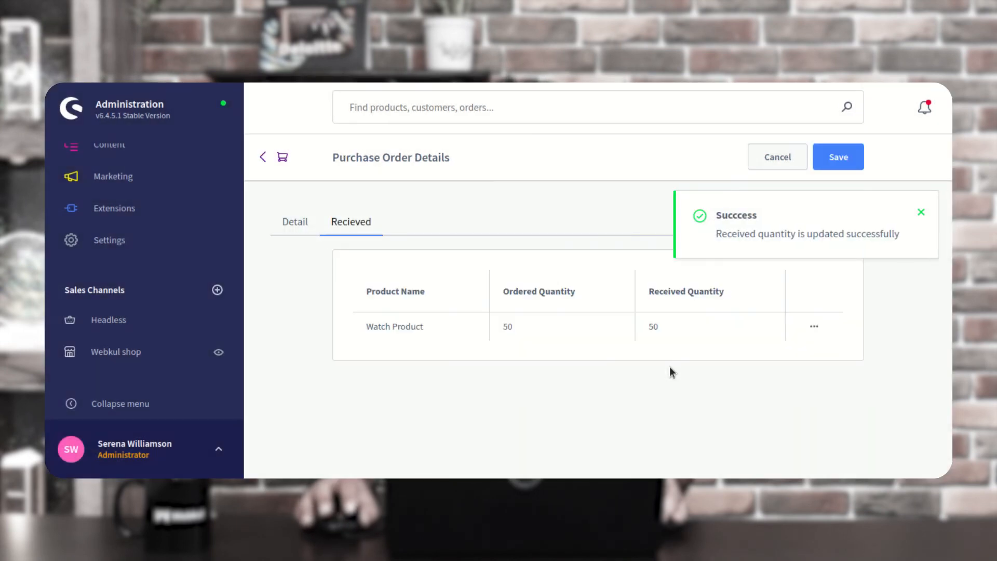
pyautogui.click(921, 213)
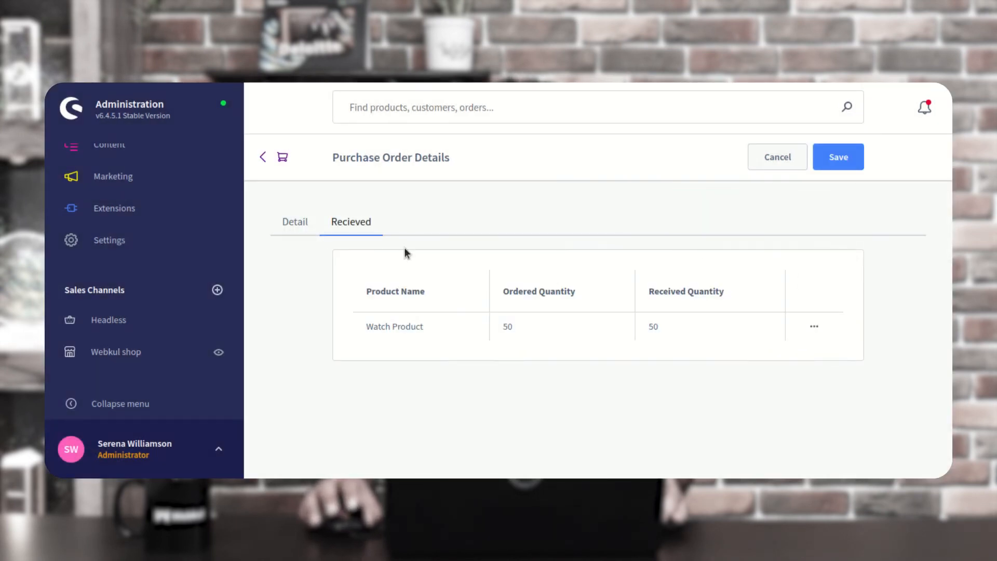
pyautogui.click(302, 225)
pyautogui.scroll(-1, 397, 362)
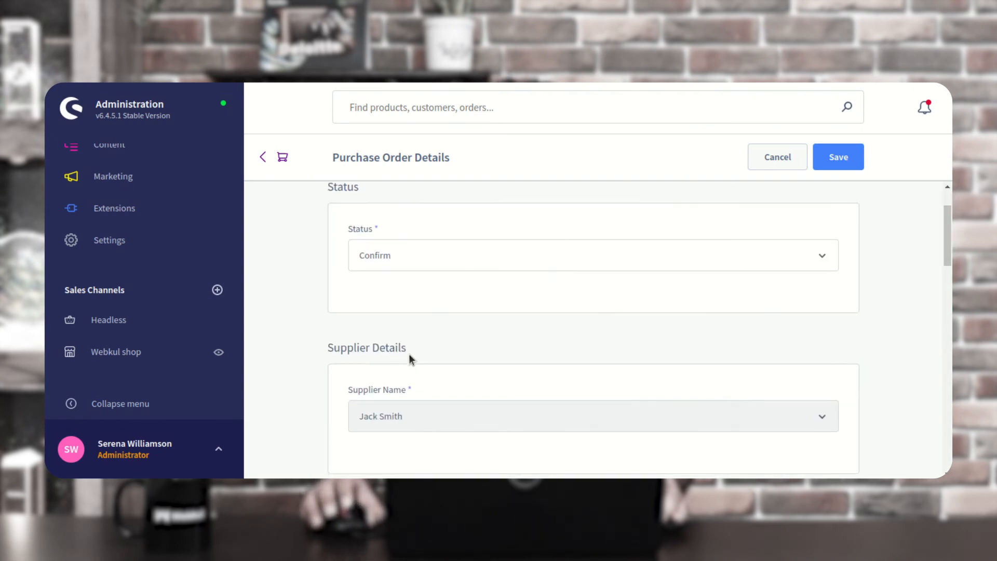
pyautogui.click(412, 260)
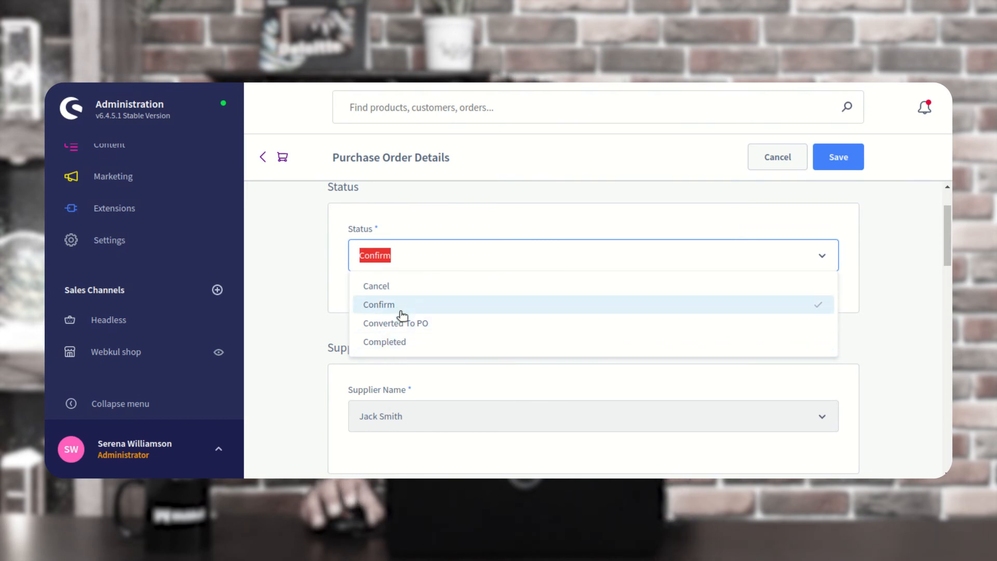
# Change the purchase order's status to Completed and save the order
pyautogui.click(407, 343)
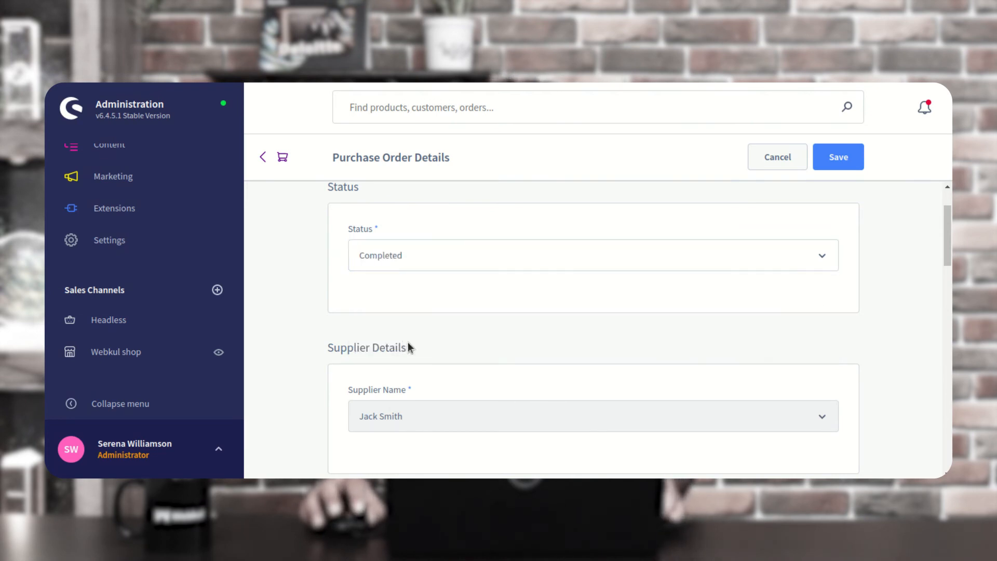
pyautogui.click(846, 156)
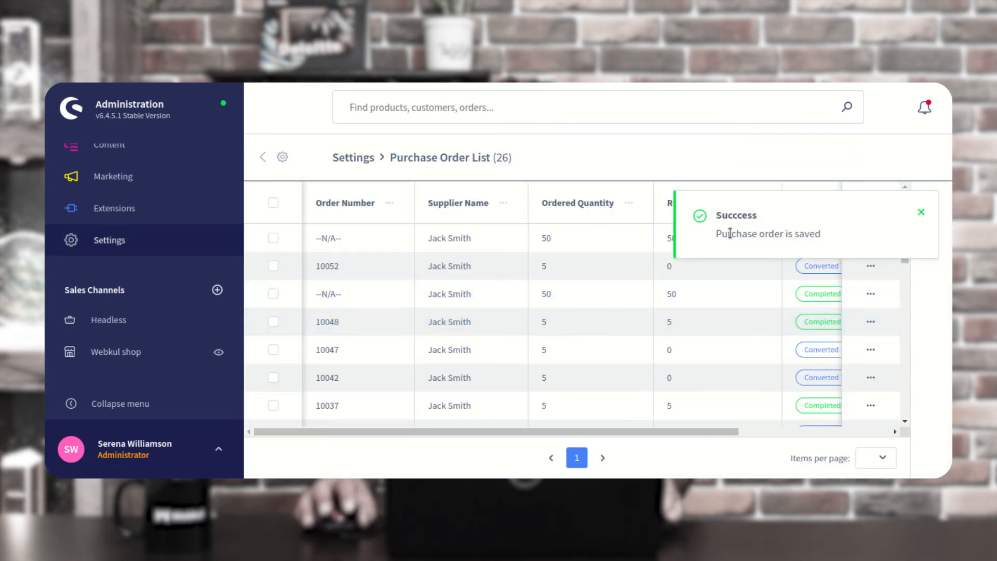
pyautogui.moveTo(760, 233); pyautogui.dragTo(809, 234)
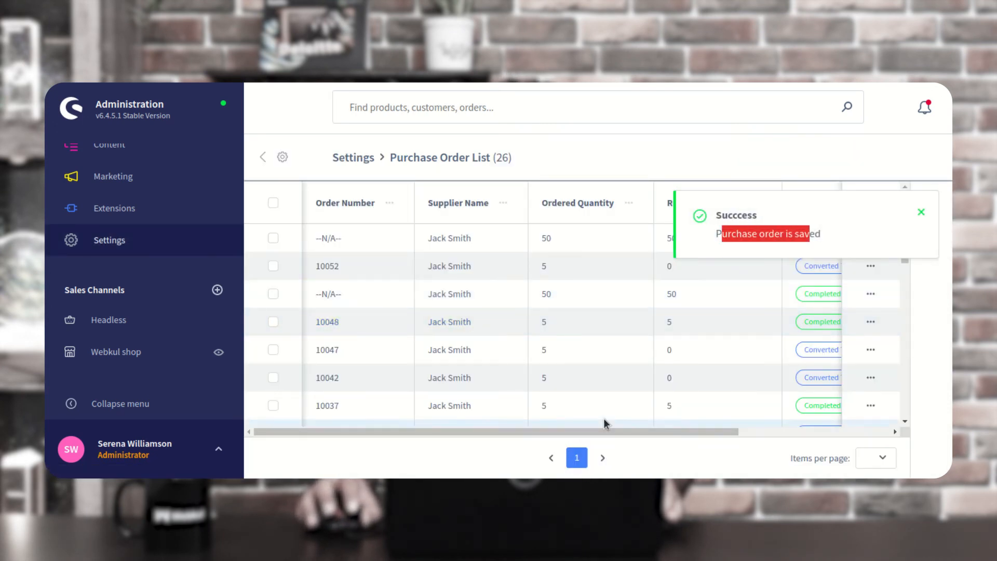
pyautogui.click(921, 213)
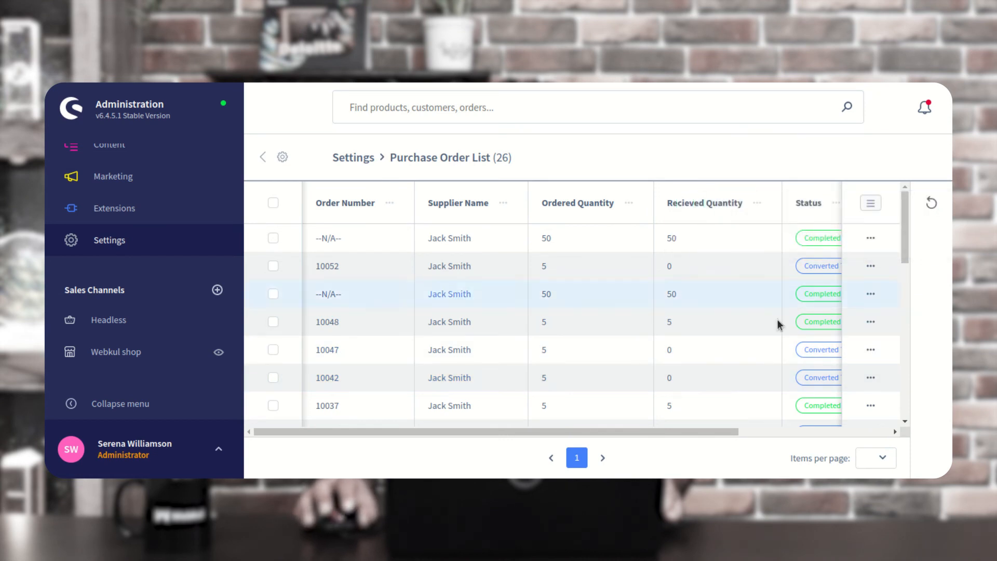
pyautogui.moveTo(582, 432); pyautogui.dragTo(584, 431)
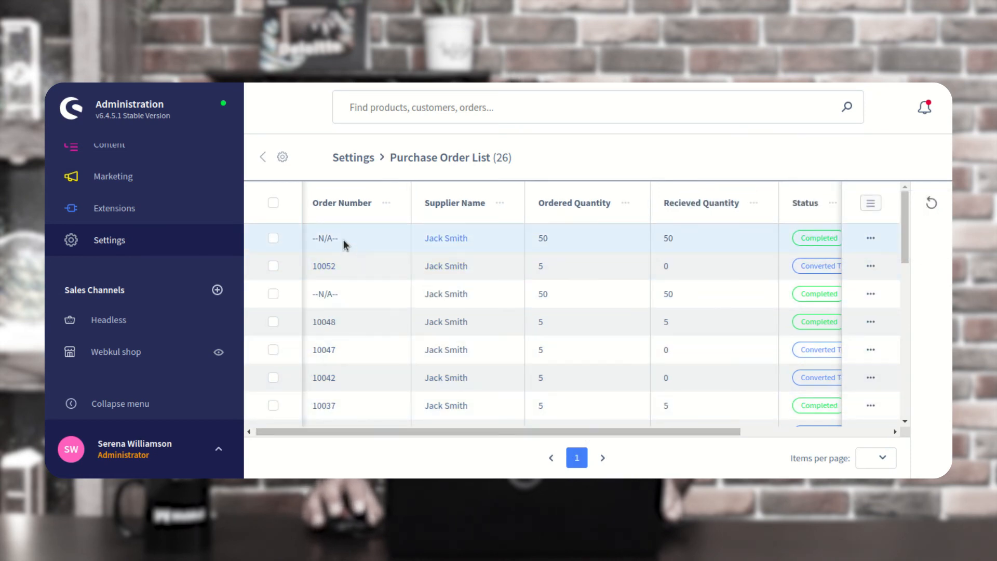
pyautogui.moveTo(451, 432); pyautogui.dragTo(657, 429)
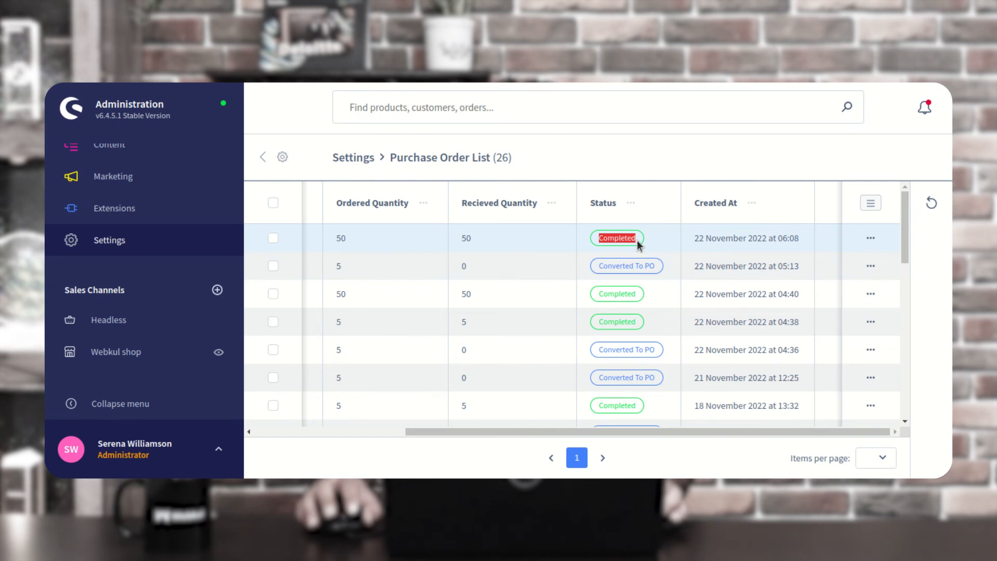
pyautogui.moveTo(734, 241); pyautogui.dragTo(802, 242)
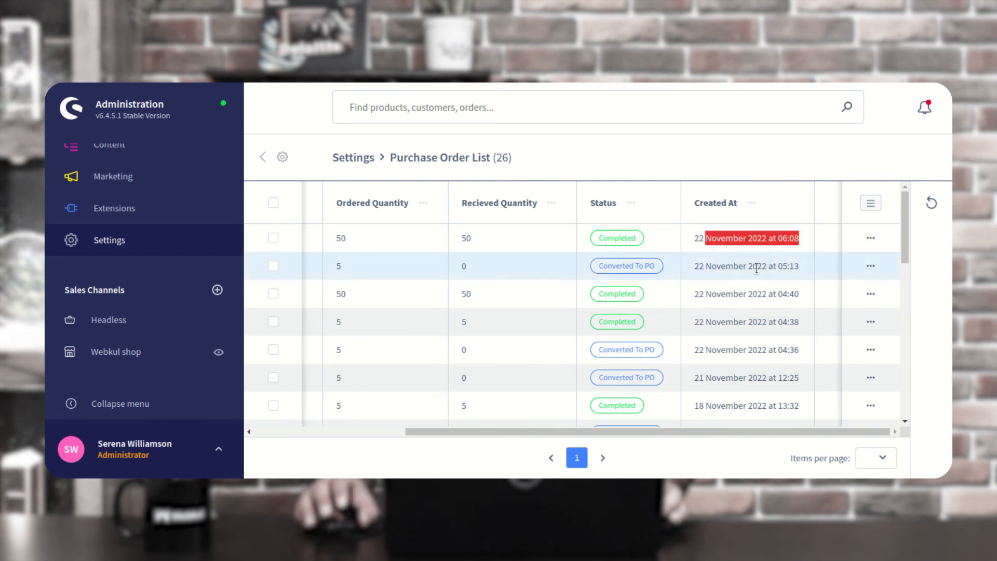
pyautogui.moveTo(634, 432); pyautogui.dragTo(435, 417)
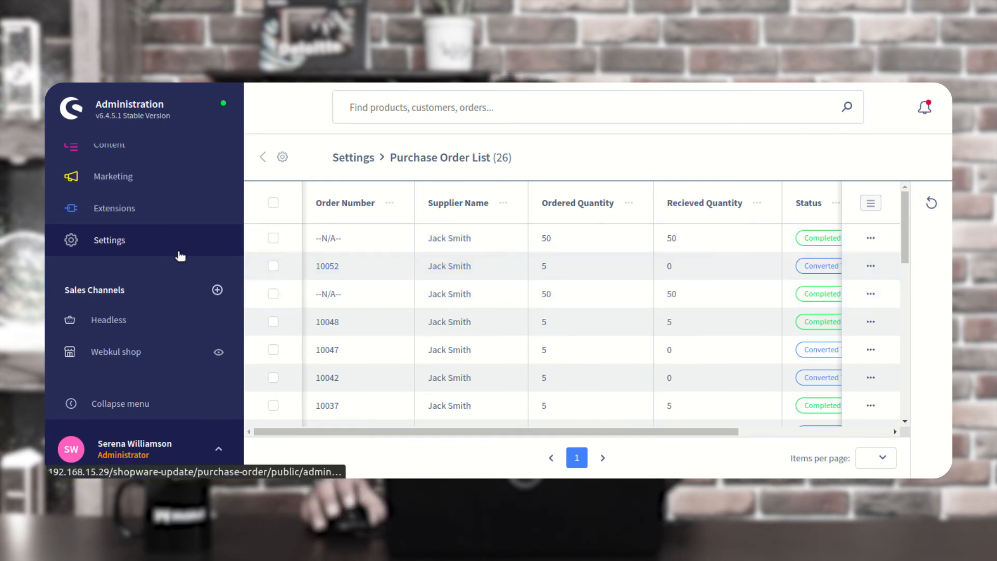
pyautogui.scroll(3, 180, 256)
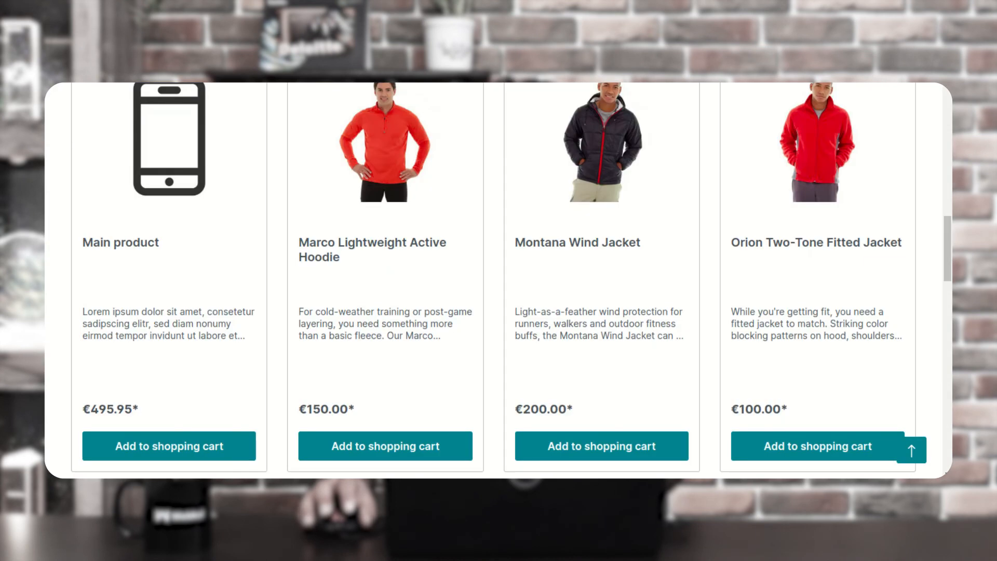
# Add Watch Product to the cart with quantity 2 and proceed to checkout (€246.00 total)
pyautogui.scroll(10, 808, 285)
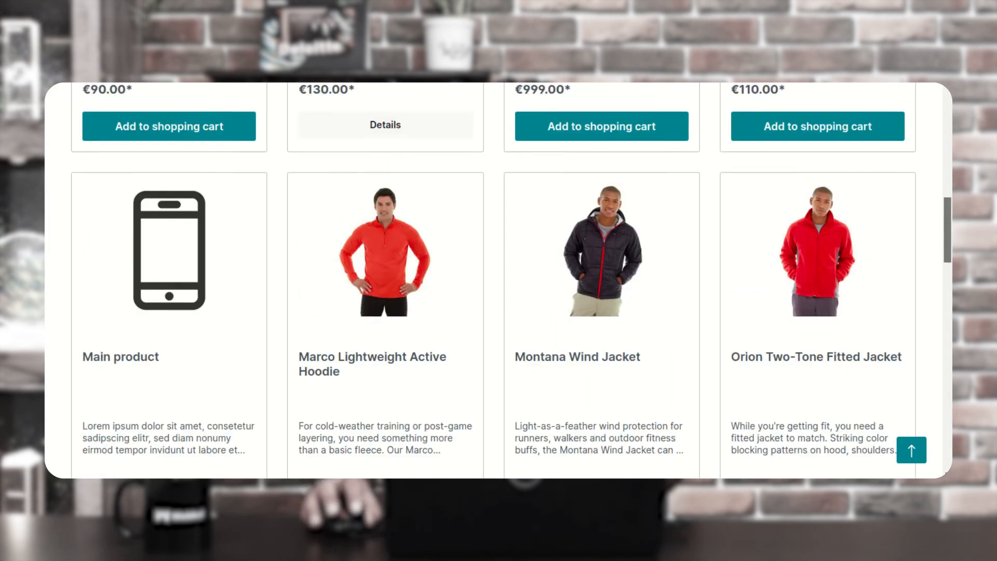
pyautogui.scroll(1, 898, 154)
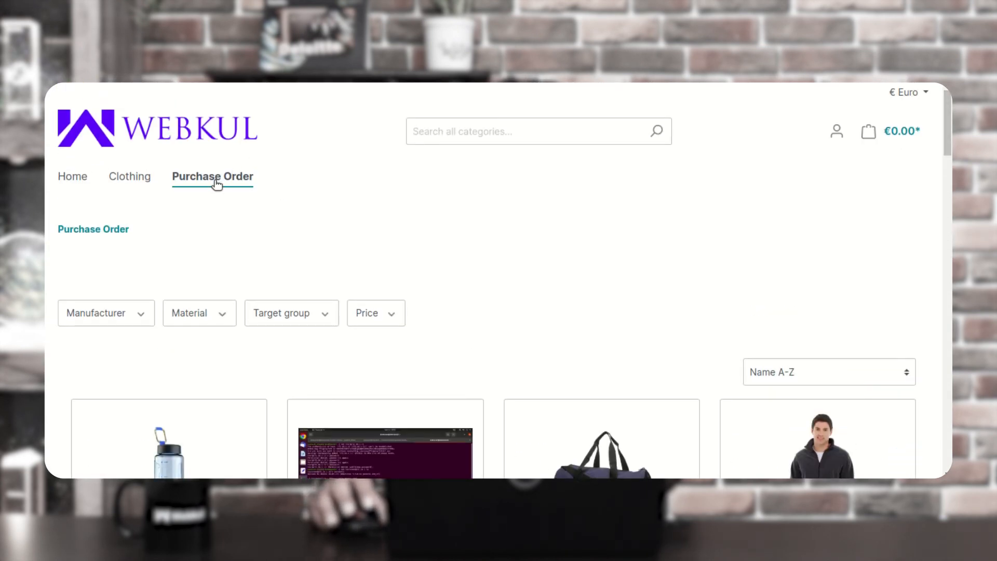
pyautogui.scroll(-10, 499, 280)
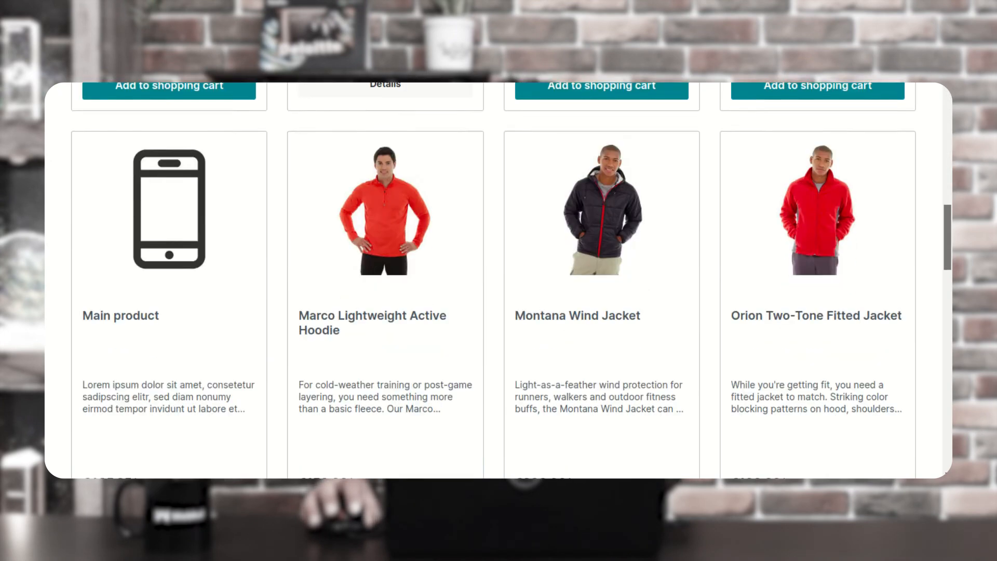
pyautogui.scroll(-15, 943, 396)
pyautogui.scroll(-8, 943, 397)
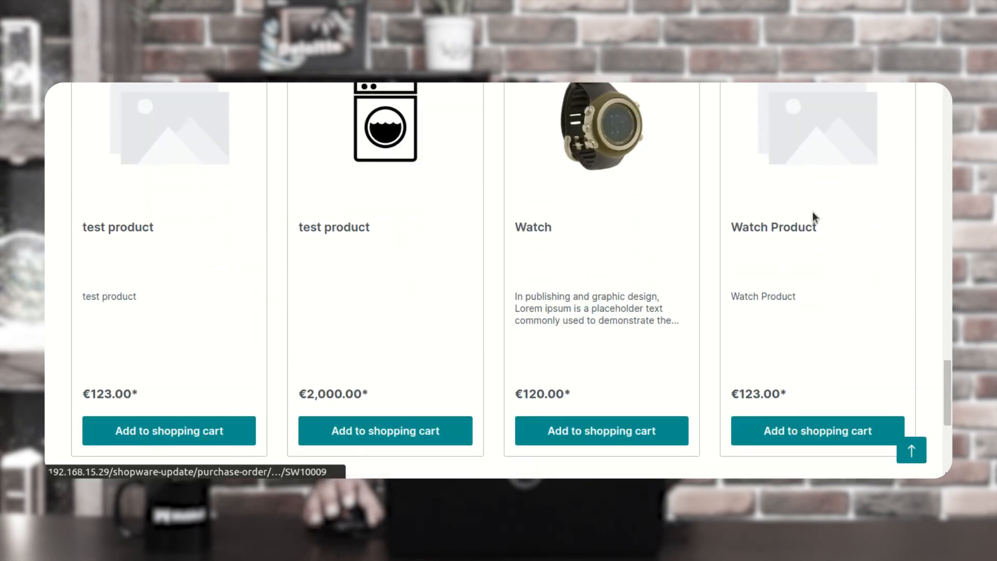
pyautogui.click(806, 436)
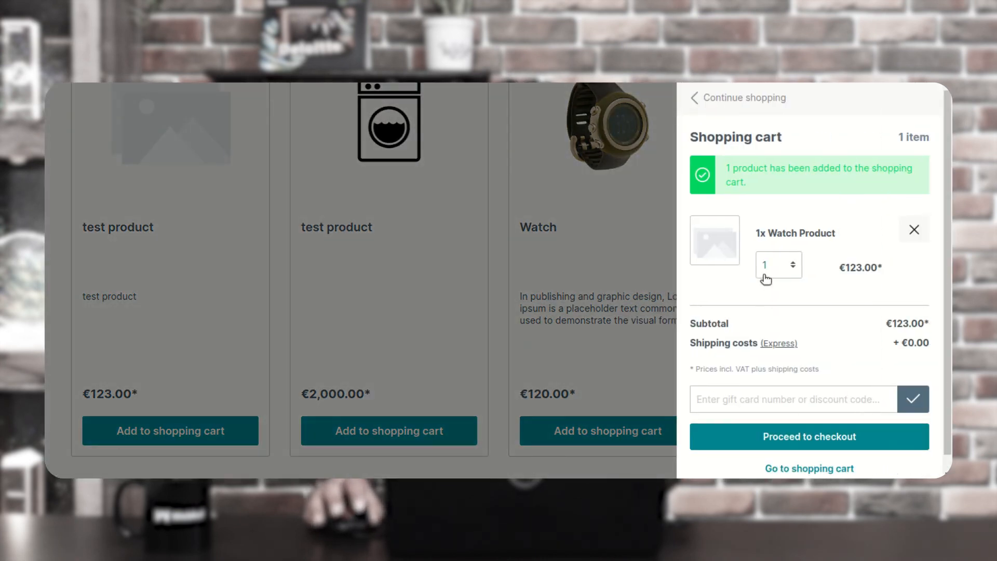
pyautogui.click(794, 266)
pyautogui.click(769, 29)
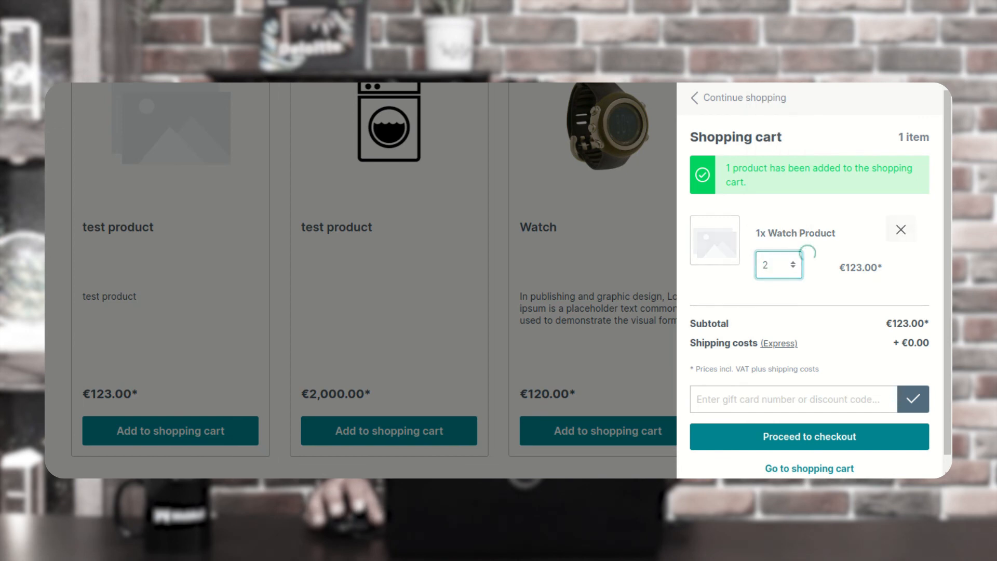
pyautogui.click(816, 424)
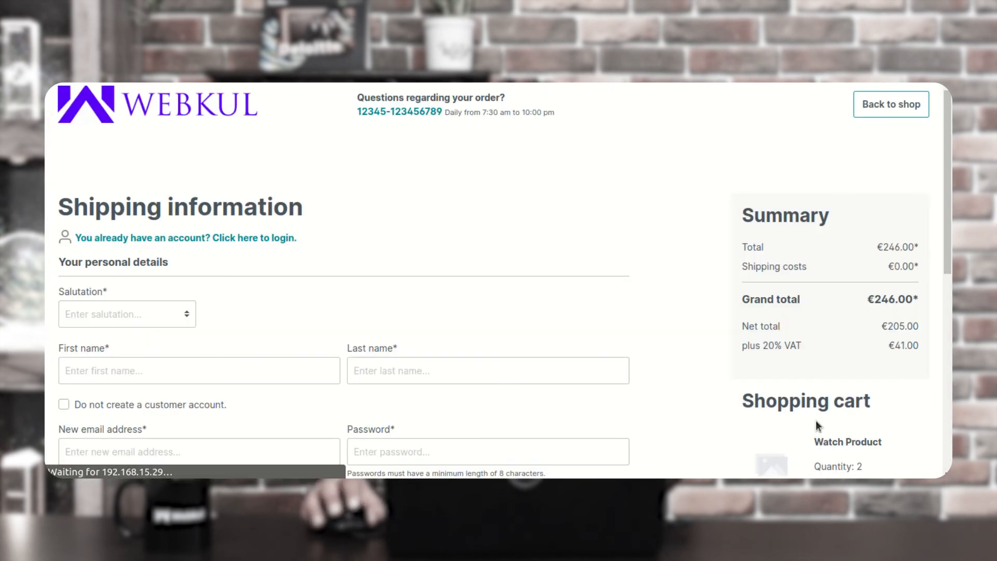
# Log in with the existing customer account and dismiss the browser's password prompts
pyautogui.click(121, 238)
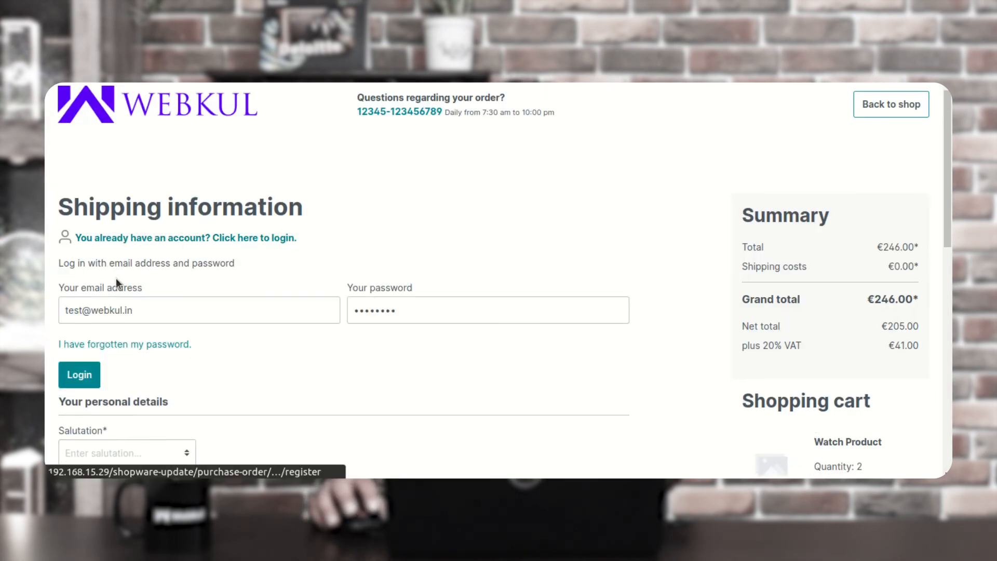
pyautogui.click(87, 373)
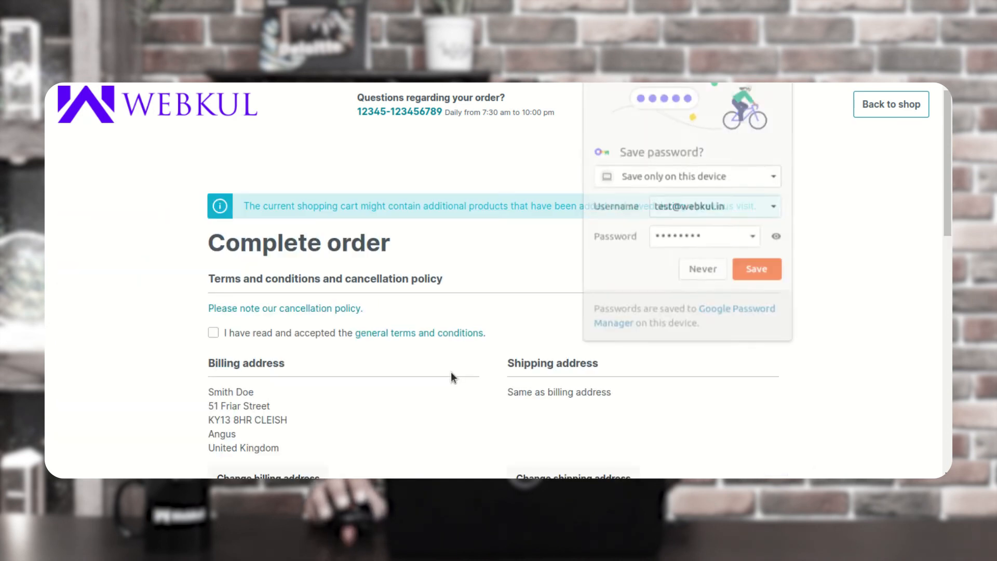
pyautogui.click(616, 245)
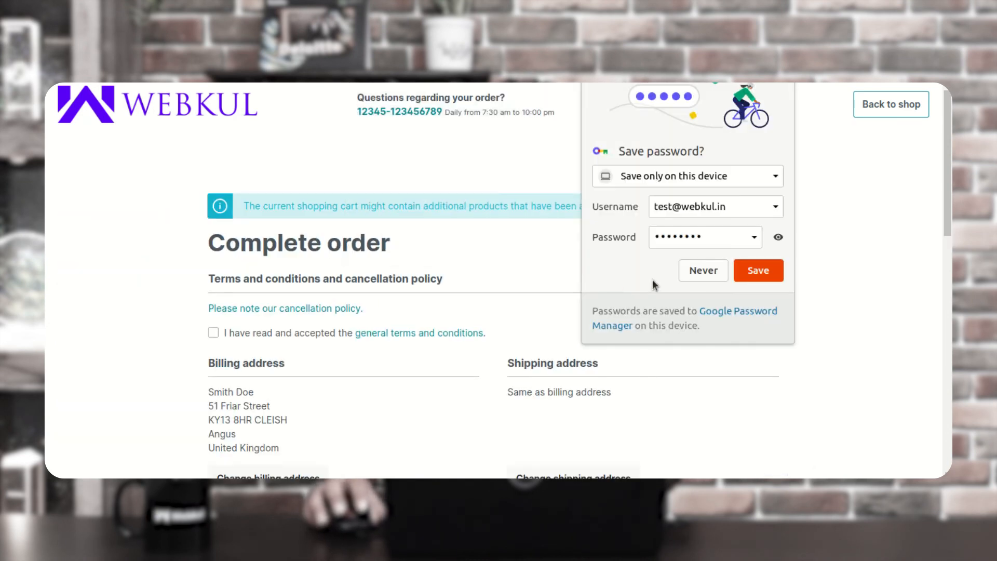
pyautogui.click(704, 270)
# Submit the €246.00 order for two Watch Products
pyautogui.scroll(-2, 285, 252)
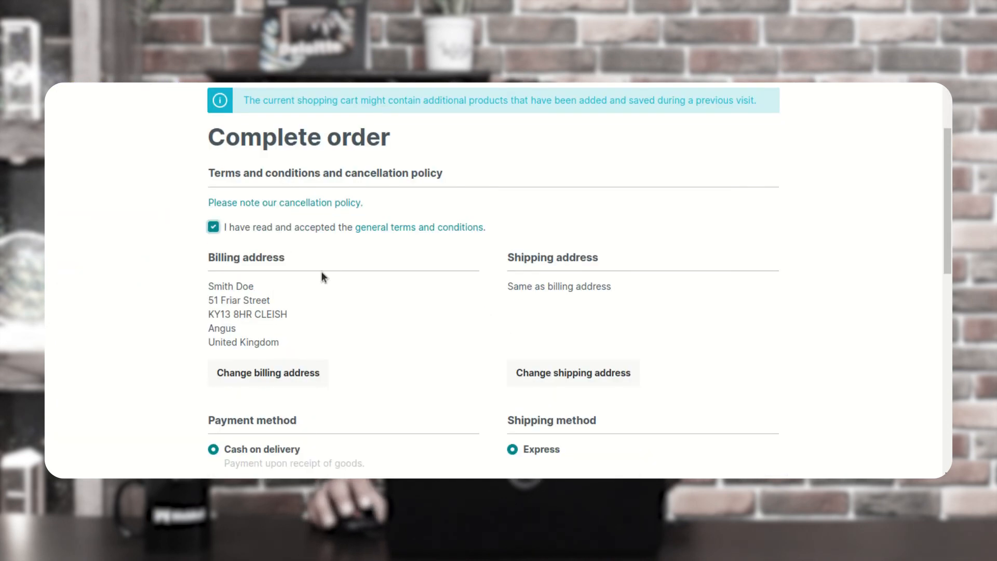
pyautogui.scroll(-2, 364, 312)
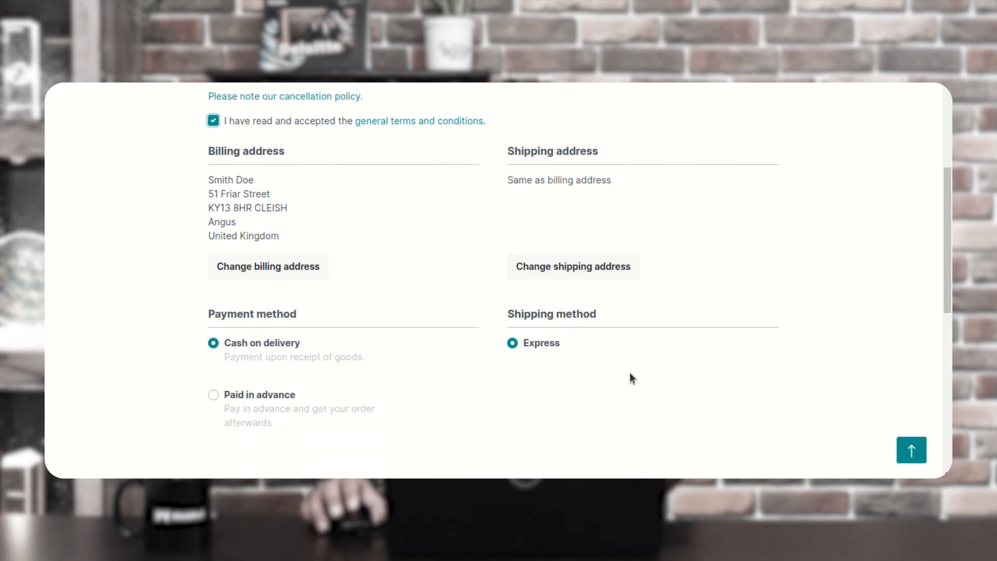
pyautogui.scroll(-5, 630, 373)
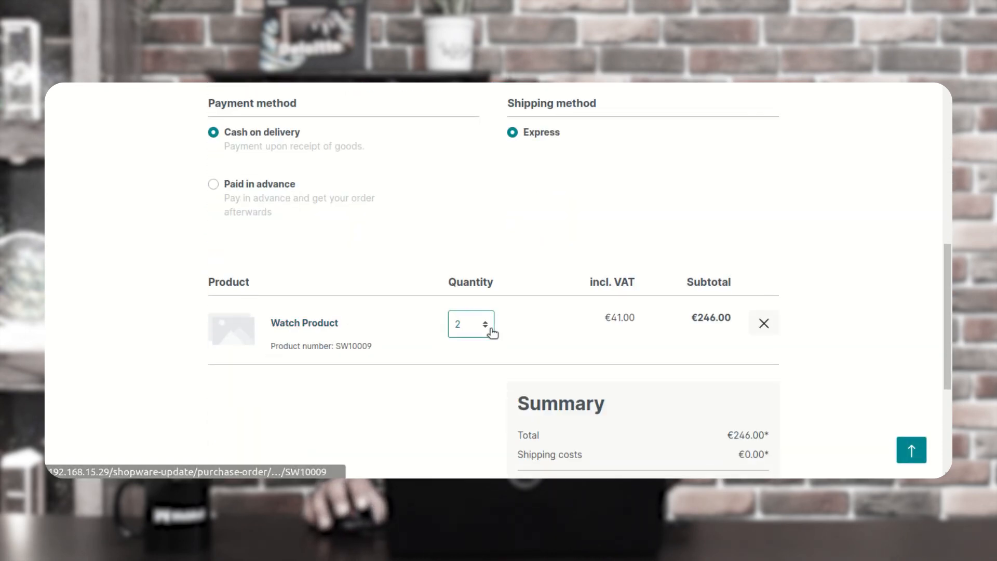
pyautogui.scroll(-3, 494, 332)
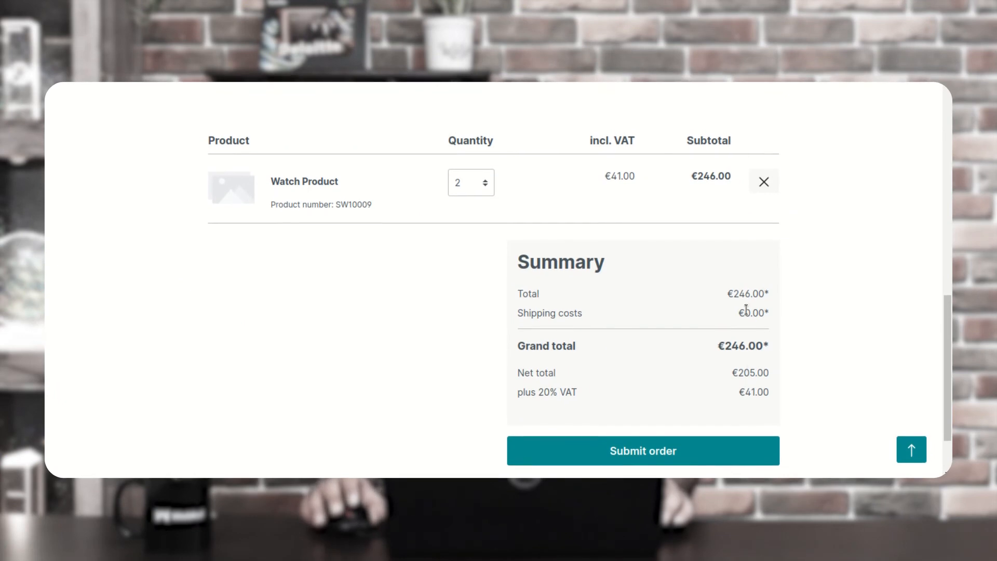
pyautogui.click(664, 458)
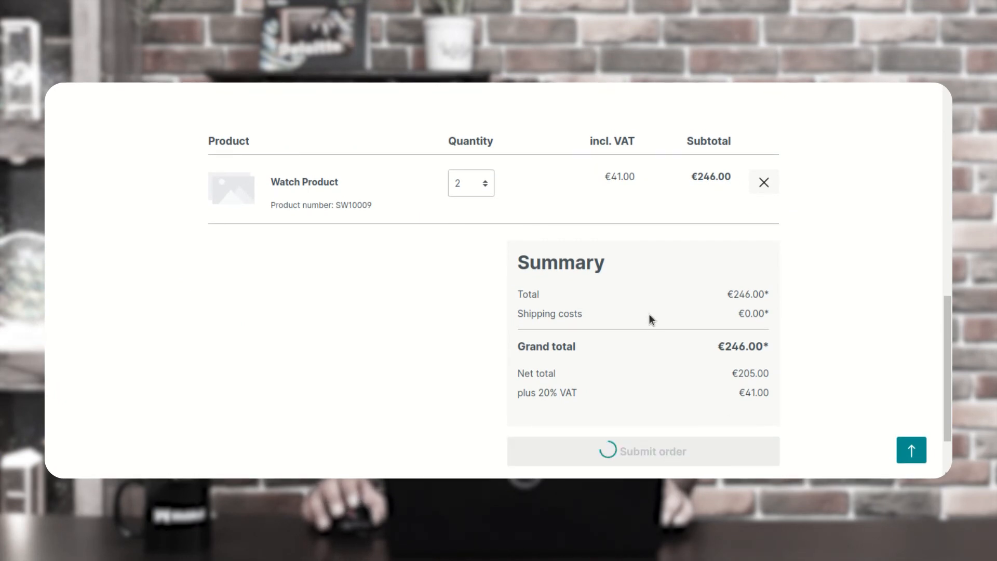
pyautogui.scroll(5, 606, 302)
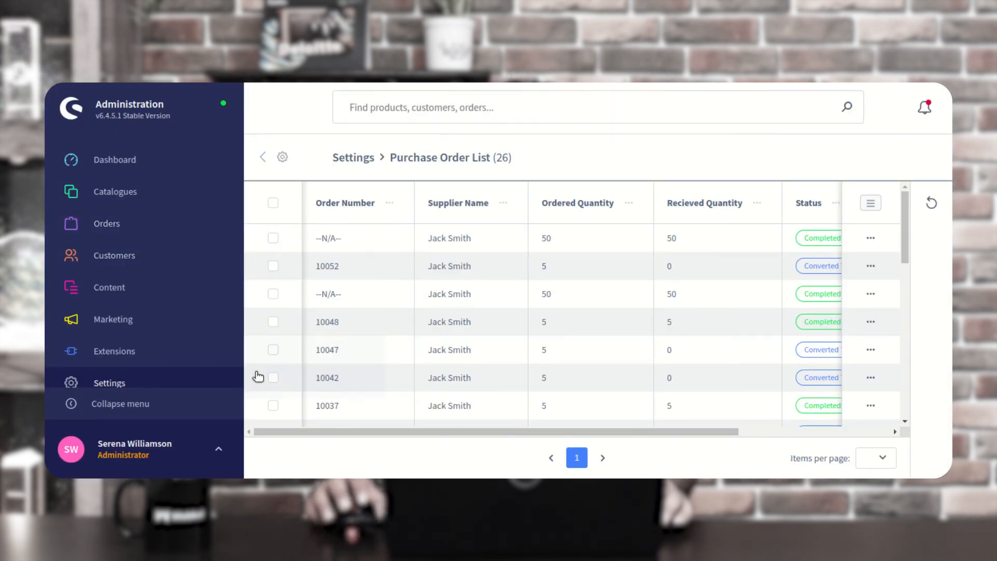
# Open the Purchase Order list under Settings > Extensions
pyautogui.click(143, 380)
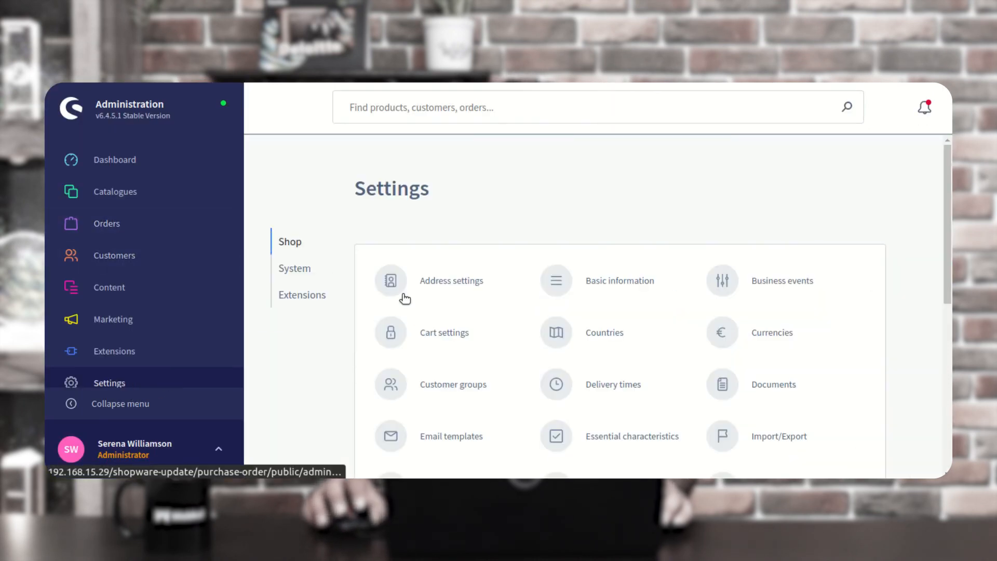
pyautogui.click(307, 300)
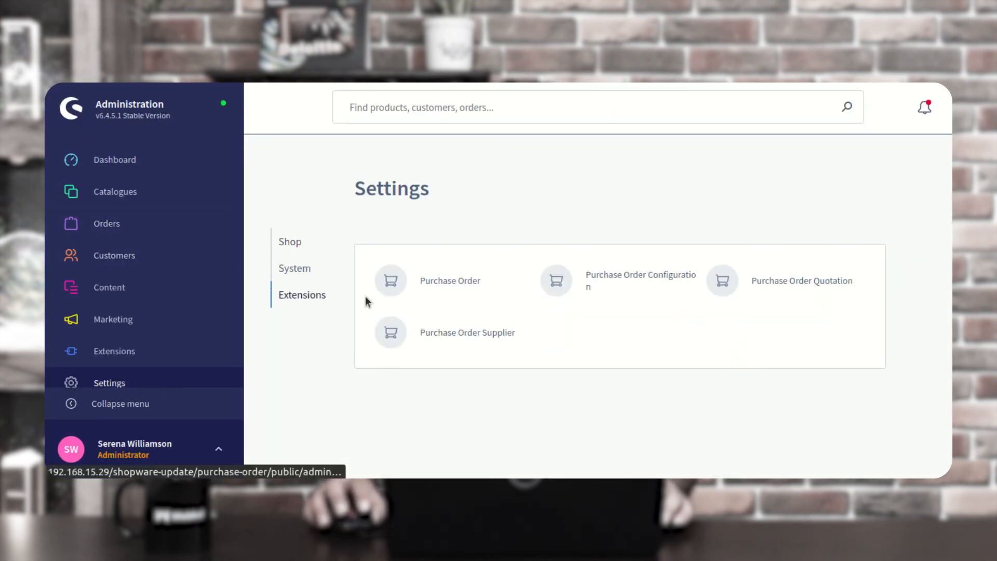
pyautogui.click(448, 283)
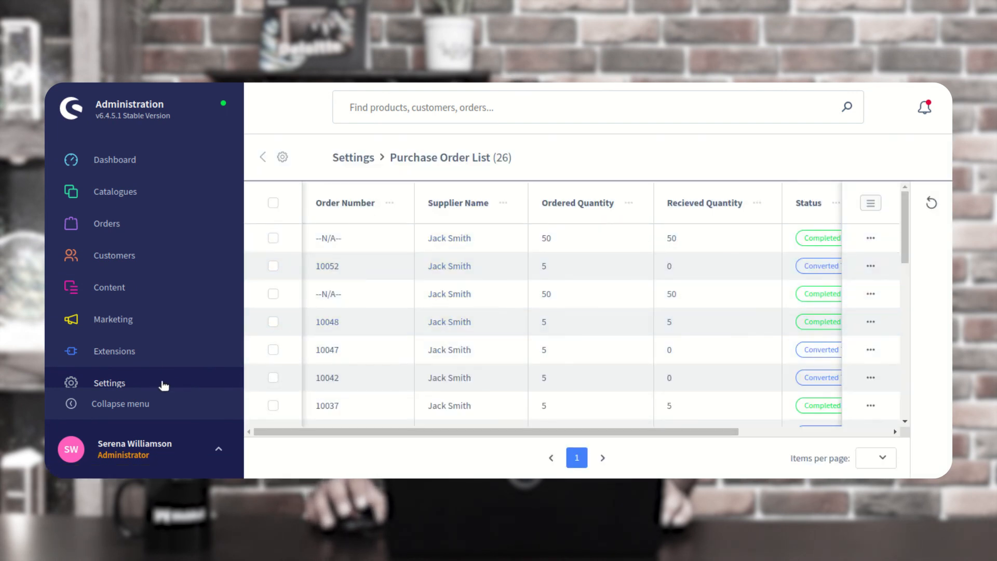
pyautogui.scroll(-2, 163, 383)
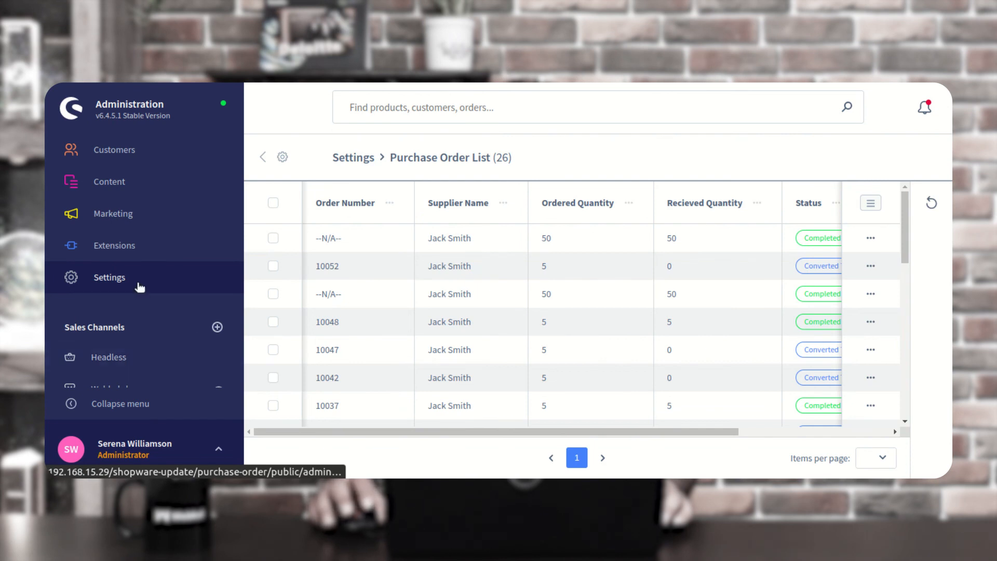
# Check that supplier Abcd's product list includes Watch Product, then open Abcd's Purchase List
pyautogui.click(139, 287)
pyautogui.click(297, 306)
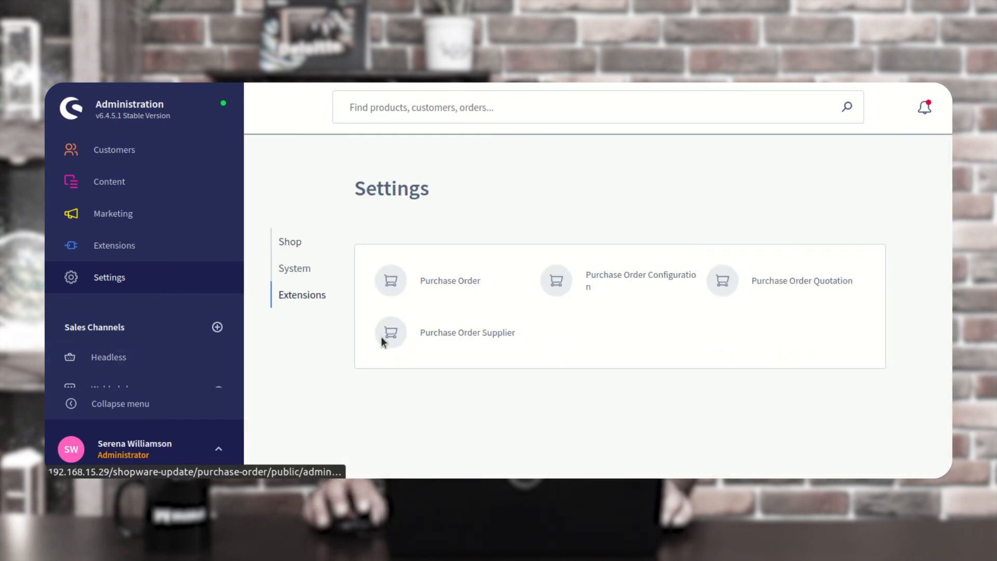
pyautogui.click(446, 339)
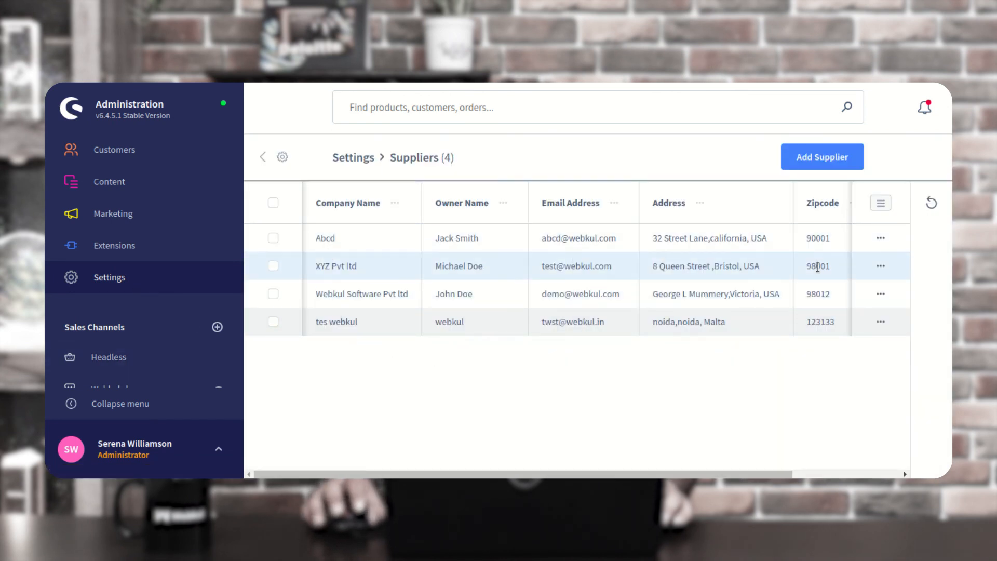
pyautogui.click(881, 238)
pyautogui.click(798, 267)
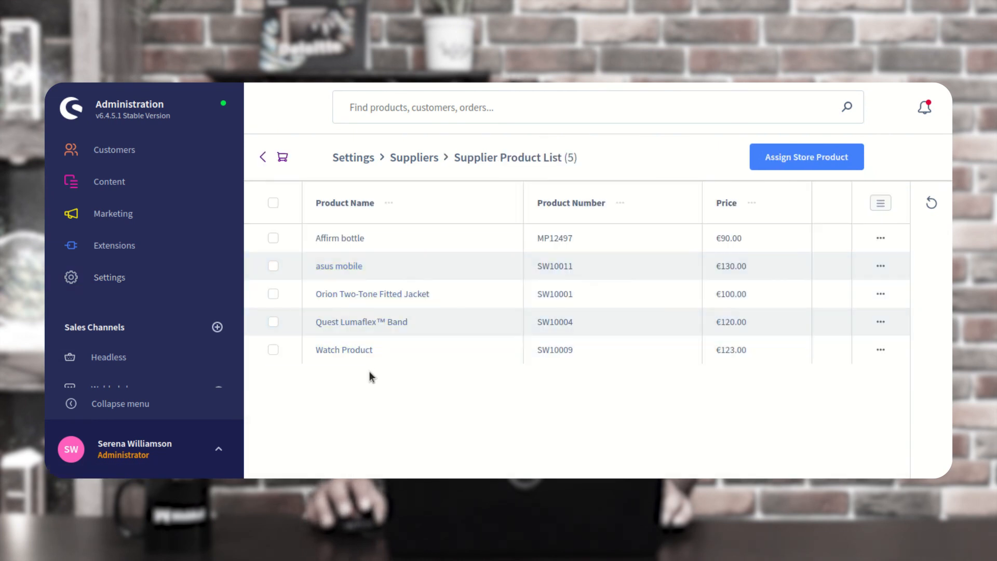
pyautogui.click(262, 158)
pyautogui.click(883, 239)
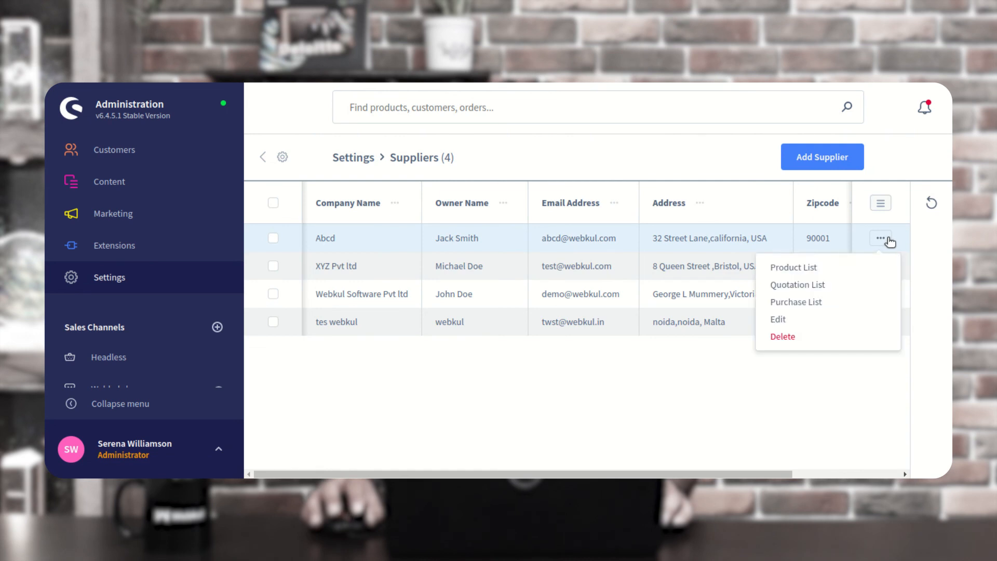
pyautogui.click(822, 300)
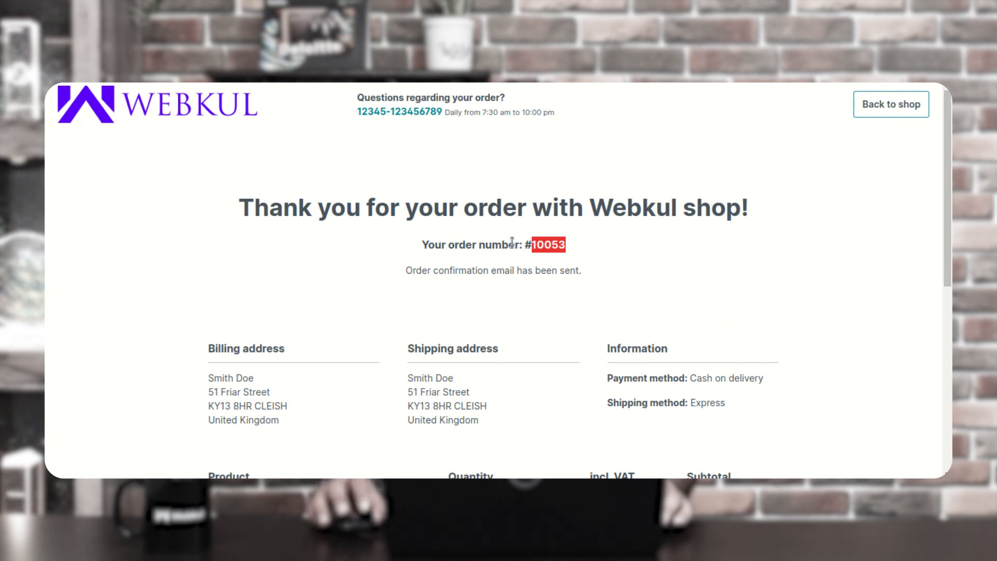
# Go back to the shop and browse the Purchase Order category
pyautogui.click(895, 118)
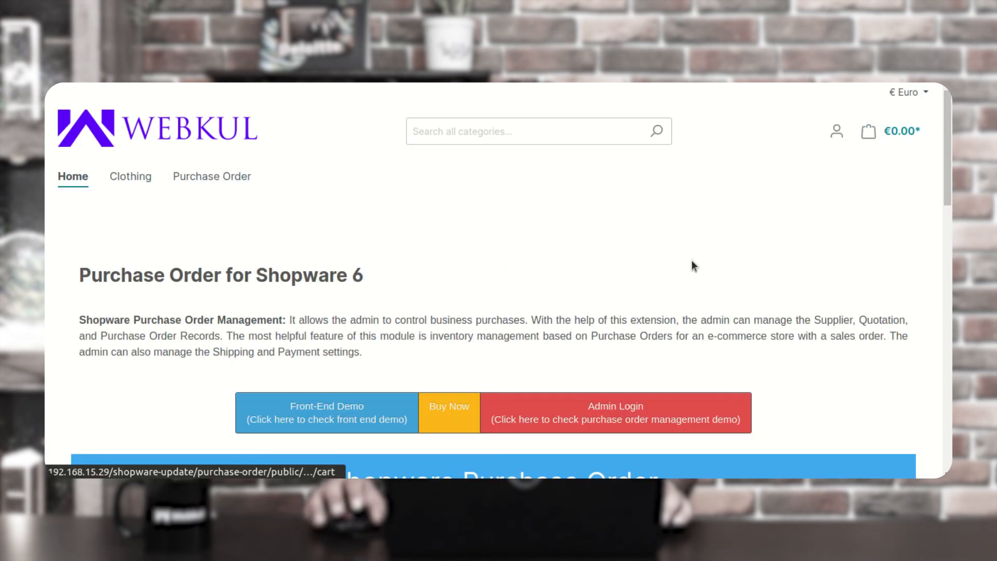
pyautogui.click(245, 181)
pyautogui.scroll(-8, 481, 338)
pyautogui.scroll(-15, 601, 366)
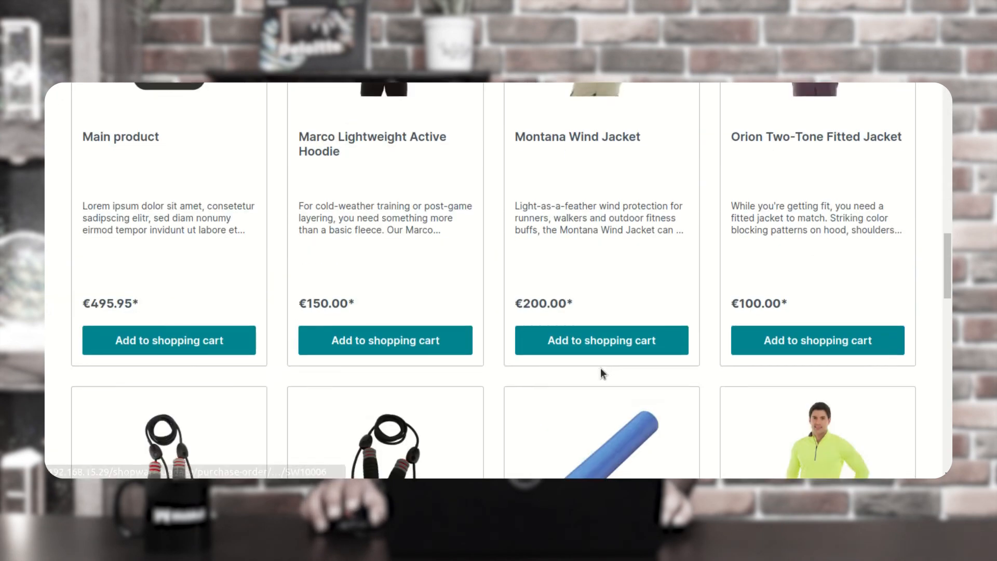
pyautogui.scroll(3, 727, 348)
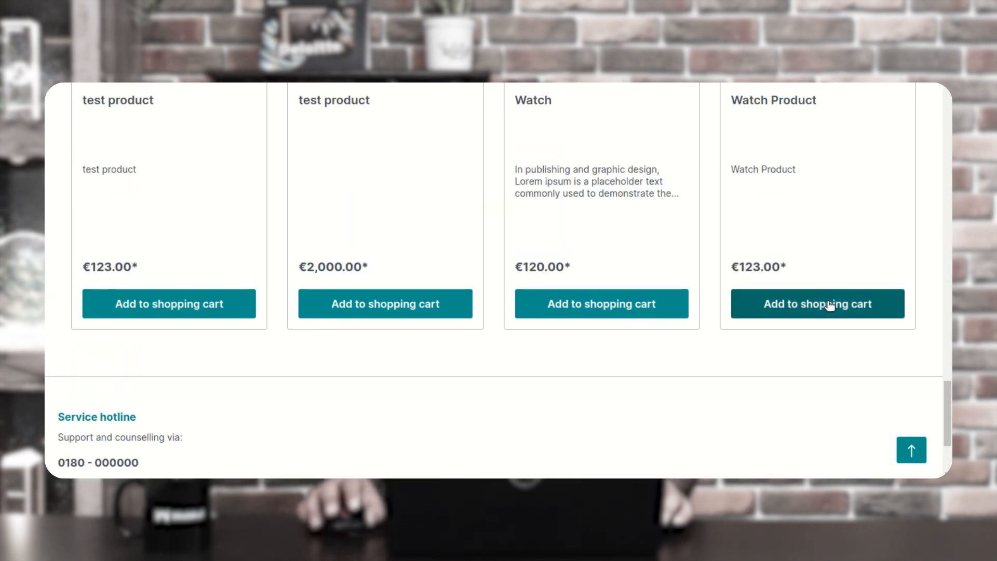
# Order 10 Watch Products through checkout for €1,230.00
pyautogui.click(809, 308)
pyautogui.click(780, 267)
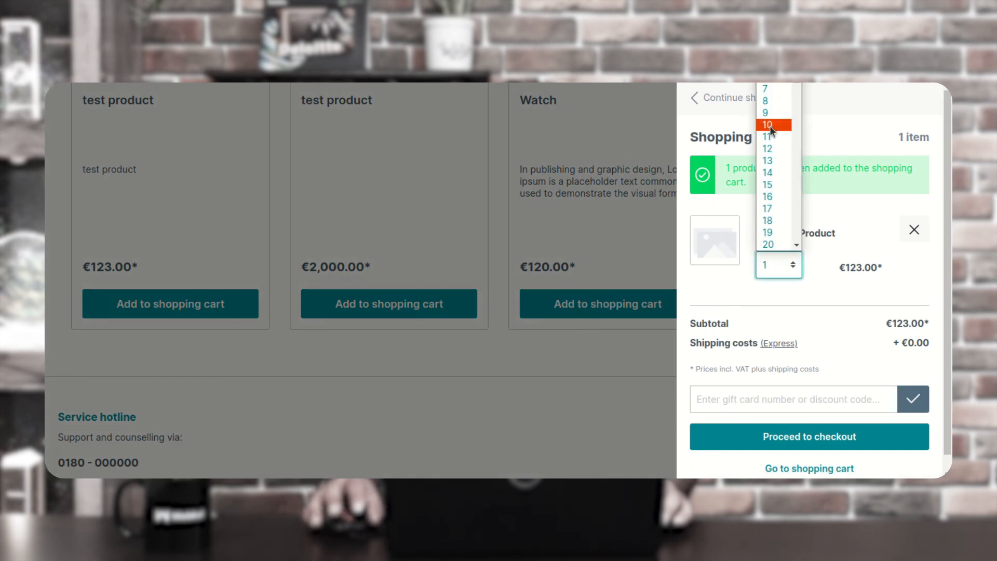
pyautogui.click(768, 125)
pyautogui.click(819, 424)
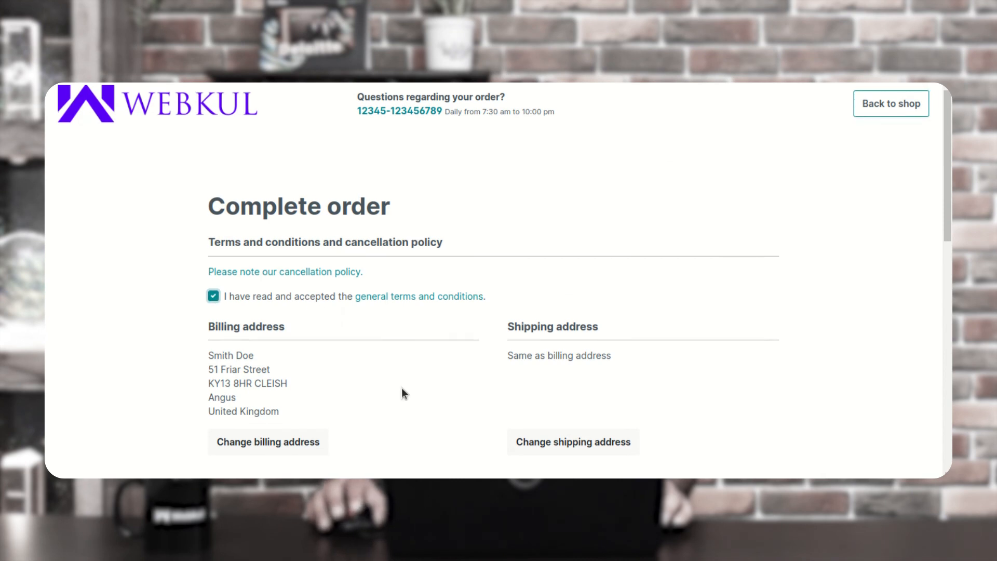
pyautogui.scroll(-10, 414, 385)
pyautogui.click(628, 380)
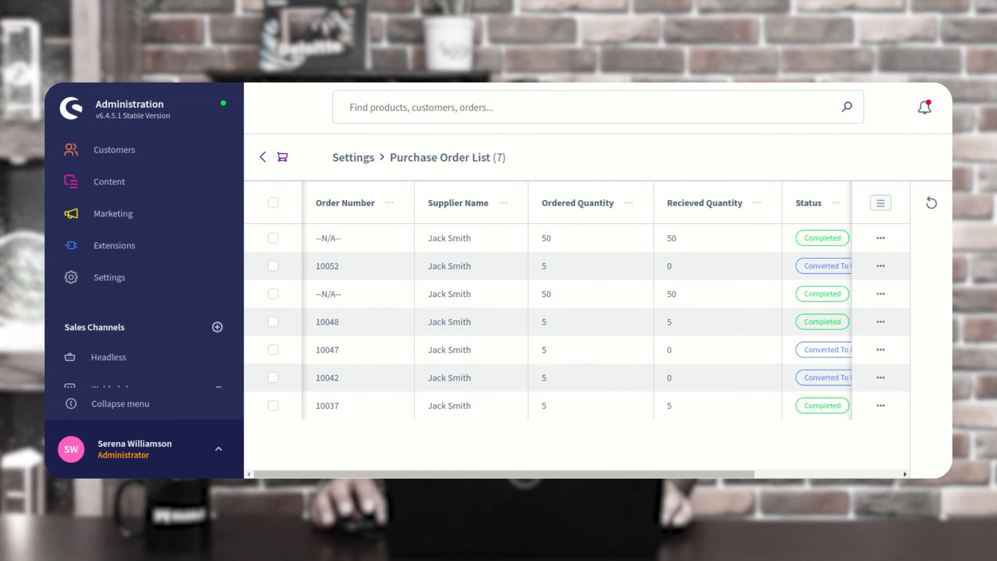
pyautogui.press('F5')
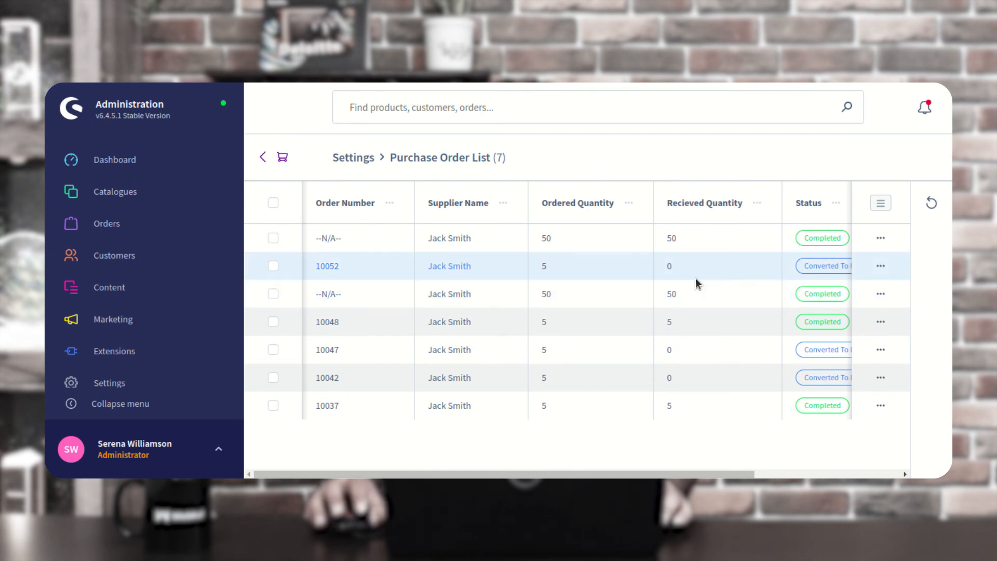
pyautogui.moveTo(507, 474); pyautogui.dragTo(634, 474)
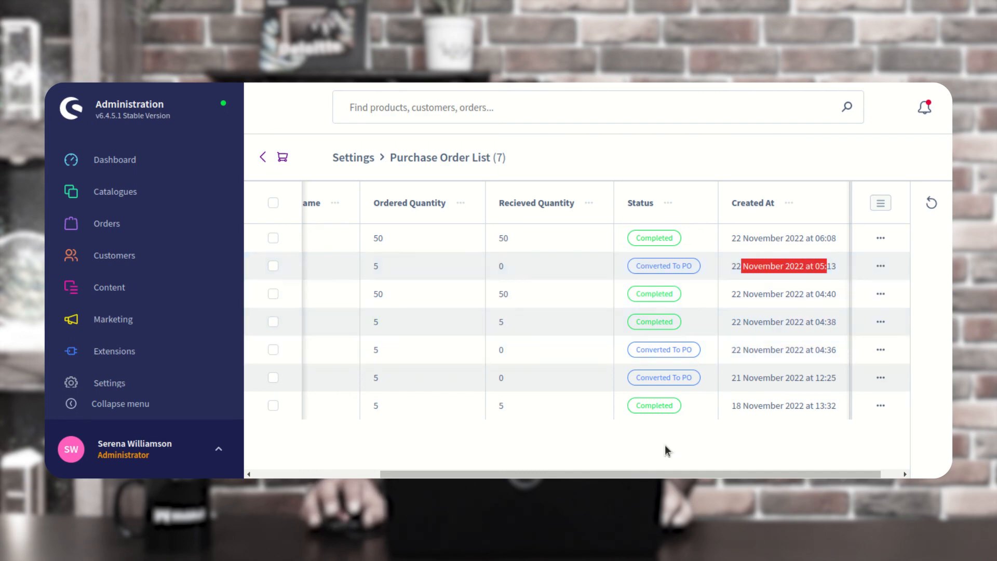
pyautogui.moveTo(665, 474); pyautogui.dragTo(450, 468)
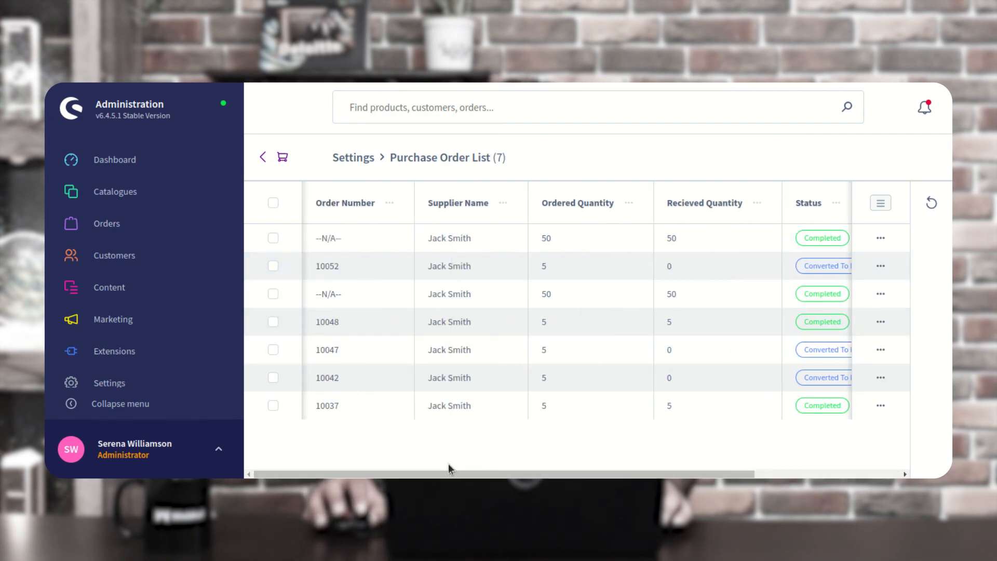